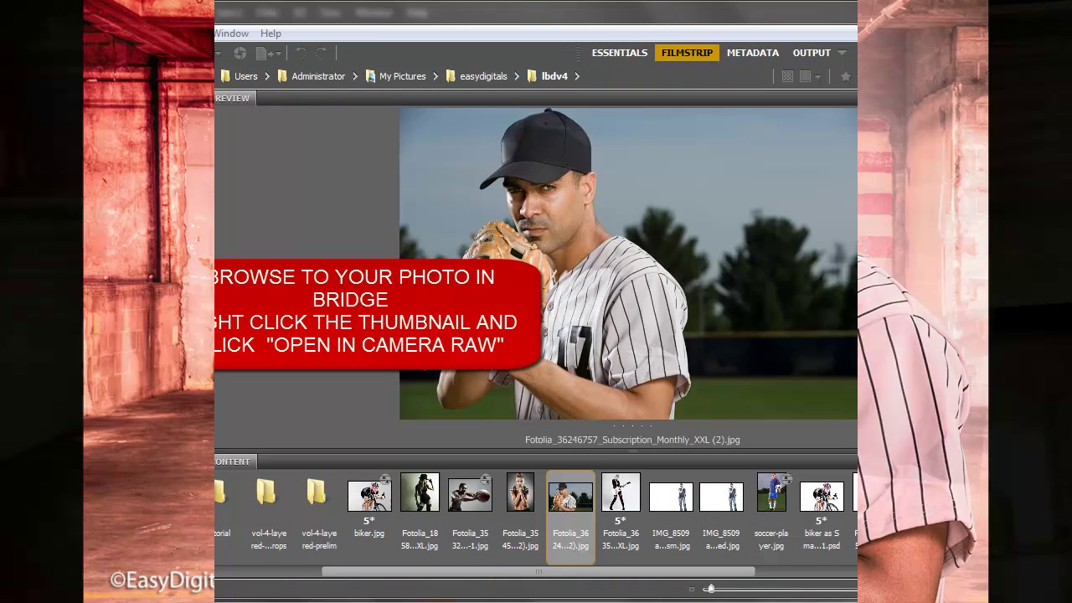
- From Bridge, open the baseball pitcher JPEG in the lbdv4 folder in Camera Raw
{"action": "right_click", "coordinate": [576, 501]}
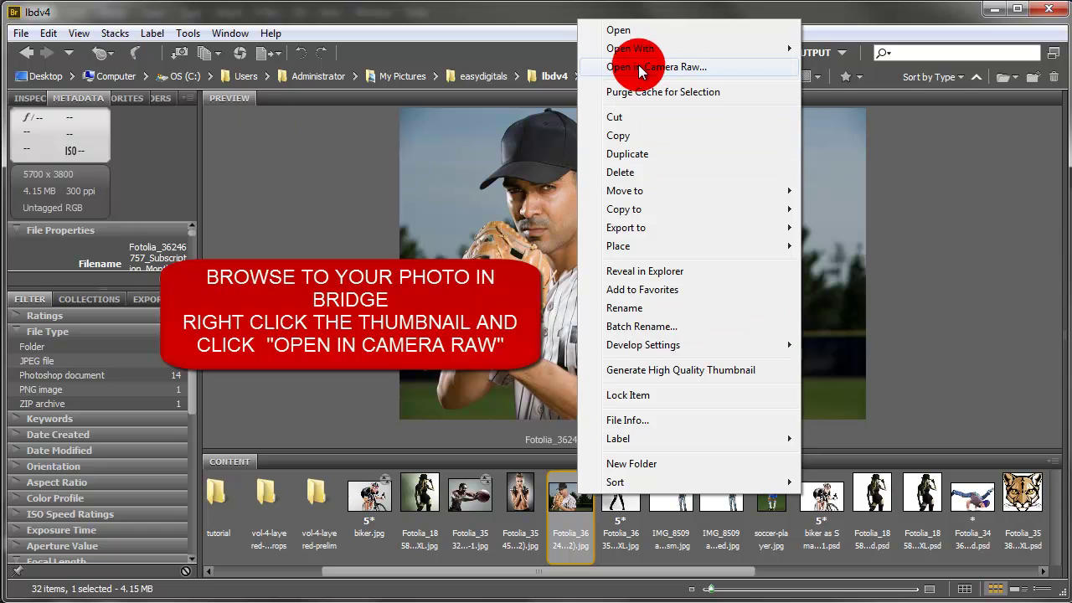
{"action": "left_click", "coordinate": [638, 72]}
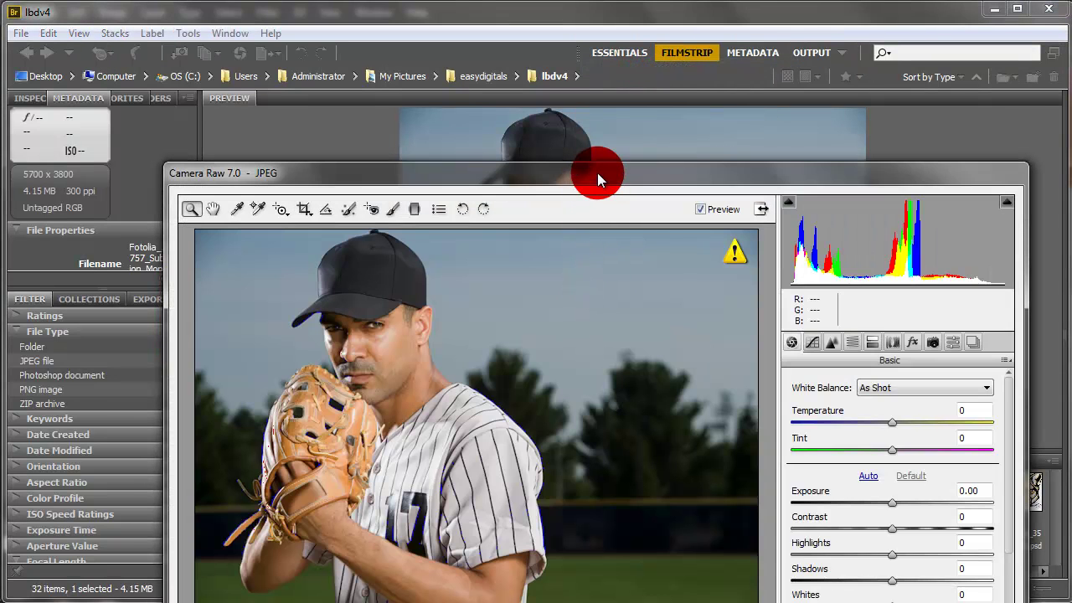
- Apply the hdr-sports-composites preset (Shadows +100, Highlights -21, Blacks +28) to the pitcher photo
{"action": "left_click_drag", "start_coordinate": [597, 172], "coordinate": [553, 77]}
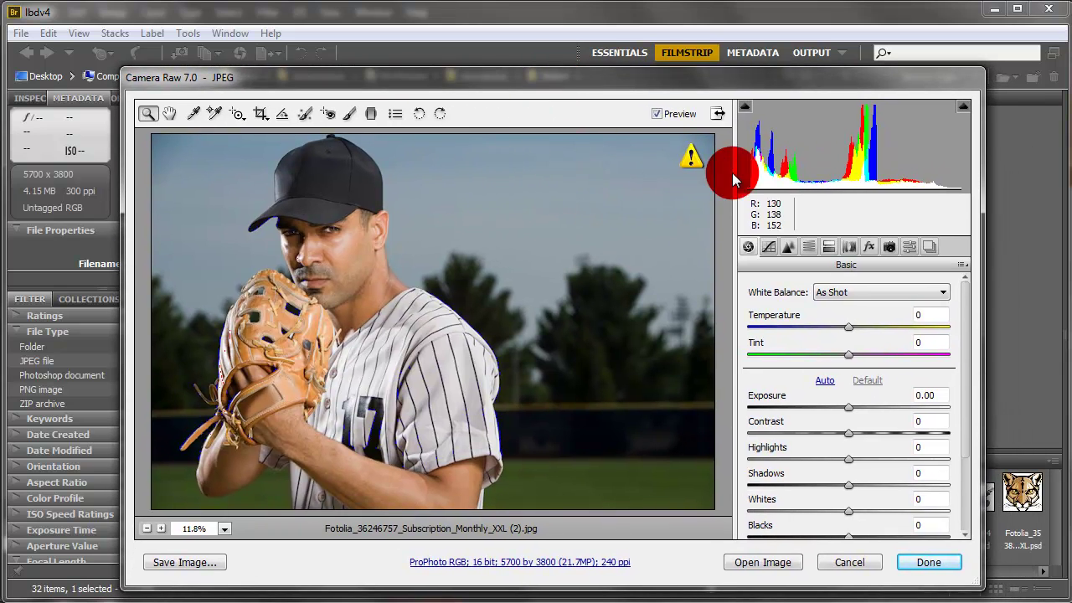
{"action": "left_click", "coordinate": [964, 265]}
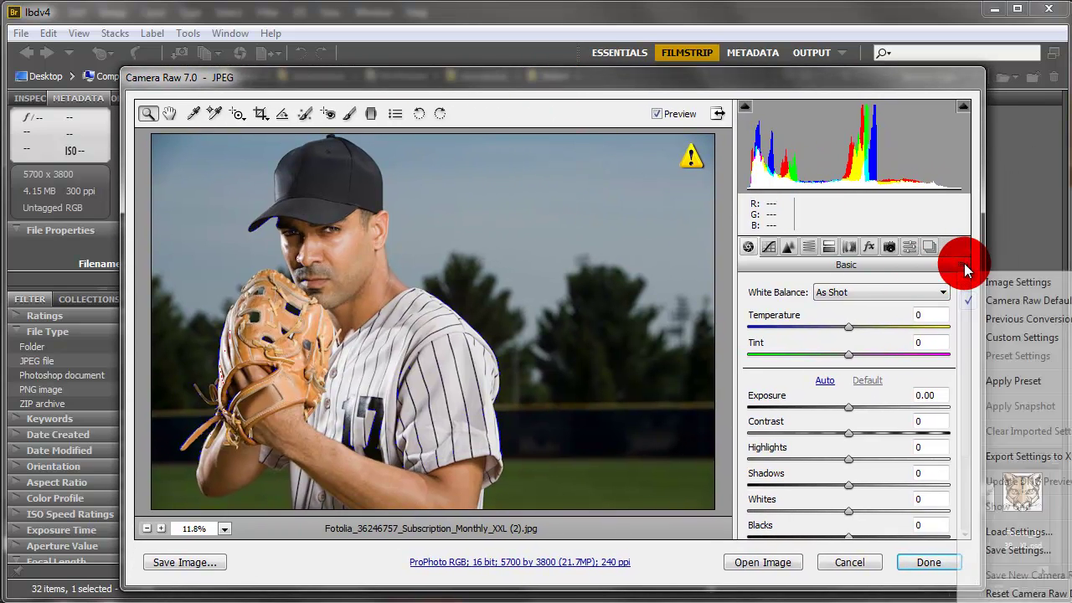
{"action": "left_click", "coordinate": [1008, 382]}
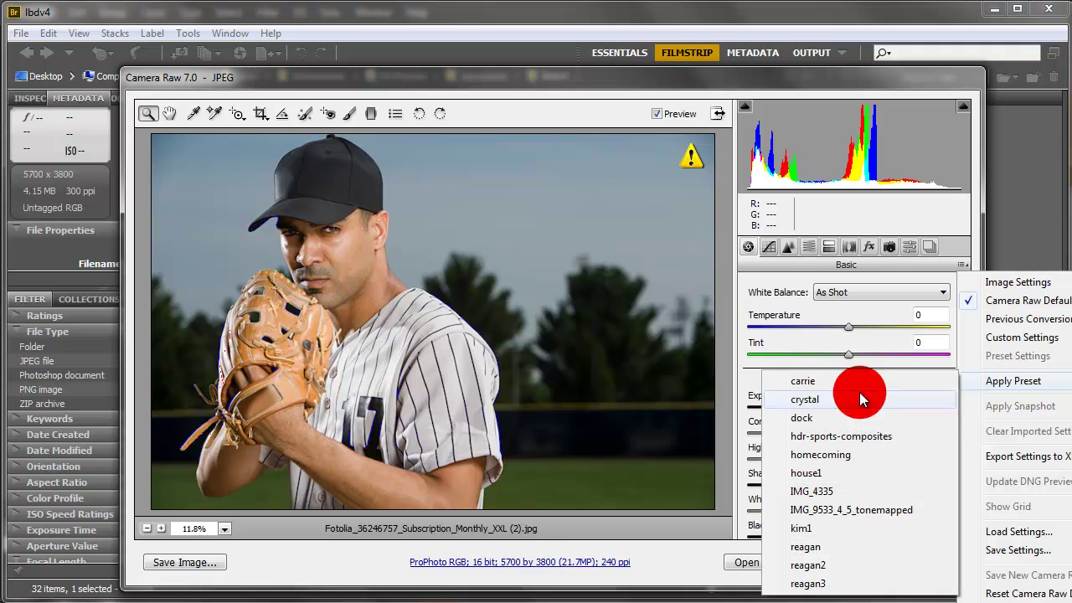
{"action": "left_click", "coordinate": [834, 436]}
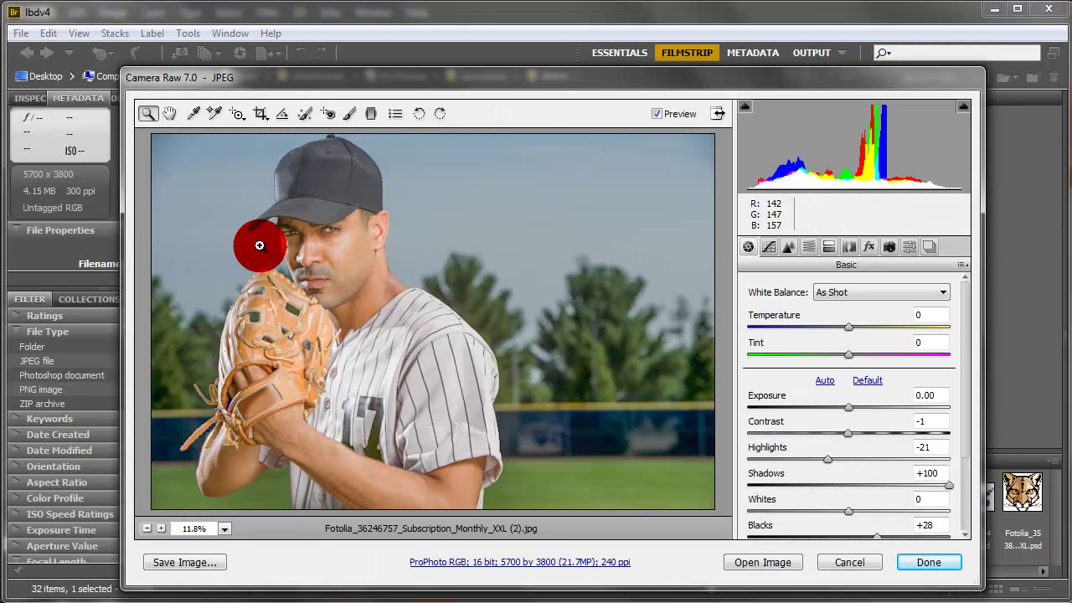
- Check the pitcher's face up close, then open the photo in Photoshop as a Smart Object
{"action": "left_click", "coordinate": [295, 222]}
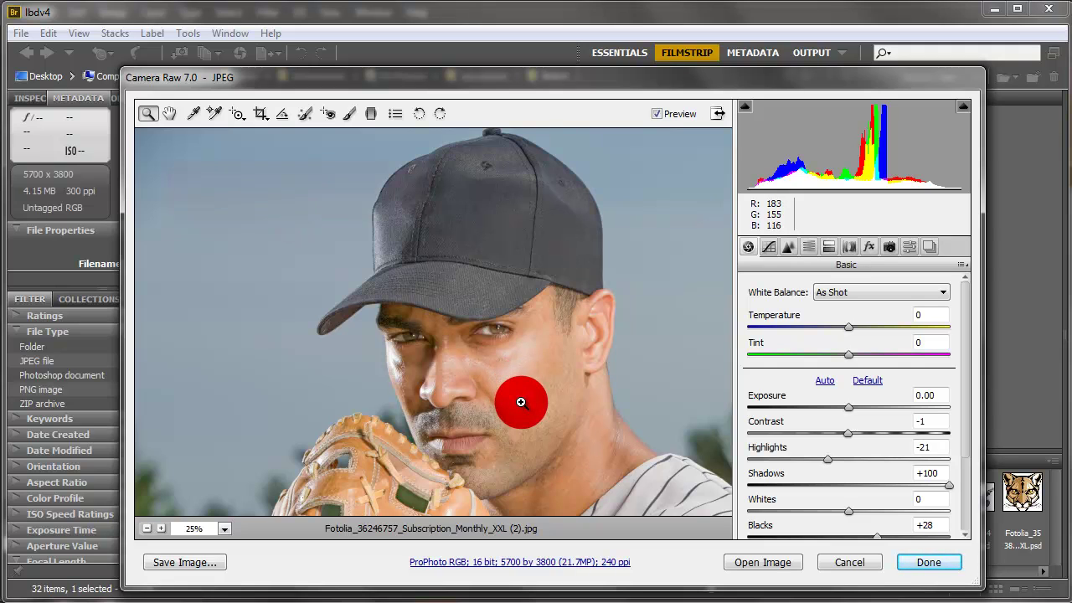
{"action": "key", "text": "shift"}
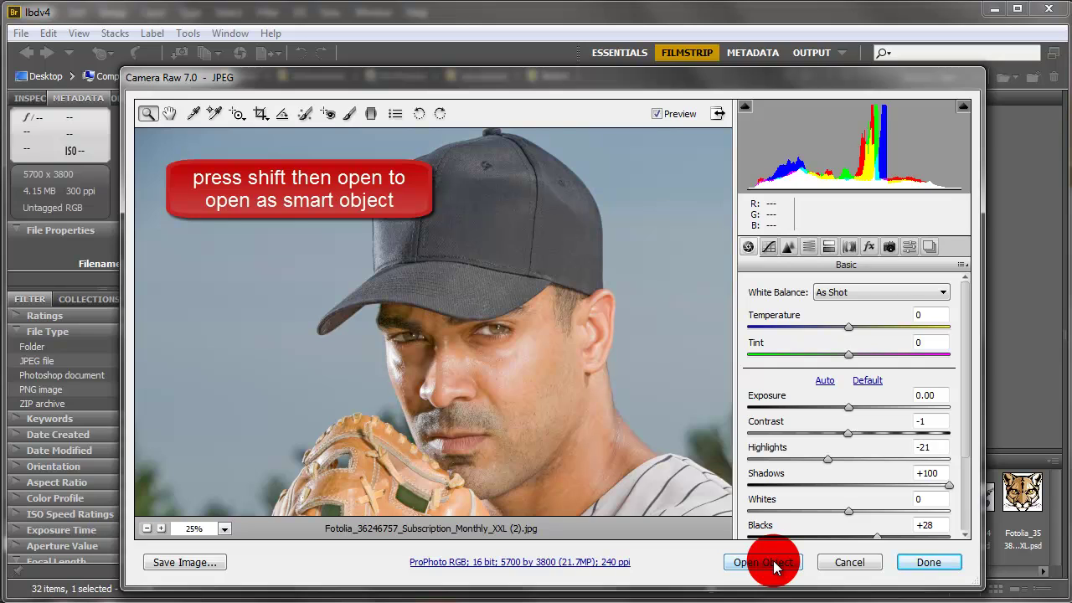
{"action": "left_click", "coordinate": [775, 567], "text": "shift"}
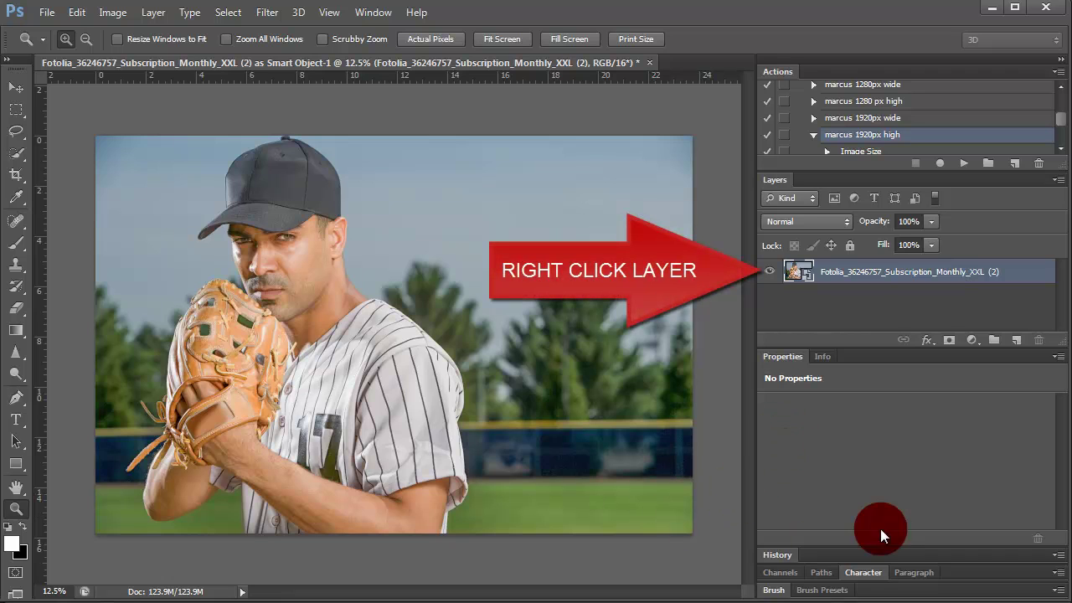
- Duplicate the pitcher layer with New Smart Object via Copy and reopen the copy in Camera Raw
{"action": "right_click", "coordinate": [837, 273]}
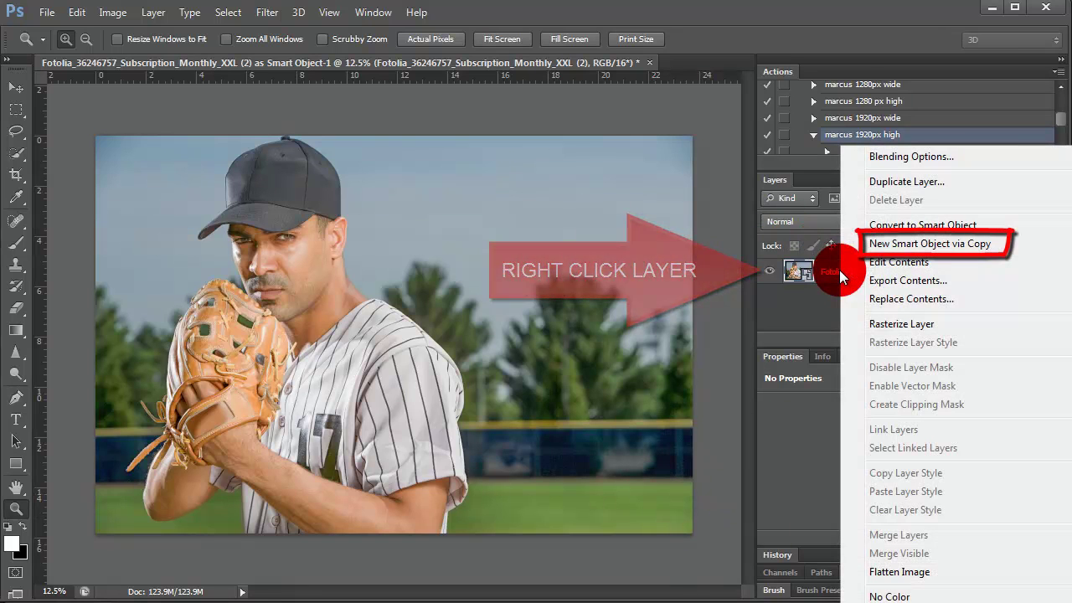
{"action": "left_click", "coordinate": [886, 244]}
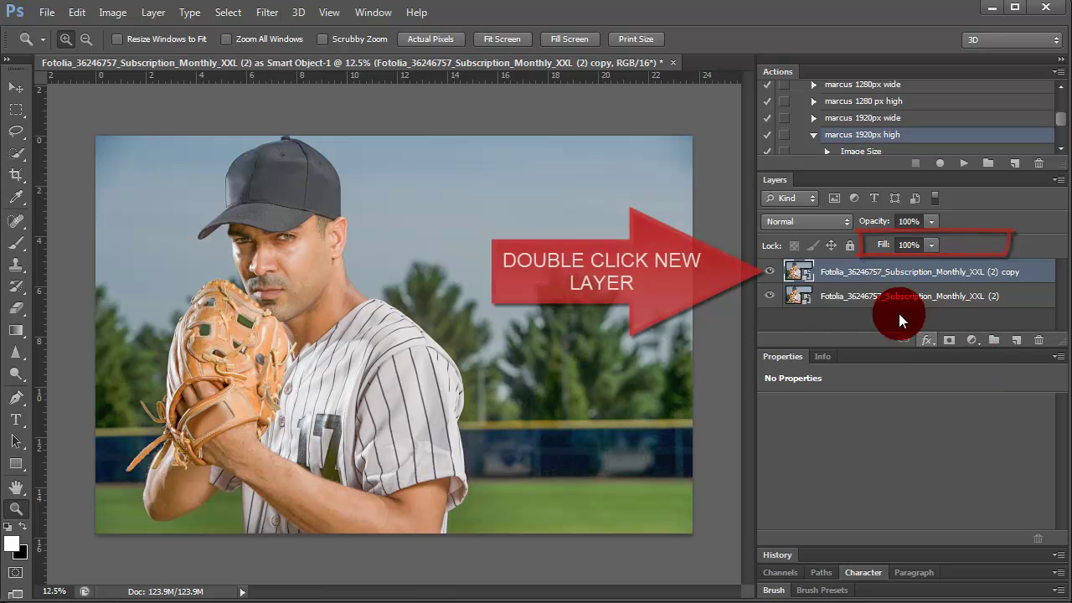
{"action": "double_click", "coordinate": [793, 272]}
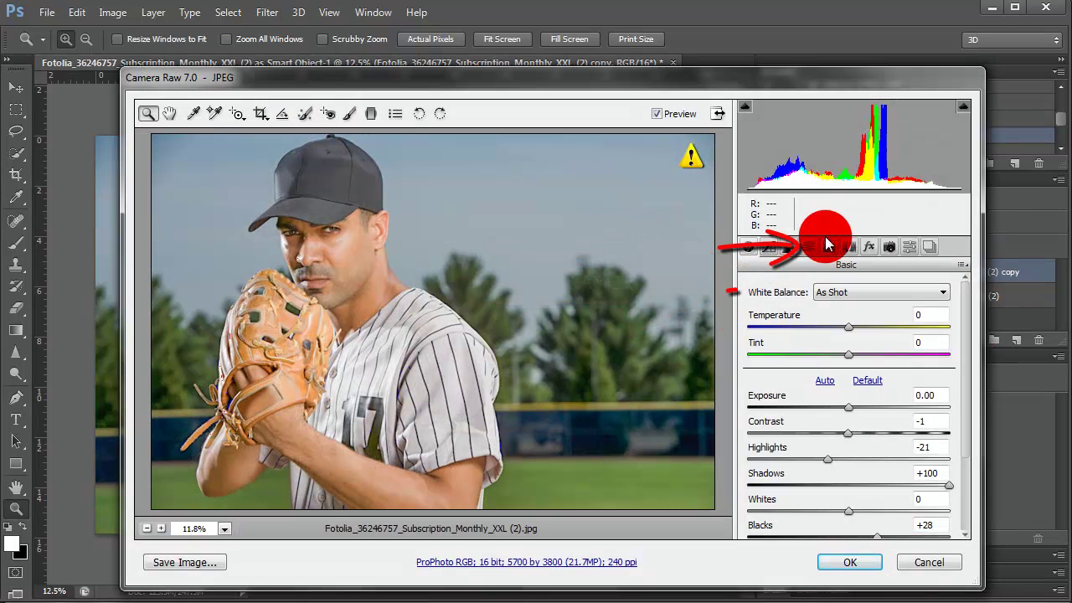
- Convert the copy to grayscale with Oranges at -33 and Reds at -13, and apply it
{"action": "left_click", "coordinate": [806, 248]}
{"action": "left_click", "coordinate": [807, 288]}
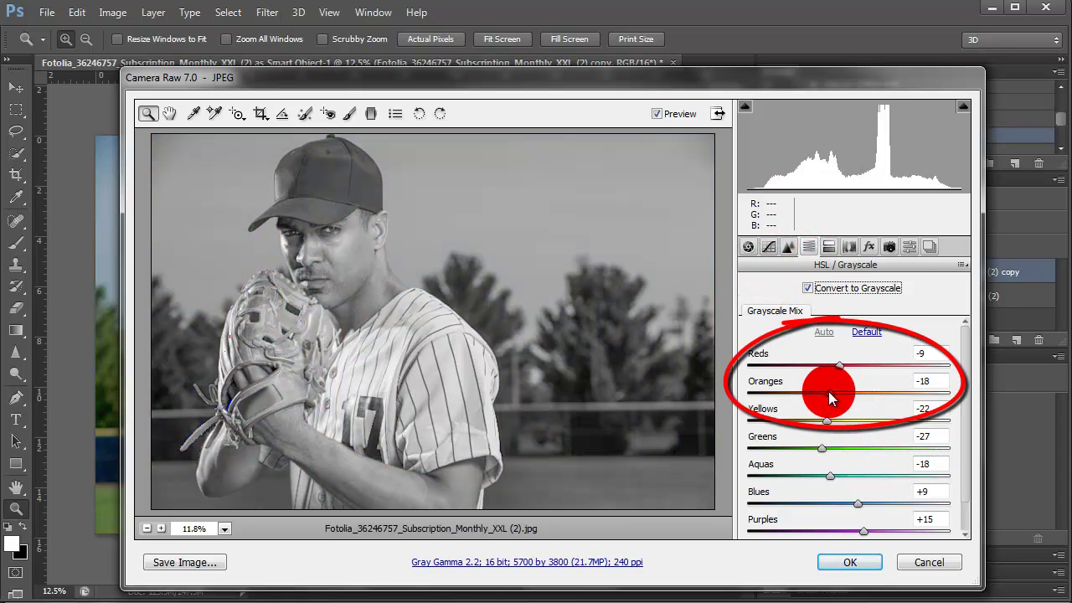
{"action": "left_click_drag", "start_coordinate": [828, 391], "coordinate": [815, 393]}
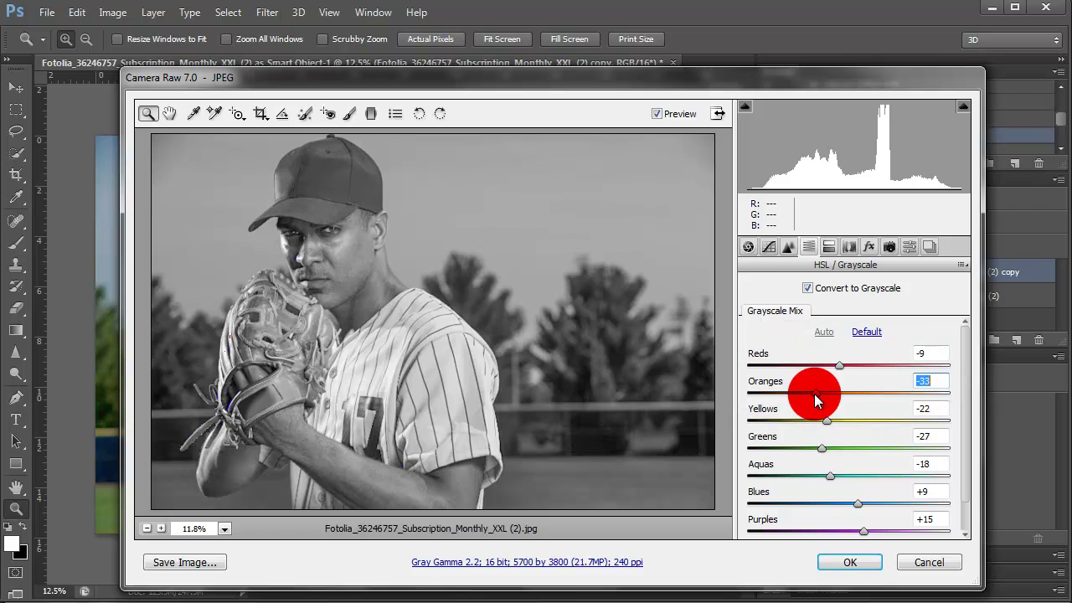
{"action": "left_click", "coordinate": [839, 364]}
{"action": "left_click_drag", "start_coordinate": [831, 366], "coordinate": [840, 366]}
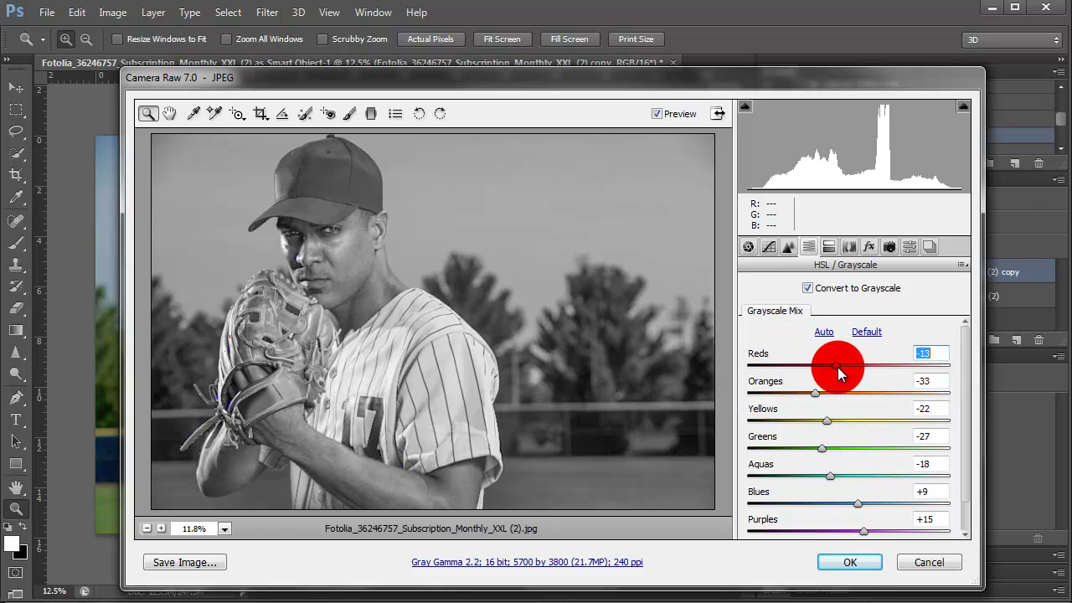
{"action": "left_click", "coordinate": [847, 559]}
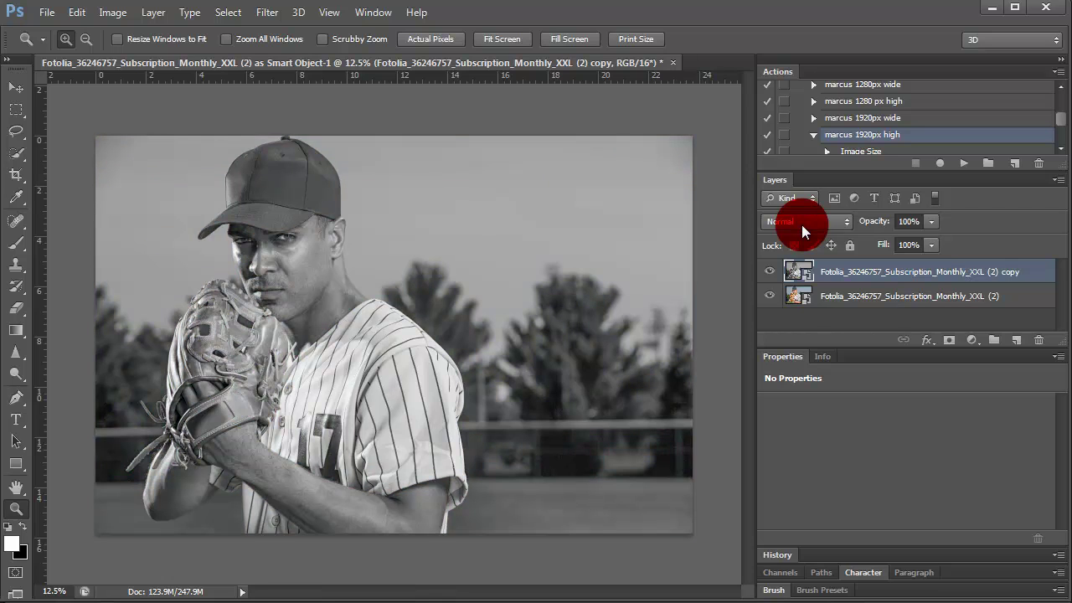
- Blend the grayscale copy in Overlay at 51% opacity, then stamp all visible layers into Layer 1
{"action": "left_click", "coordinate": [801, 225]}
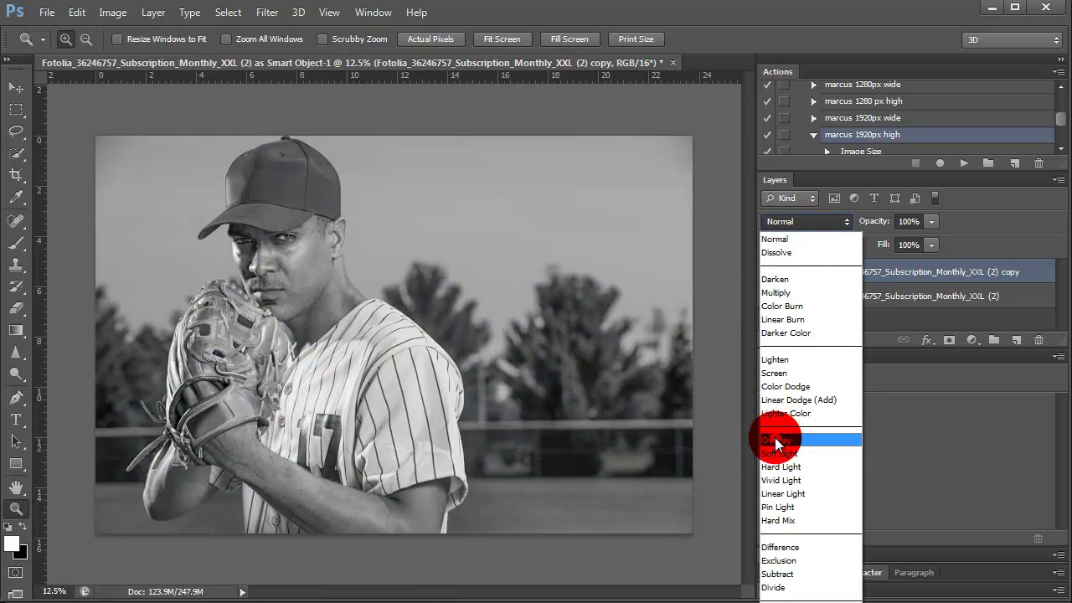
{"action": "left_click", "coordinate": [777, 439]}
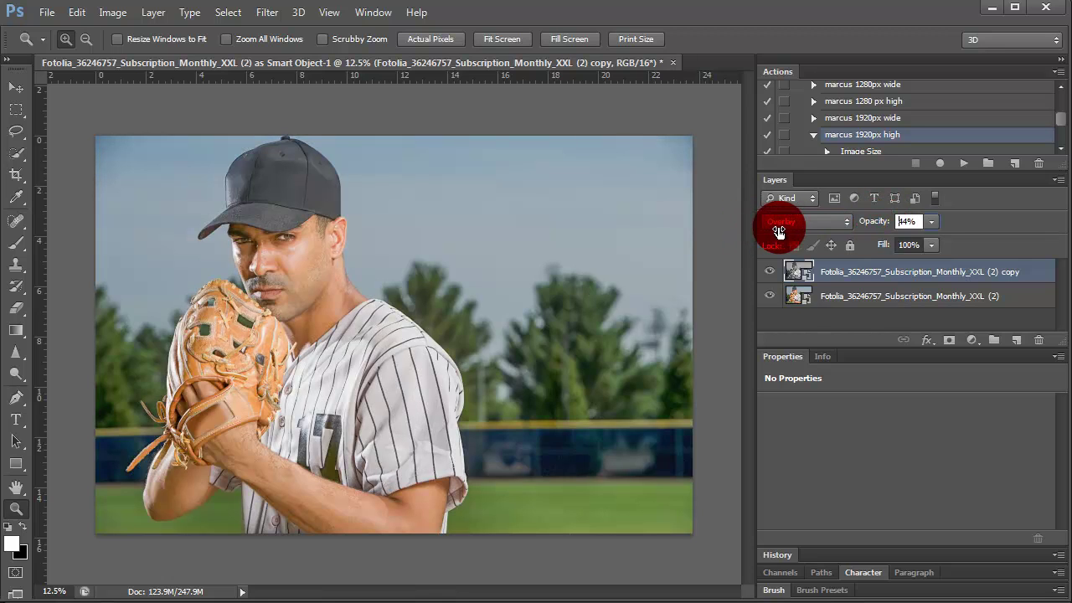
{"action": "key", "text": "ctrl+shift+alt+e"}
{"action": "left_click_drag", "start_coordinate": [877, 227], "coordinate": [782, 232]}
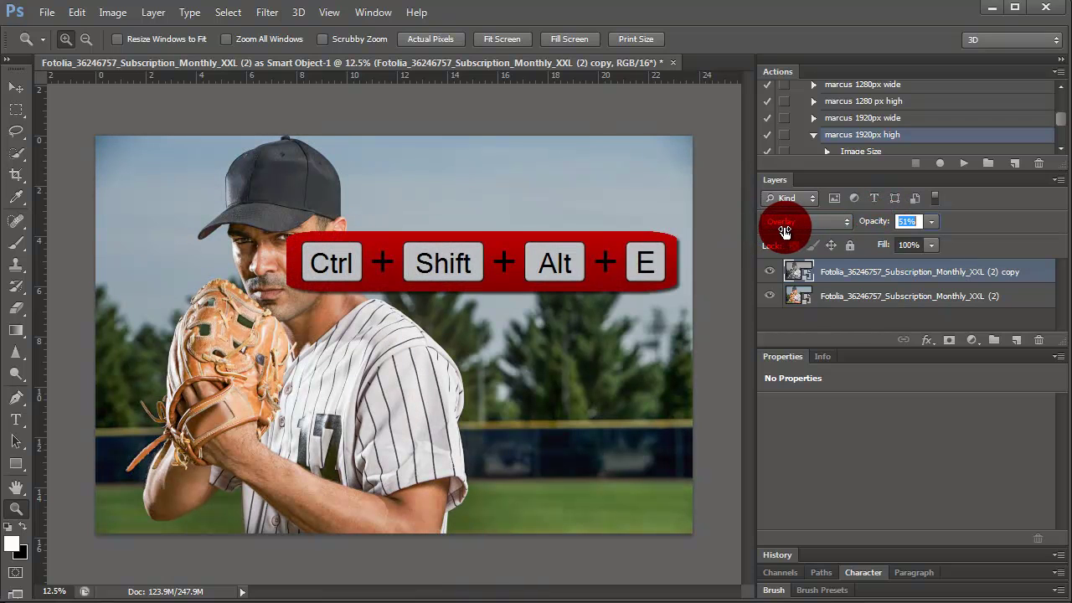
{"action": "left_click", "coordinate": [898, 281]}
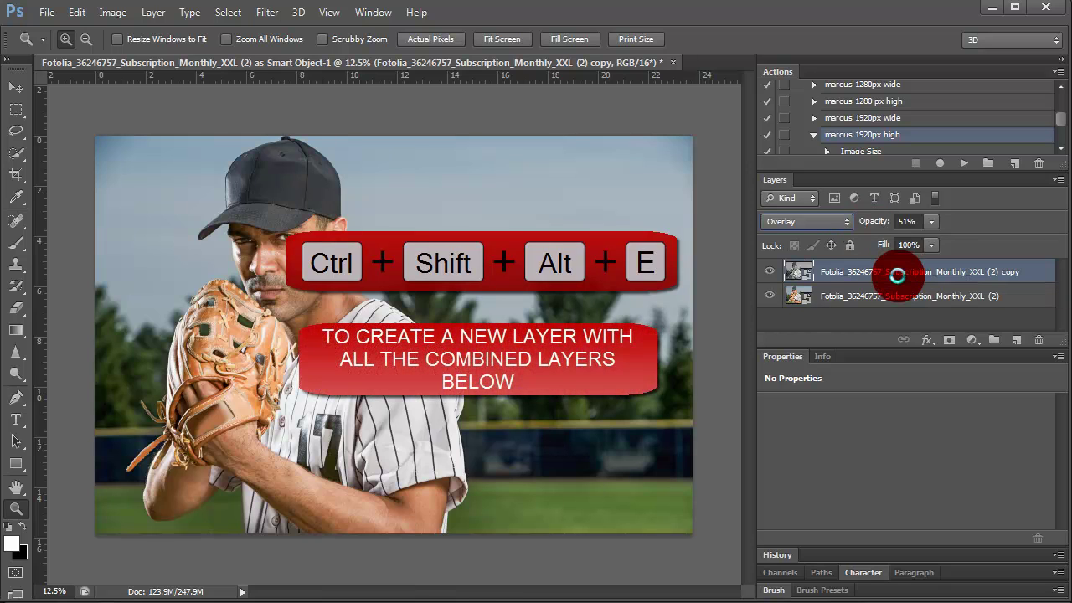
{"action": "key", "text": "ctrl+shift+alt+e"}
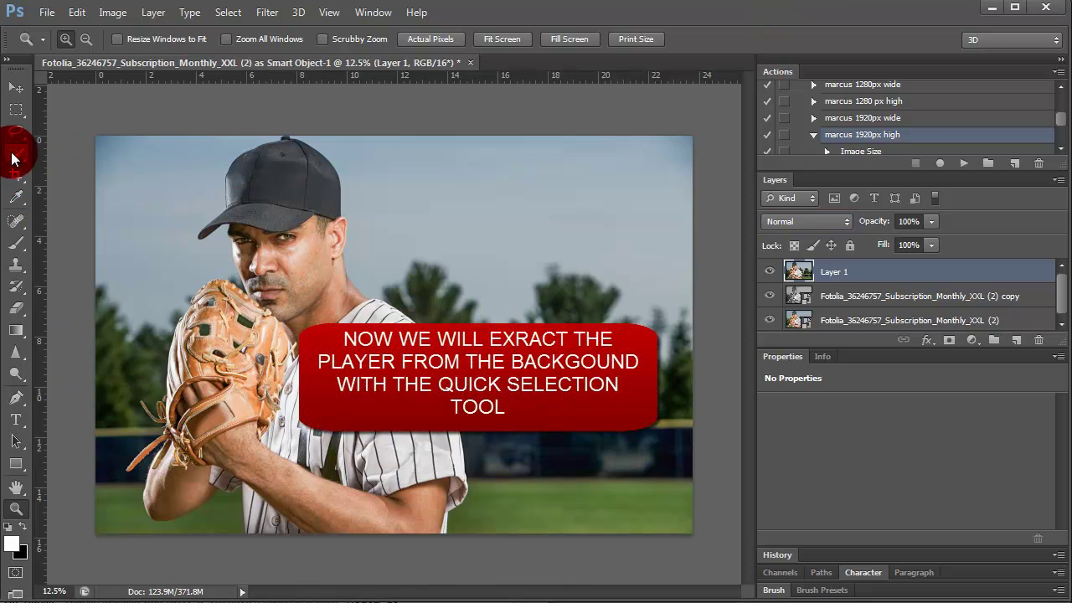
- With Quick Selection, select the pitcher's cap, face, neck, jersey, arm and shoulder
{"action": "left_click", "coordinate": [14, 155]}
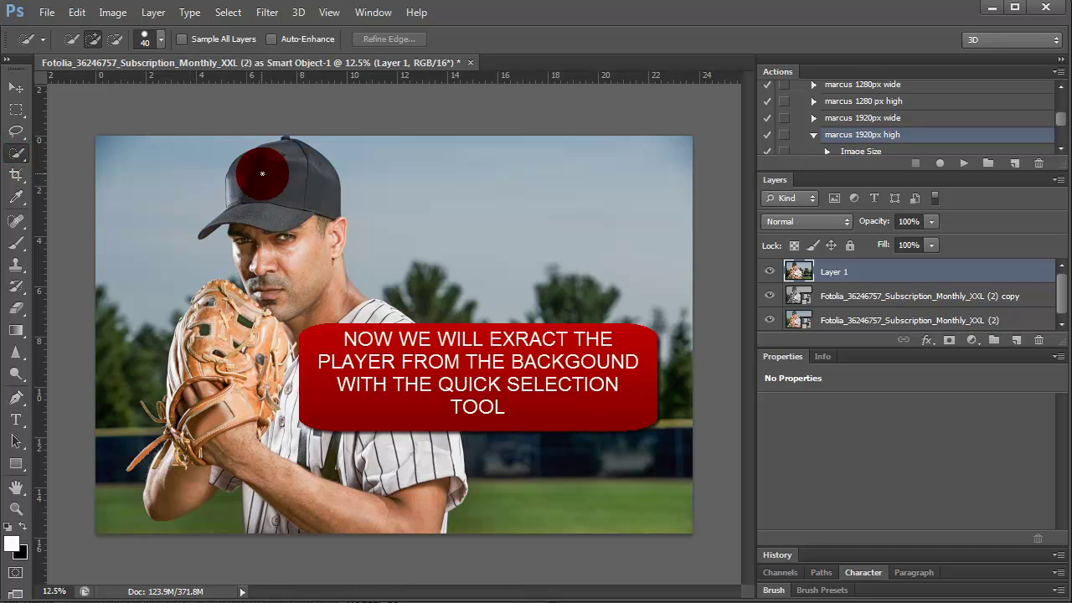
{"action": "left_click_drag", "start_coordinate": [263, 155], "coordinate": [265, 259]}
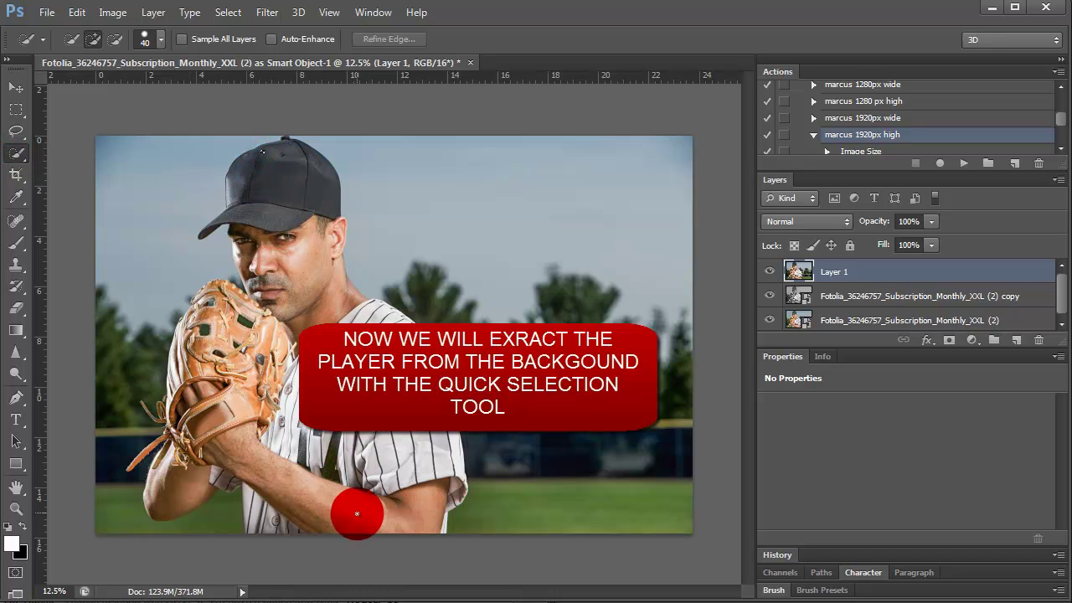
{"action": "mouse_move", "coordinate": [357, 514]}
{"action": "left_mouse_down"}
{"action": "mouse_move", "coordinate": [365, 542]}
{"action": "mouse_move", "coordinate": [388, 485]}
{"action": "mouse_move", "coordinate": [390, 377]}
{"action": "mouse_move", "coordinate": [349, 323]}
{"action": "mouse_move", "coordinate": [428, 391]}
{"action": "mouse_move", "coordinate": [433, 445]}
{"action": "left_mouse_up"}
{"action": "left_click", "coordinate": [426, 358]}
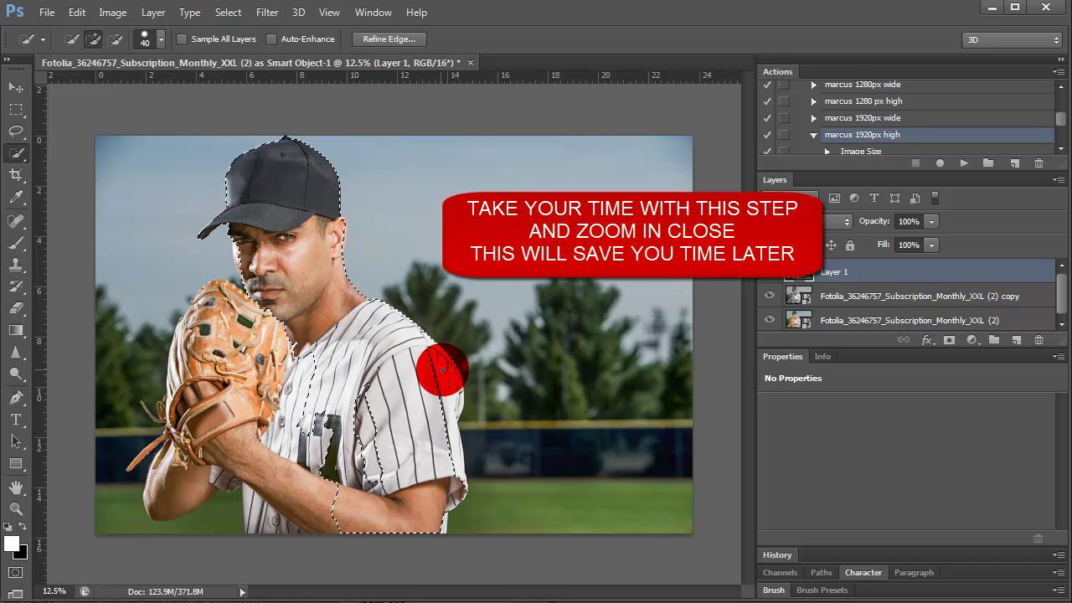
{"action": "left_click_drag", "start_coordinate": [439, 362], "coordinate": [452, 436]}
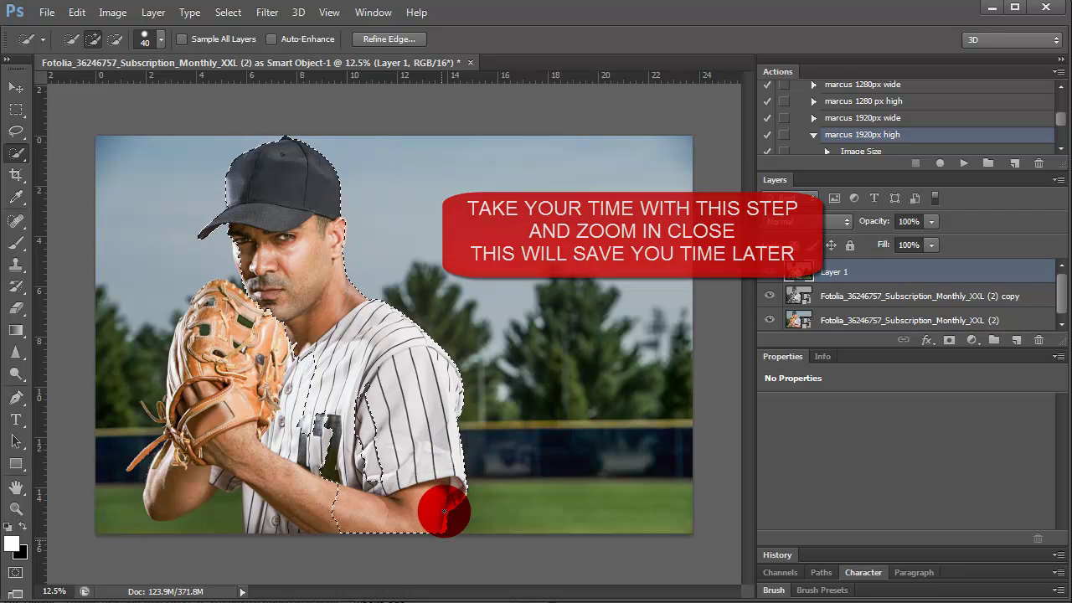
{"action": "mouse_move", "coordinate": [442, 540]}
{"action": "left_mouse_down"}
{"action": "mouse_move", "coordinate": [306, 321]}
{"action": "mouse_move", "coordinate": [215, 390]}
{"action": "mouse_move", "coordinate": [187, 428]}
{"action": "mouse_move", "coordinate": [157, 512]}
{"action": "mouse_move", "coordinate": [271, 502]}
{"action": "mouse_move", "coordinate": [242, 338]}
{"action": "mouse_move", "coordinate": [198, 347]}
{"action": "mouse_move", "coordinate": [215, 289]}
{"action": "mouse_move", "coordinate": [277, 360]}
{"action": "mouse_move", "coordinate": [246, 244]}
{"action": "mouse_move", "coordinate": [239, 311]}
{"action": "left_mouse_up"}
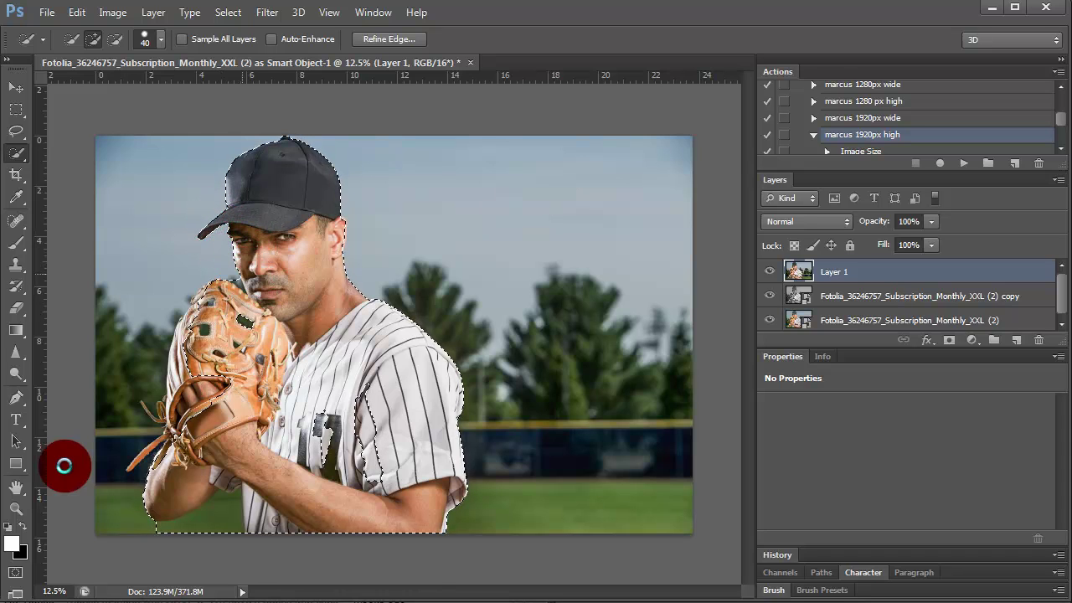
- Zoom in on the pitcher's face and glove
{"action": "left_click", "coordinate": [16, 509]}
{"action": "left_click", "coordinate": [204, 310]}
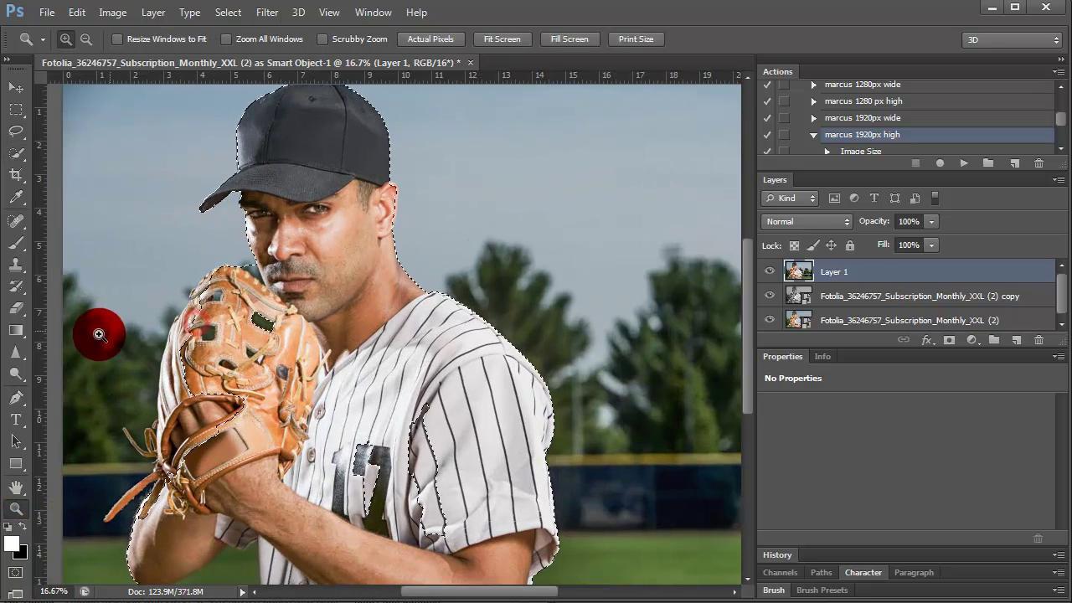
{"action": "left_click", "coordinate": [124, 371]}
{"action": "scroll", "coordinate": [170, 394], "scroll_direction": "up", "scroll_amount": 2}
{"action": "scroll", "coordinate": [170, 394], "scroll_direction": "up", "scroll_amount": 2}
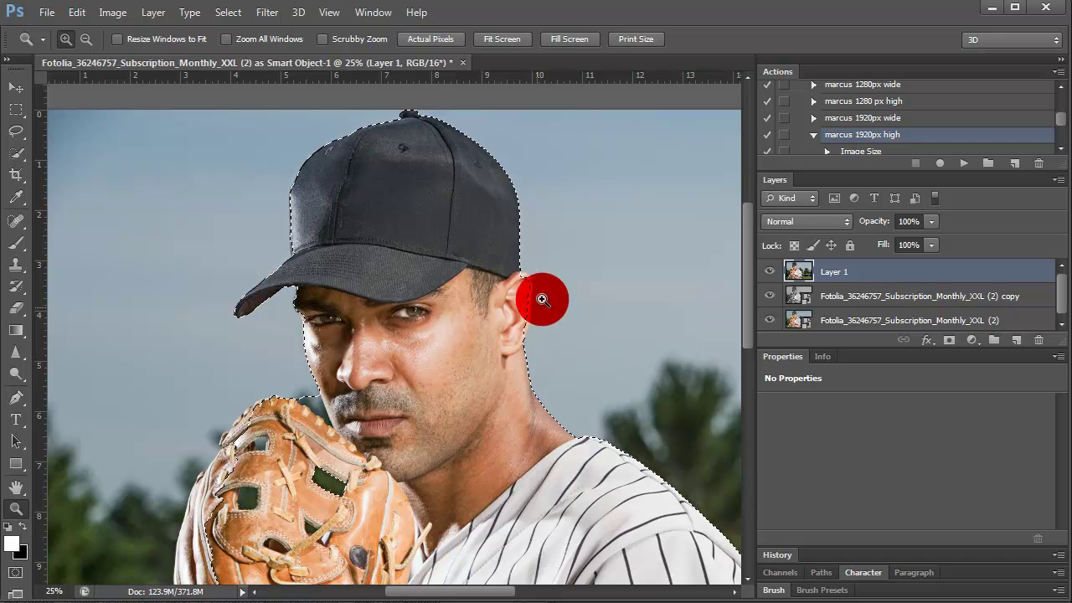
- Add the area around the ear and the glove's left, lower and top edges to the selection
{"action": "left_click", "coordinate": [16, 153]}
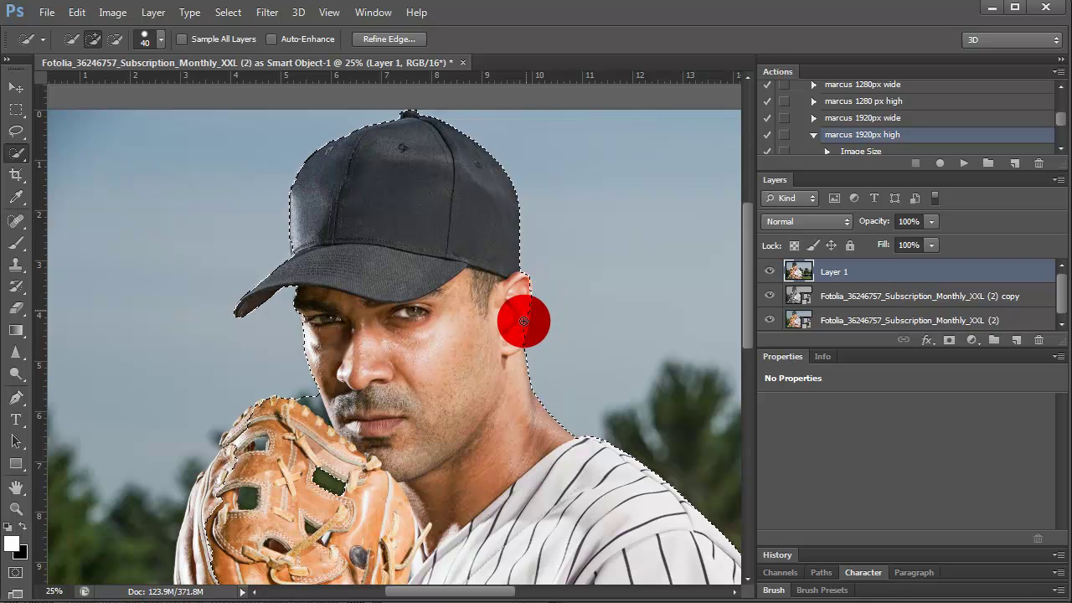
{"action": "mouse_move", "coordinate": [520, 335]}
{"action": "left_mouse_down"}
{"action": "mouse_move", "coordinate": [554, 523]}
{"action": "mouse_move", "coordinate": [251, 416]}
{"action": "left_mouse_up"}
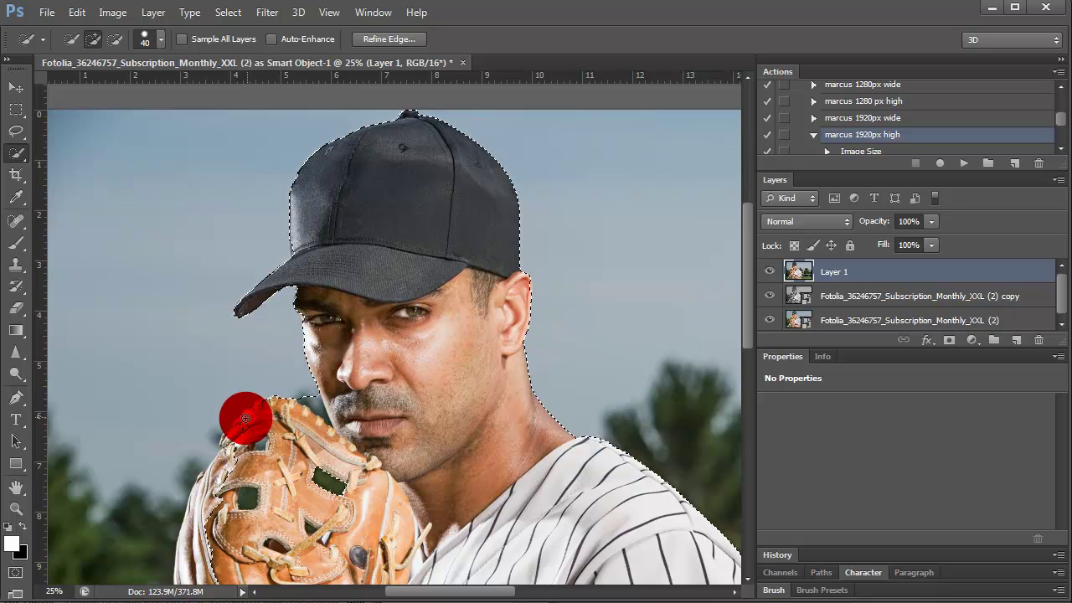
{"action": "mouse_move", "coordinate": [227, 451]}
{"action": "left_mouse_down"}
{"action": "mouse_move", "coordinate": [205, 508]}
{"action": "mouse_move", "coordinate": [400, 478]}
{"action": "mouse_move", "coordinate": [449, 450]}
{"action": "mouse_move", "coordinate": [388, 452]}
{"action": "mouse_move", "coordinate": [335, 438]}
{"action": "mouse_move", "coordinate": [220, 508]}
{"action": "mouse_move", "coordinate": [220, 421]}
{"action": "mouse_move", "coordinate": [200, 379]}
{"action": "mouse_move", "coordinate": [174, 475]}
{"action": "mouse_move", "coordinate": [306, 581]}
{"action": "mouse_move", "coordinate": [229, 502]}
{"action": "mouse_move", "coordinate": [179, 477]}
{"action": "left_mouse_up"}
{"action": "scroll", "coordinate": [385, 451], "scroll_direction": "down", "scroll_amount": 1}
{"action": "scroll", "coordinate": [377, 448], "scroll_direction": "down", "scroll_amount": 3}
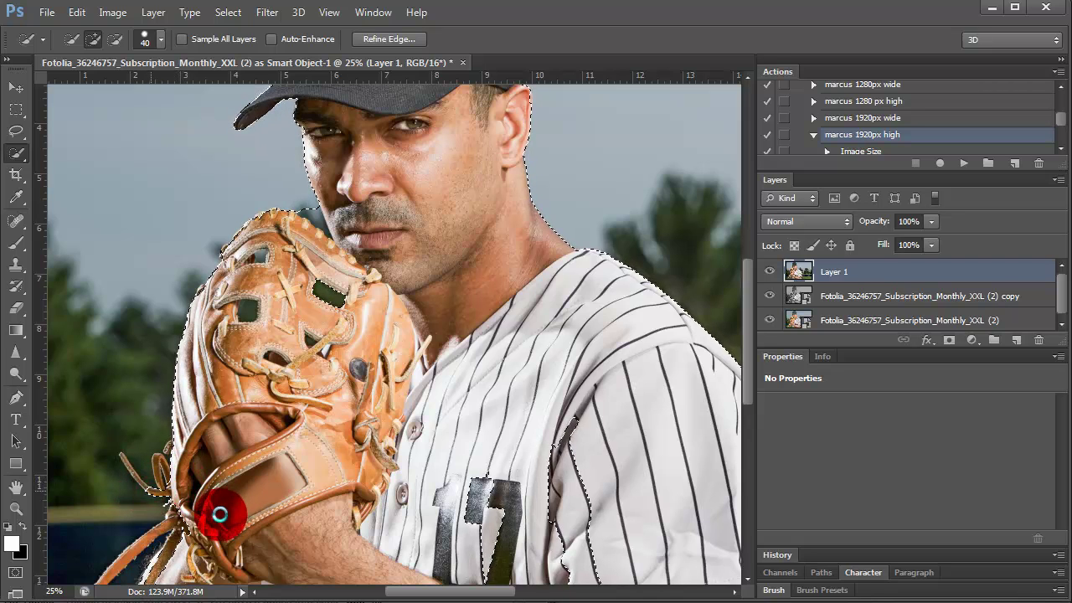
{"action": "mouse_move", "coordinate": [156, 480]}
{"action": "left_mouse_down"}
{"action": "mouse_move", "coordinate": [320, 259]}
{"action": "mouse_move", "coordinate": [219, 248]}
{"action": "left_mouse_up"}
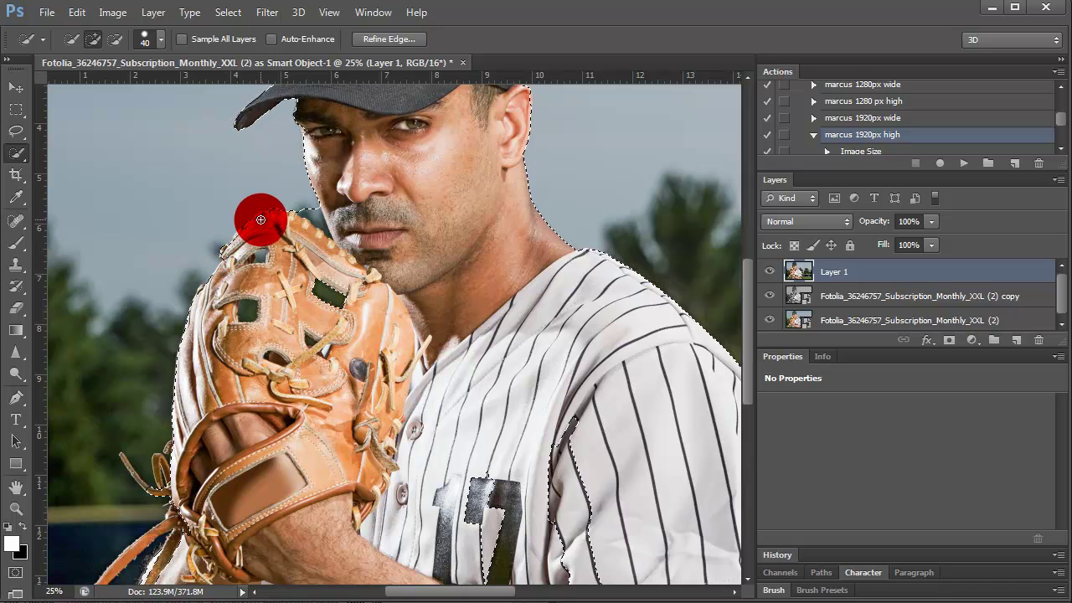
{"action": "mouse_move", "coordinate": [260, 216]}
{"action": "left_mouse_down"}
{"action": "mouse_move", "coordinate": [342, 263]}
{"action": "mouse_move", "coordinate": [318, 243]}
{"action": "mouse_move", "coordinate": [231, 297]}
{"action": "left_mouse_up"}
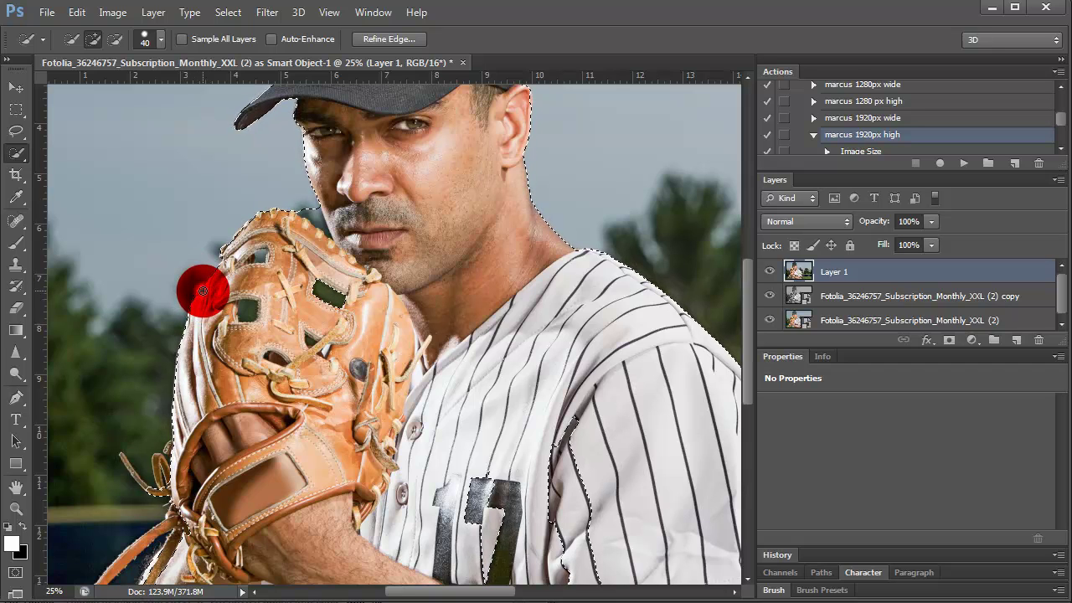
{"action": "mouse_move", "coordinate": [202, 289]}
{"action": "left_mouse_down"}
{"action": "mouse_move", "coordinate": [221, 328]}
{"action": "mouse_move", "coordinate": [230, 478]}
{"action": "mouse_move", "coordinate": [399, 425]}
{"action": "mouse_move", "coordinate": [333, 315]}
{"action": "mouse_move", "coordinate": [258, 261]}
{"action": "left_mouse_up"}
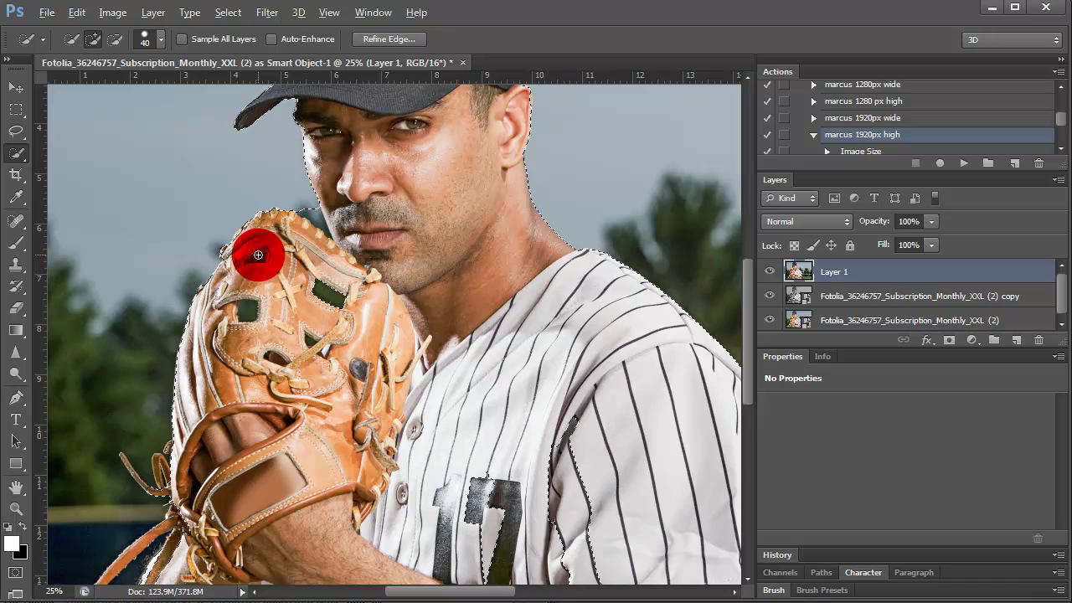
{"action": "left_click", "coordinate": [318, 355]}
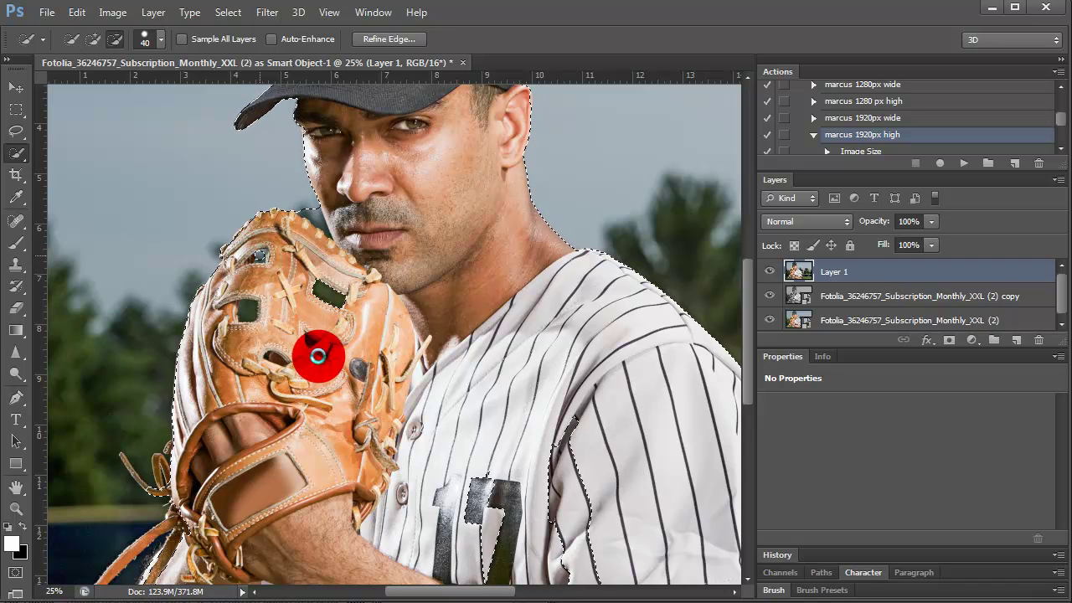
{"action": "mouse_move", "coordinate": [318, 356]}
{"action": "left_mouse_down"}
{"action": "mouse_move", "coordinate": [275, 311]}
{"action": "mouse_move", "coordinate": [246, 318]}
{"action": "left_mouse_up"}
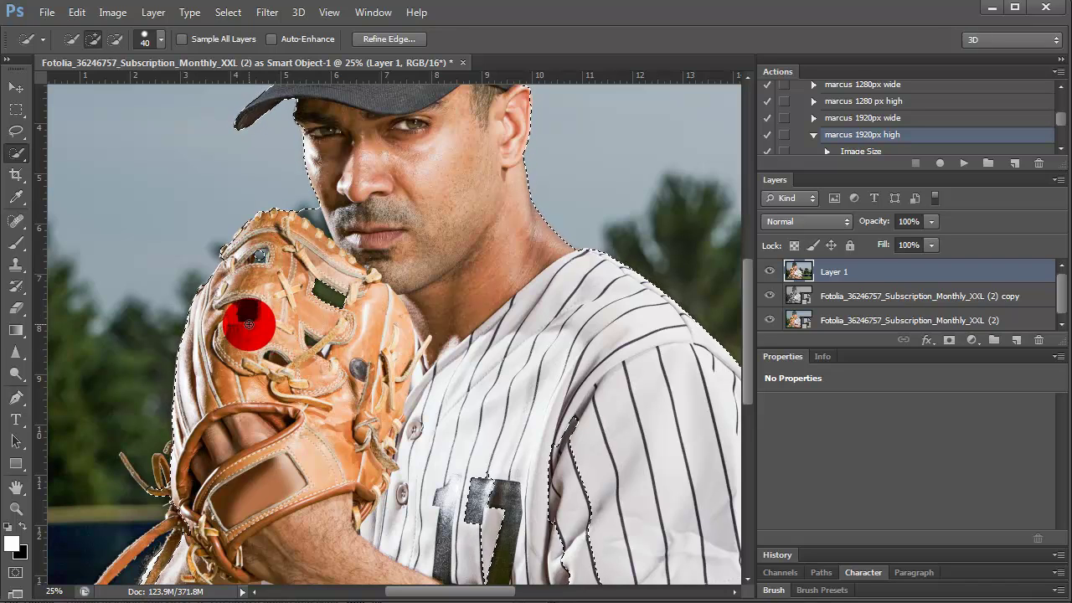
- Zoom in closely on the glove's top edge
{"action": "left_click", "coordinate": [16, 509]}
{"action": "left_click", "coordinate": [236, 218]}
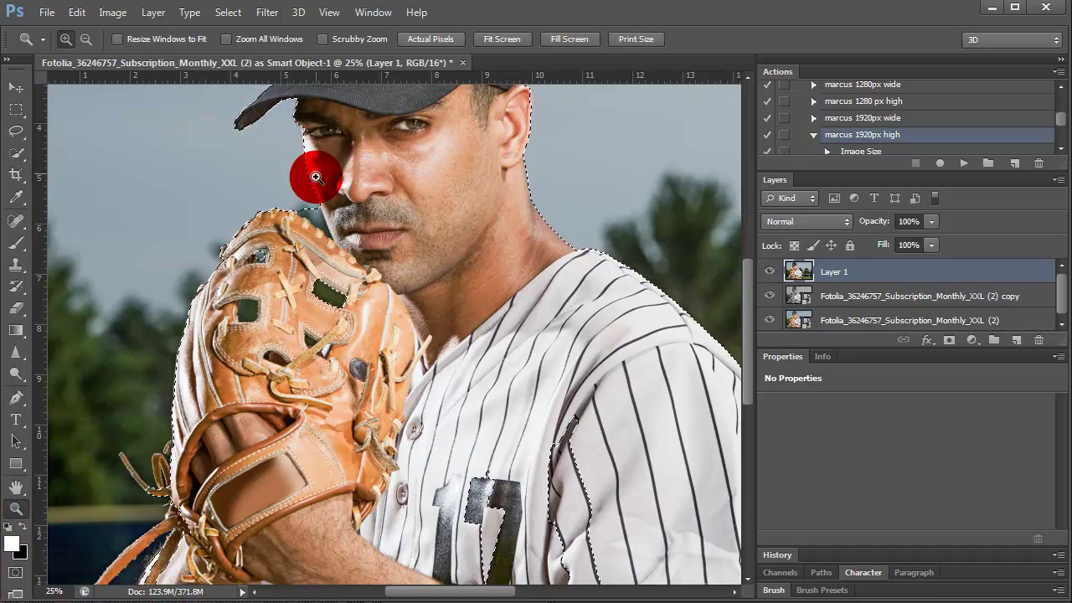
{"action": "left_click_drag", "start_coordinate": [217, 234], "coordinate": [299, 265]}
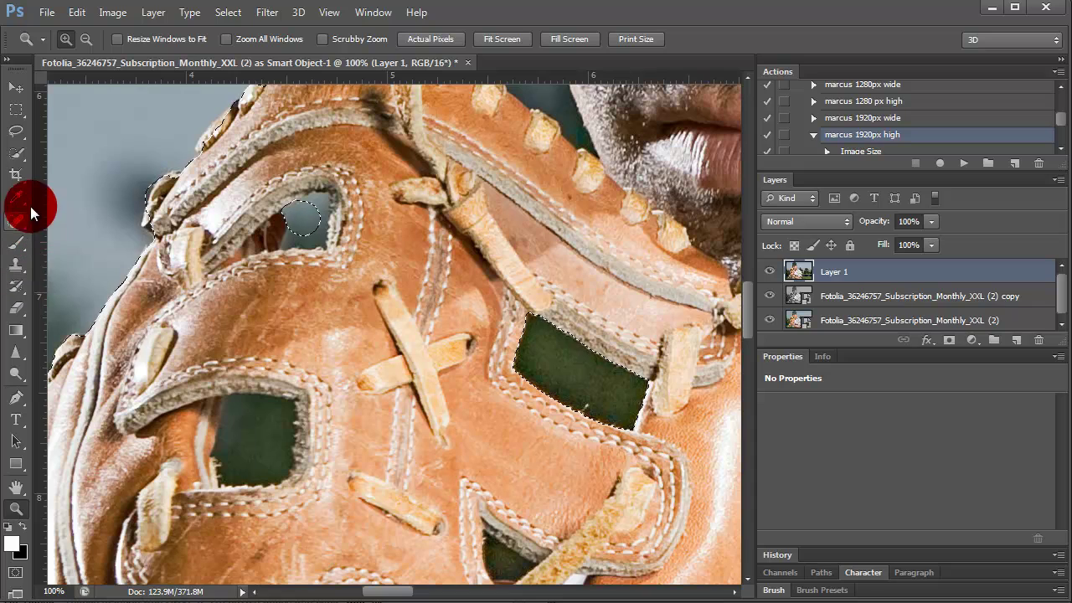
- Subtract the upper-left and lower-left glove lacing holes from the selection
{"action": "left_click", "coordinate": [17, 153]}
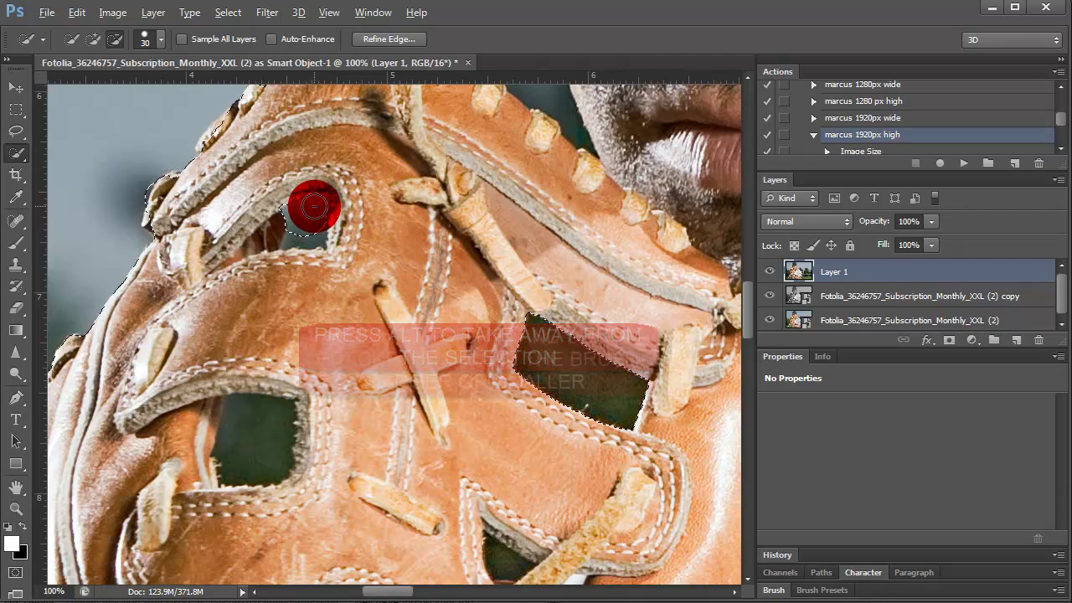
{"action": "left_click_drag", "start_coordinate": [314, 206], "coordinate": [299, 239]}
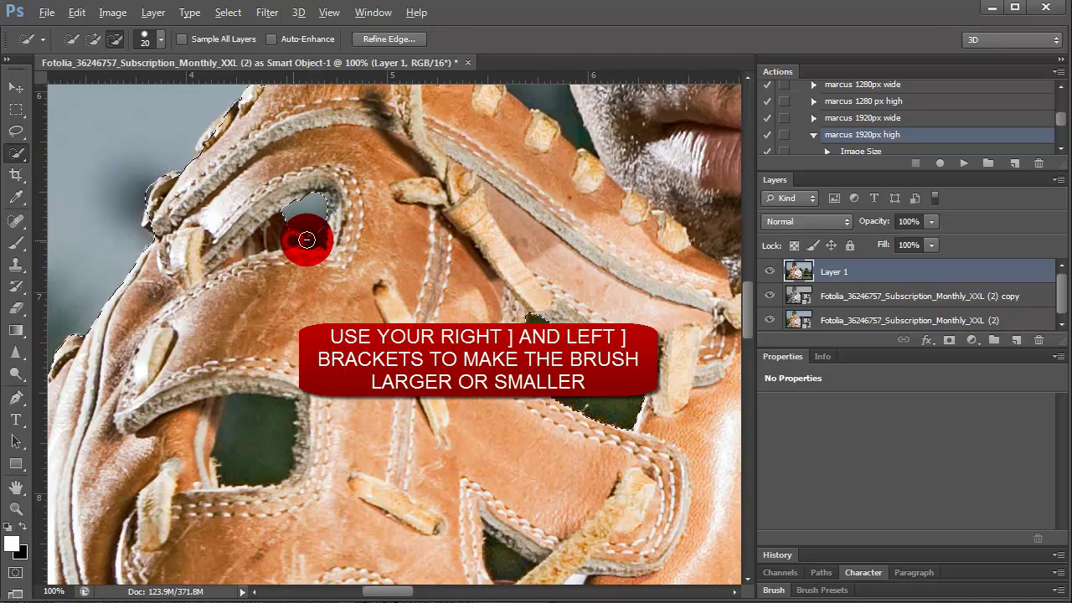
{"action": "left_click_drag", "start_coordinate": [318, 238], "coordinate": [264, 247]}
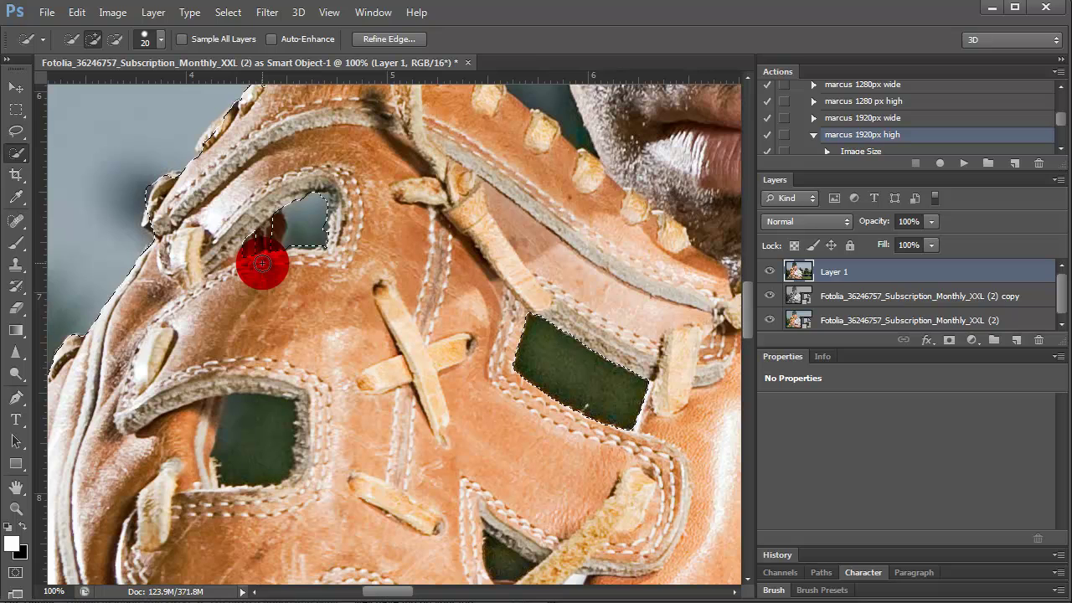
{"action": "mouse_move", "coordinate": [262, 263]}
{"action": "left_mouse_down"}
{"action": "mouse_move", "coordinate": [269, 437]}
{"action": "mouse_move", "coordinate": [253, 430]}
{"action": "left_mouse_up"}
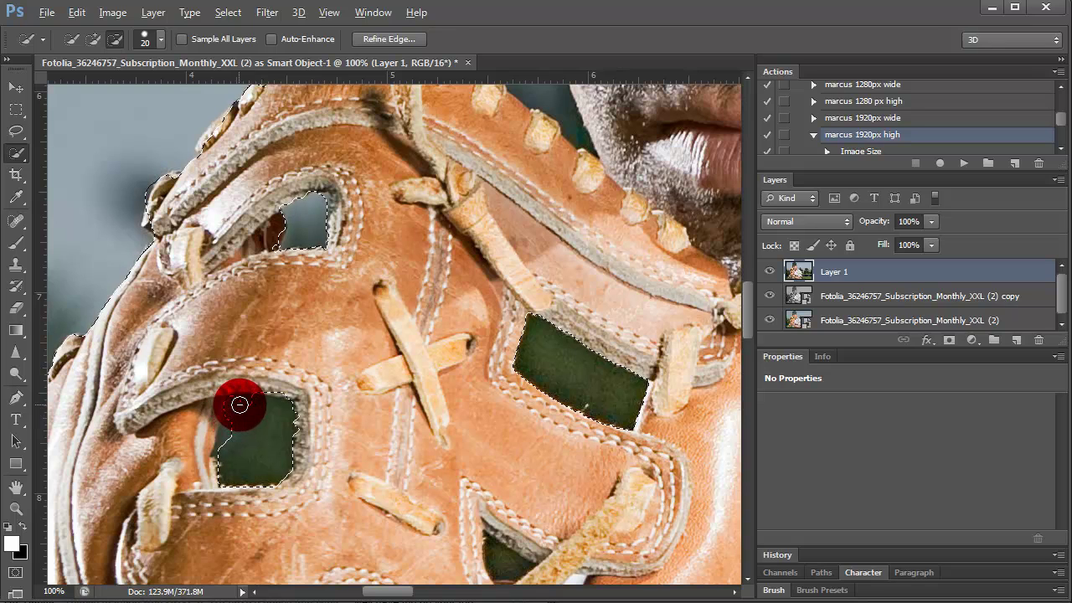
{"action": "left_click_drag", "start_coordinate": [250, 403], "coordinate": [232, 423]}
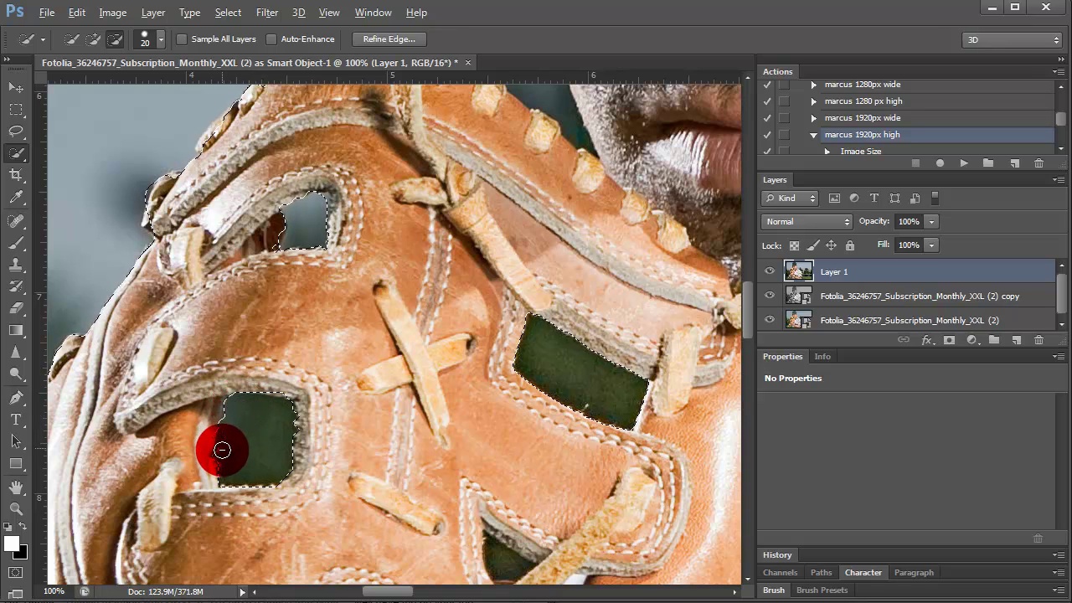
{"action": "left_click_drag", "start_coordinate": [251, 492], "coordinate": [518, 331]}
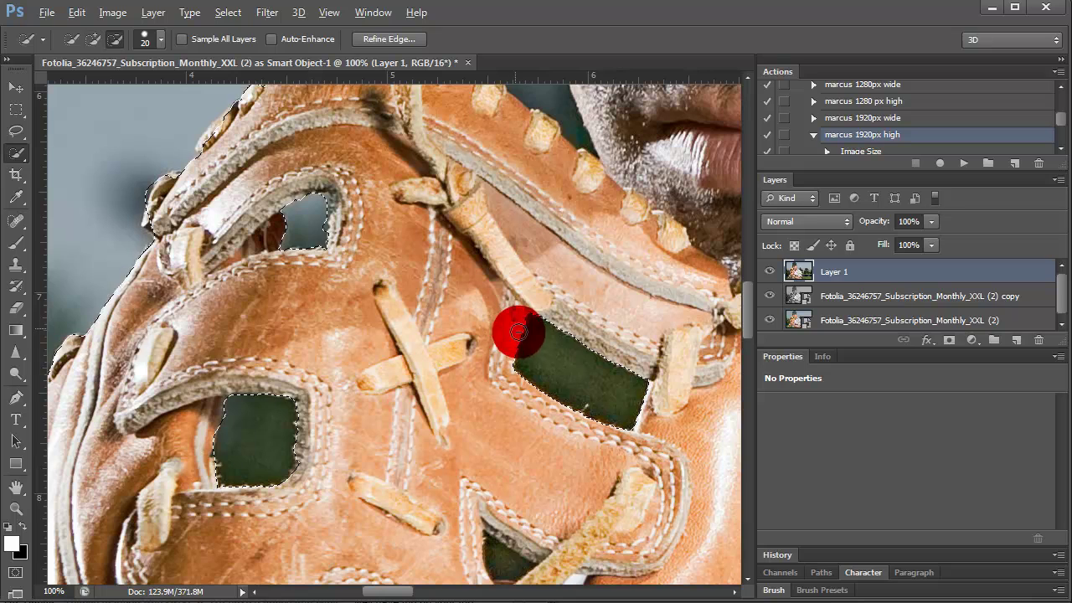
- Subtract the dark right-hand glove hole from the selection
{"action": "mouse_move", "coordinate": [519, 331]}
{"action": "left_mouse_down"}
{"action": "mouse_move", "coordinate": [176, 234]}
{"action": "mouse_move", "coordinate": [147, 214]}
{"action": "mouse_move", "coordinate": [499, 434]}
{"action": "mouse_move", "coordinate": [499, 565]}
{"action": "mouse_move", "coordinate": [539, 581]}
{"action": "mouse_move", "coordinate": [519, 543]}
{"action": "mouse_move", "coordinate": [545, 561]}
{"action": "mouse_move", "coordinate": [562, 522]}
{"action": "mouse_move", "coordinate": [518, 518]}
{"action": "mouse_move", "coordinate": [507, 505]}
{"action": "mouse_move", "coordinate": [507, 581]}
{"action": "left_mouse_up"}
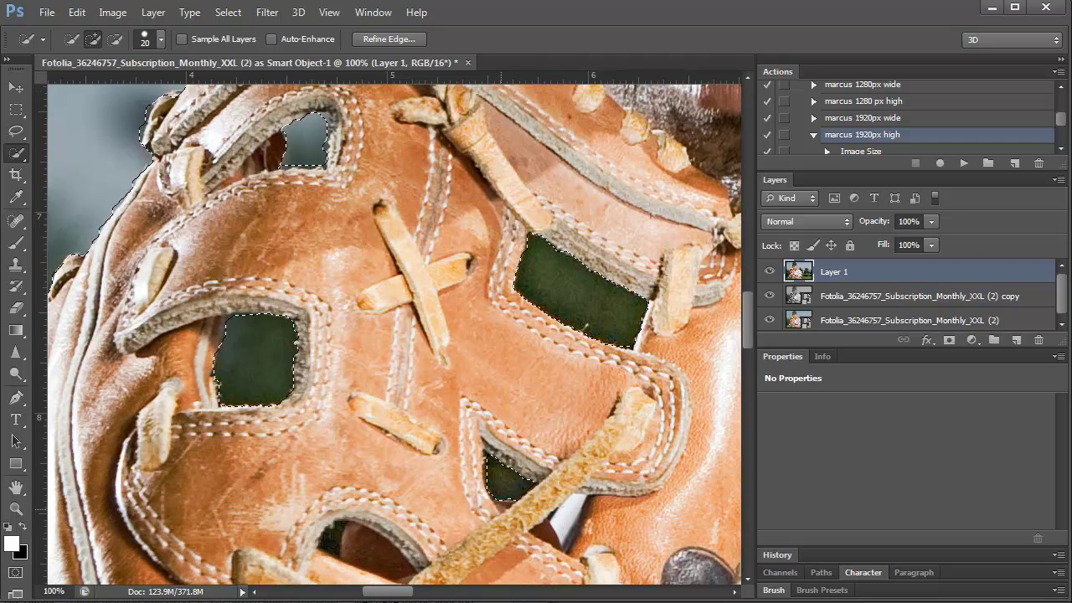
{"action": "mouse_move", "coordinate": [283, 593]}
{"action": "left_mouse_down"}
{"action": "mouse_move", "coordinate": [340, 549]}
{"action": "mouse_move", "coordinate": [276, 481]}
{"action": "mouse_move", "coordinate": [486, 569]}
{"action": "mouse_move", "coordinate": [570, 550]}
{"action": "mouse_move", "coordinate": [587, 581]}
{"action": "mouse_move", "coordinate": [449, 596]}
{"action": "mouse_move", "coordinate": [371, 581]}
{"action": "mouse_move", "coordinate": [466, 290]}
{"action": "mouse_move", "coordinate": [531, 303]}
{"action": "mouse_move", "coordinate": [500, 289]}
{"action": "mouse_move", "coordinate": [505, 447]}
{"action": "mouse_move", "coordinate": [593, 310]}
{"action": "mouse_move", "coordinate": [658, 158]}
{"action": "mouse_move", "coordinate": [698, 257]}
{"action": "mouse_move", "coordinate": [694, 165]}
{"action": "mouse_move", "coordinate": [715, 129]}
{"action": "left_mouse_up"}
{"action": "scroll", "coordinate": [429, 393], "scroll_direction": "up", "scroll_amount": 4}
{"action": "scroll", "coordinate": [430, 392], "scroll_direction": "up", "scroll_amount": 2}
{"action": "scroll", "coordinate": [430, 383], "scroll_direction": "up", "scroll_amount": 1}
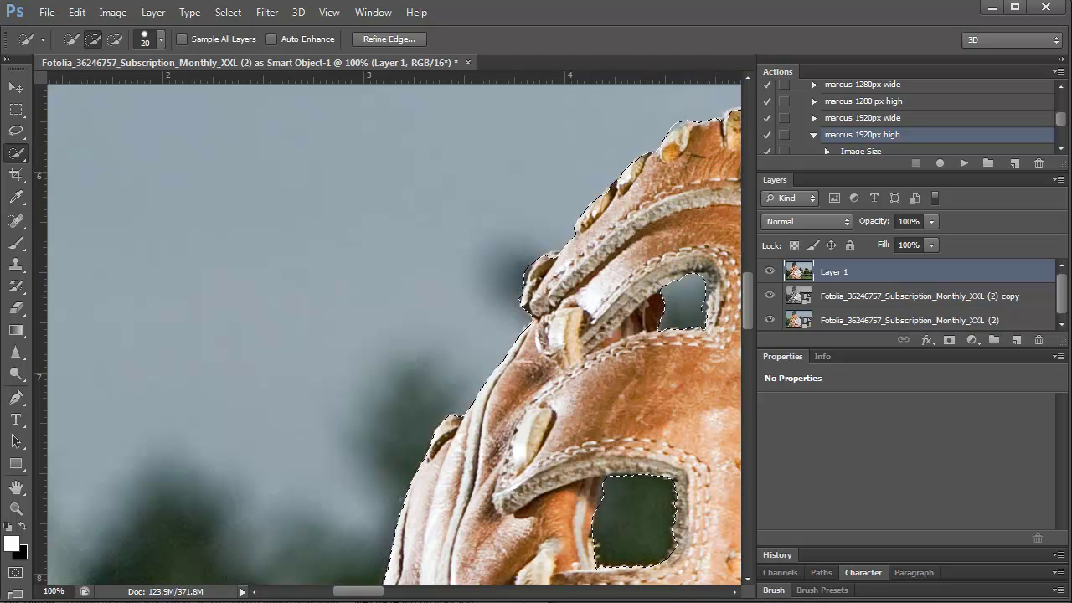
- Trim stray background so the selection hugs the glove's top edge beside the chin
{"action": "left_click_drag", "start_coordinate": [359, 591], "coordinate": [390, 591]}
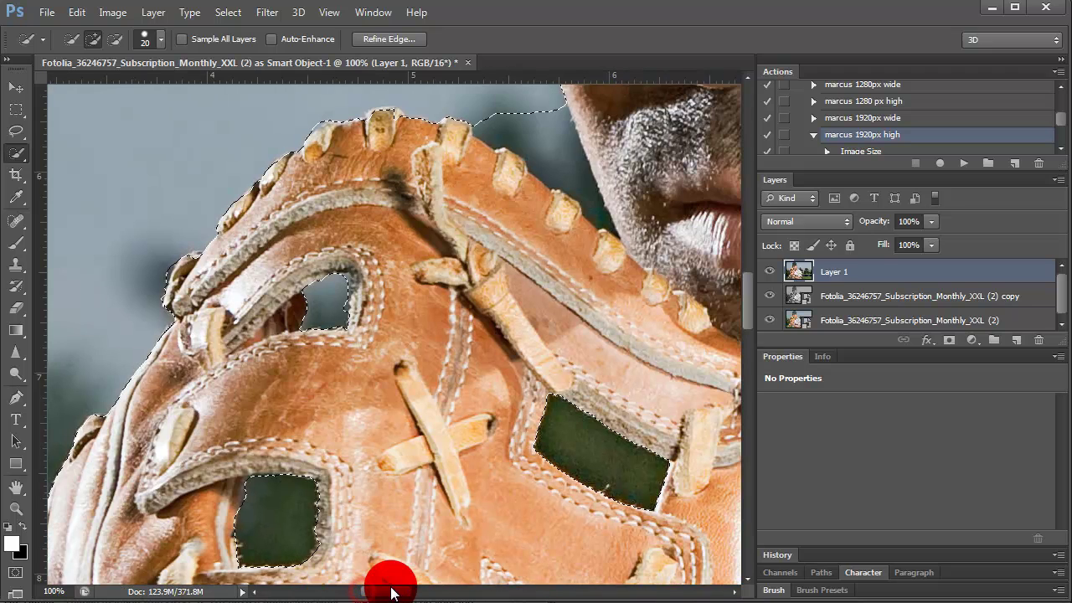
{"action": "left_click", "coordinate": [467, 125]}
{"action": "mouse_move", "coordinate": [467, 125]}
{"action": "left_mouse_down"}
{"action": "mouse_move", "coordinate": [533, 97]}
{"action": "mouse_move", "coordinate": [545, 136]}
{"action": "mouse_move", "coordinate": [572, 163]}
{"action": "left_mouse_up"}
{"action": "left_click", "coordinate": [867, 573]}
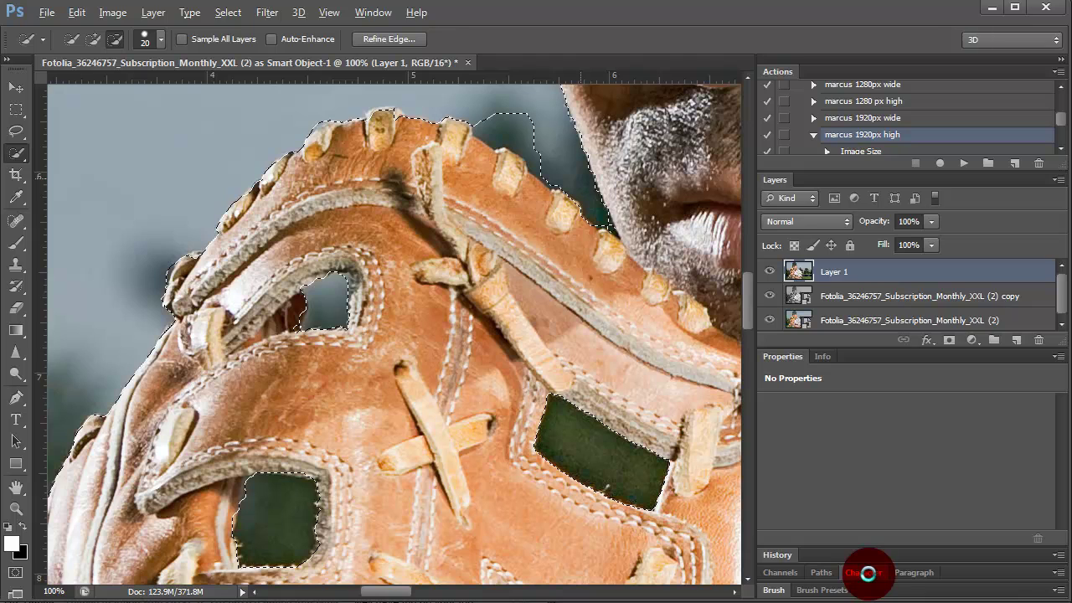
{"action": "mouse_move", "coordinate": [383, 88]}
{"action": "left_mouse_down"}
{"action": "mouse_move", "coordinate": [474, 103]}
{"action": "mouse_move", "coordinate": [521, 139]}
{"action": "left_mouse_up"}
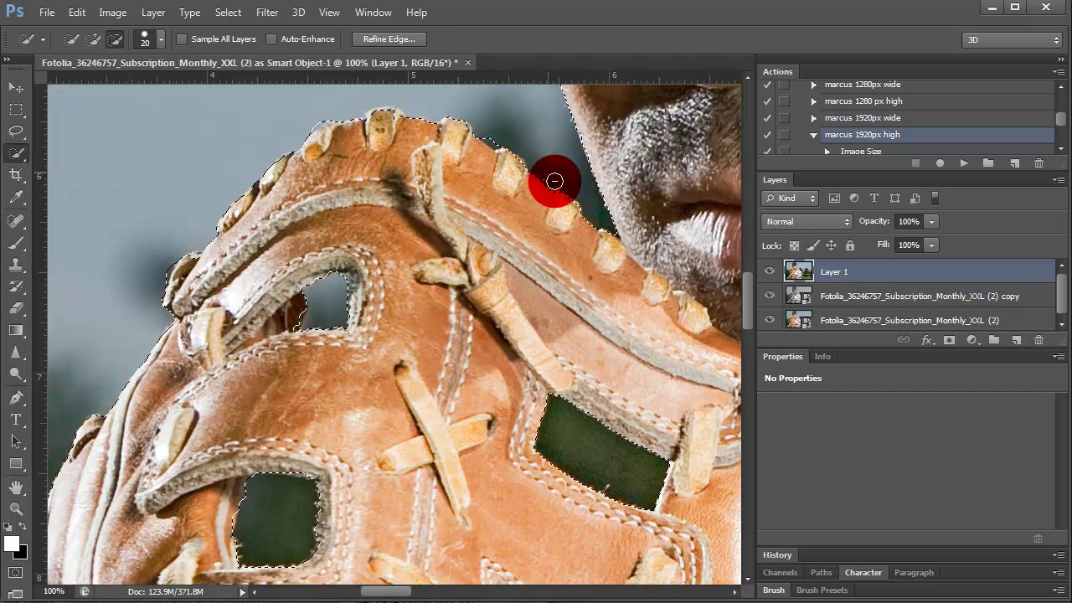
{"action": "mouse_move", "coordinate": [587, 170]}
{"action": "left_mouse_down"}
{"action": "mouse_move", "coordinate": [431, 162]}
{"action": "mouse_move", "coordinate": [484, 133]}
{"action": "left_mouse_up"}
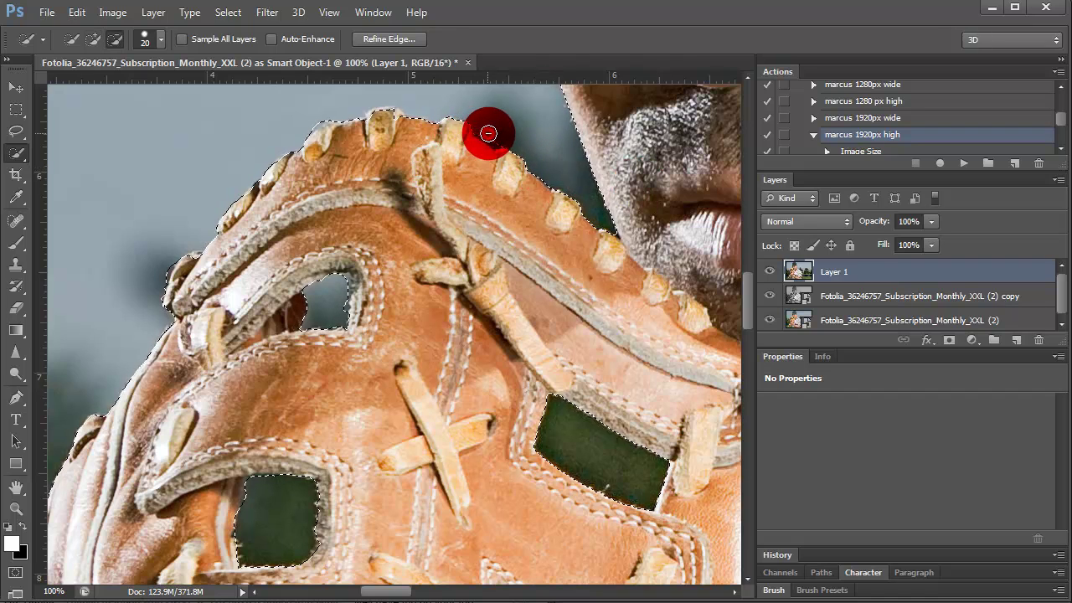
{"action": "mouse_move", "coordinate": [675, 373]}
{"action": "left_mouse_down"}
{"action": "mouse_move", "coordinate": [623, 480]}
{"action": "mouse_move", "coordinate": [206, 480]}
{"action": "mouse_move", "coordinate": [201, 263]}
{"action": "mouse_move", "coordinate": [366, 315]}
{"action": "mouse_move", "coordinate": [342, 292]}
{"action": "mouse_move", "coordinate": [302, 112]}
{"action": "mouse_move", "coordinate": [383, 261]}
{"action": "mouse_move", "coordinate": [299, 215]}
{"action": "mouse_move", "coordinate": [318, 125]}
{"action": "mouse_move", "coordinate": [400, 192]}
{"action": "mouse_move", "coordinate": [455, 454]}
{"action": "mouse_move", "coordinate": [427, 478]}
{"action": "mouse_move", "coordinate": [369, 109]}
{"action": "left_mouse_up"}
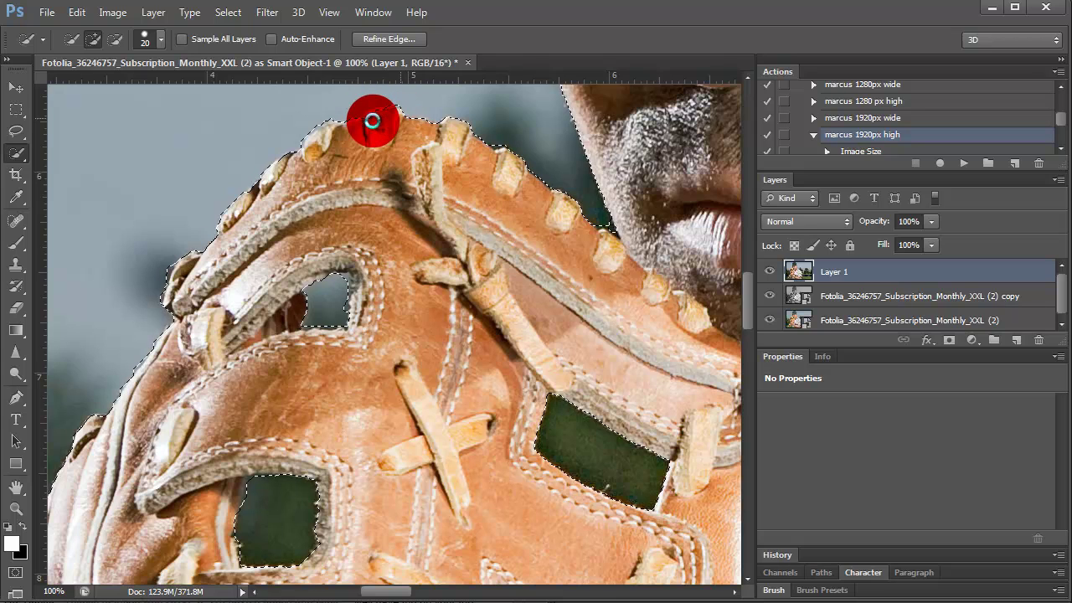
{"action": "mouse_move", "coordinate": [370, 116]}
{"action": "left_mouse_down"}
{"action": "mouse_move", "coordinate": [407, 156]}
{"action": "mouse_move", "coordinate": [376, 124]}
{"action": "left_mouse_up"}
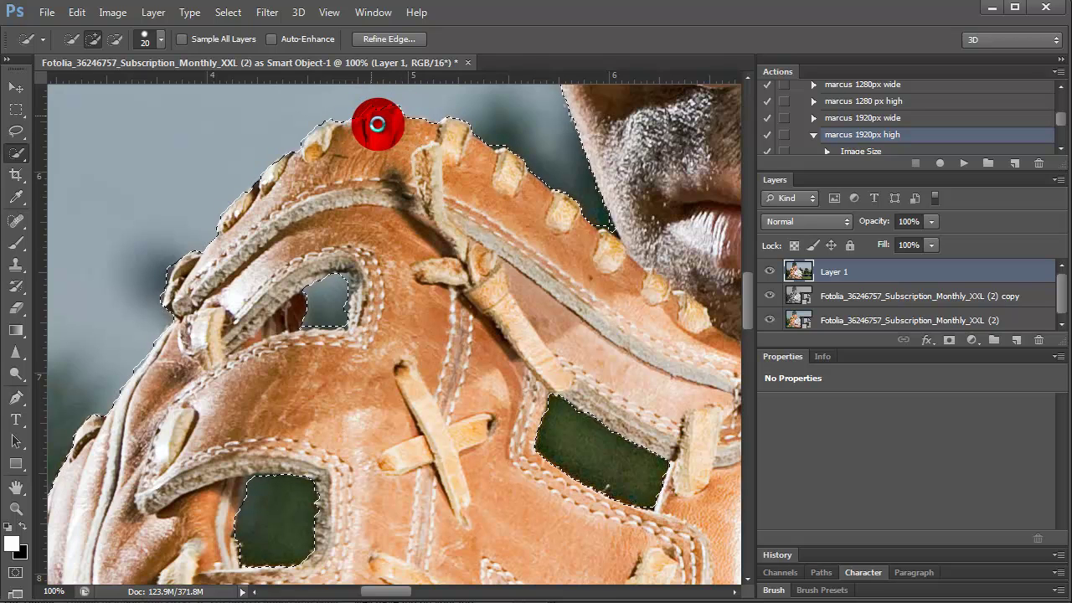
- Add the long dangling glove strap, down to its tip, to the selection
{"action": "scroll", "coordinate": [371, 423], "scroll_direction": "down", "scroll_amount": 3}
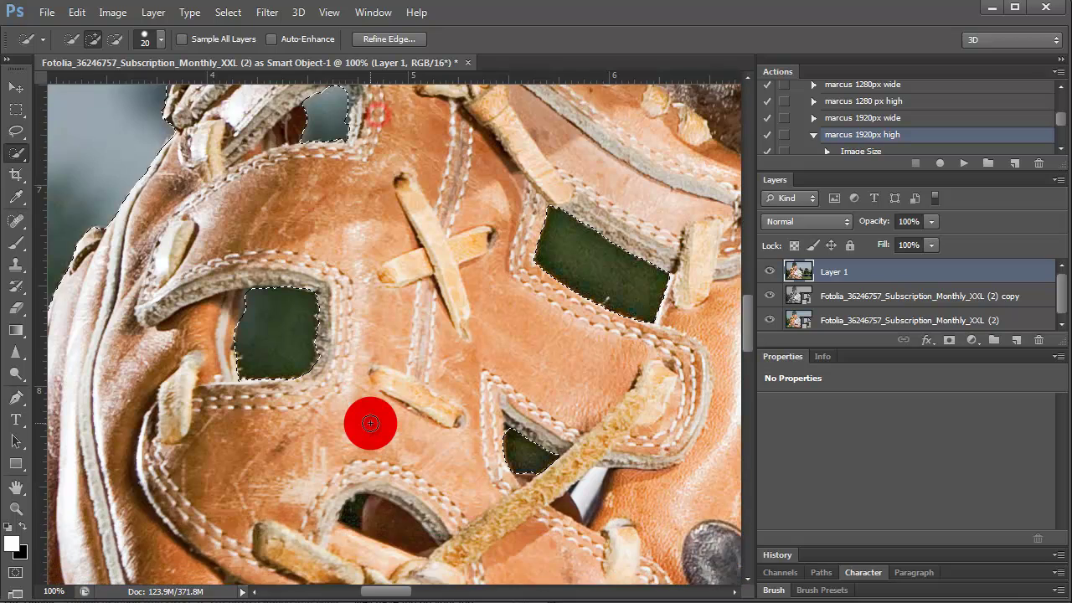
{"action": "scroll", "coordinate": [371, 424], "scroll_direction": "down", "scroll_amount": 2}
{"action": "scroll", "coordinate": [371, 423], "scroll_direction": "down", "scroll_amount": 2}
{"action": "scroll", "coordinate": [371, 424], "scroll_direction": "down", "scroll_amount": 2}
{"action": "scroll", "coordinate": [370, 423], "scroll_direction": "down", "scroll_amount": 2}
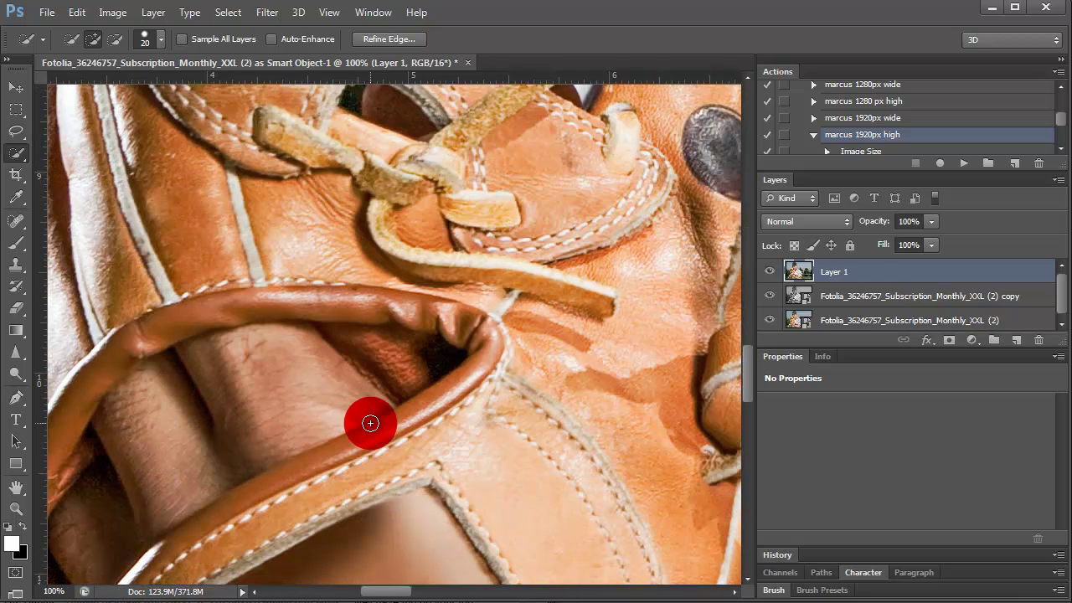
{"action": "scroll", "coordinate": [370, 422], "scroll_direction": "down", "scroll_amount": 2}
{"action": "scroll", "coordinate": [370, 423], "scroll_direction": "down", "scroll_amount": 2}
{"action": "scroll", "coordinate": [370, 423], "scroll_direction": "down", "scroll_amount": 2}
{"action": "scroll", "coordinate": [370, 423], "scroll_direction": "down", "scroll_amount": 2}
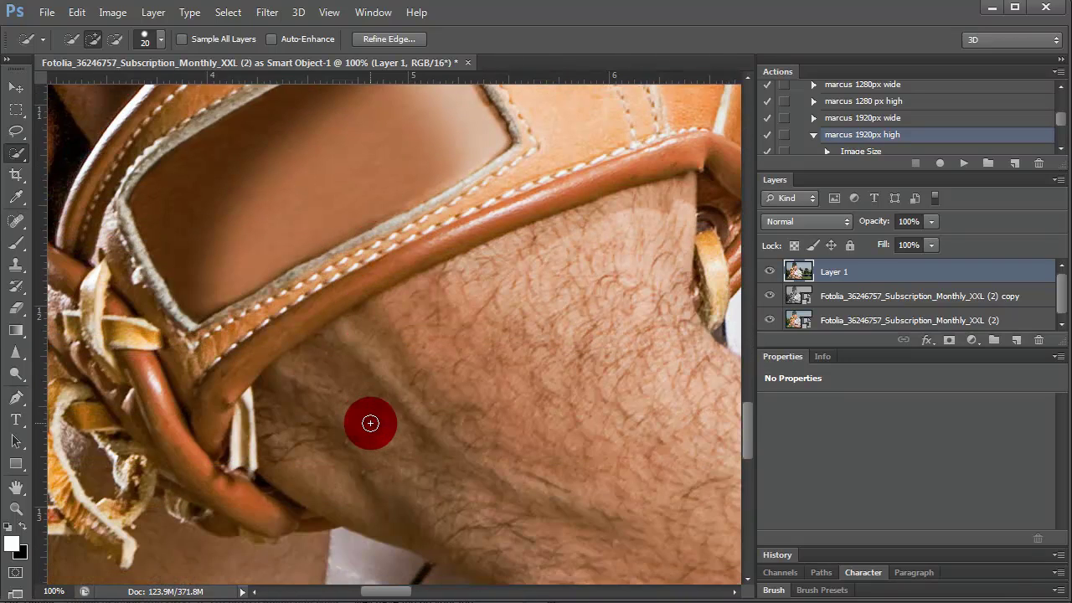
{"action": "scroll", "coordinate": [371, 421], "scroll_direction": "down", "scroll_amount": 2}
{"action": "scroll", "coordinate": [364, 426], "scroll_direction": "down", "scroll_amount": 2}
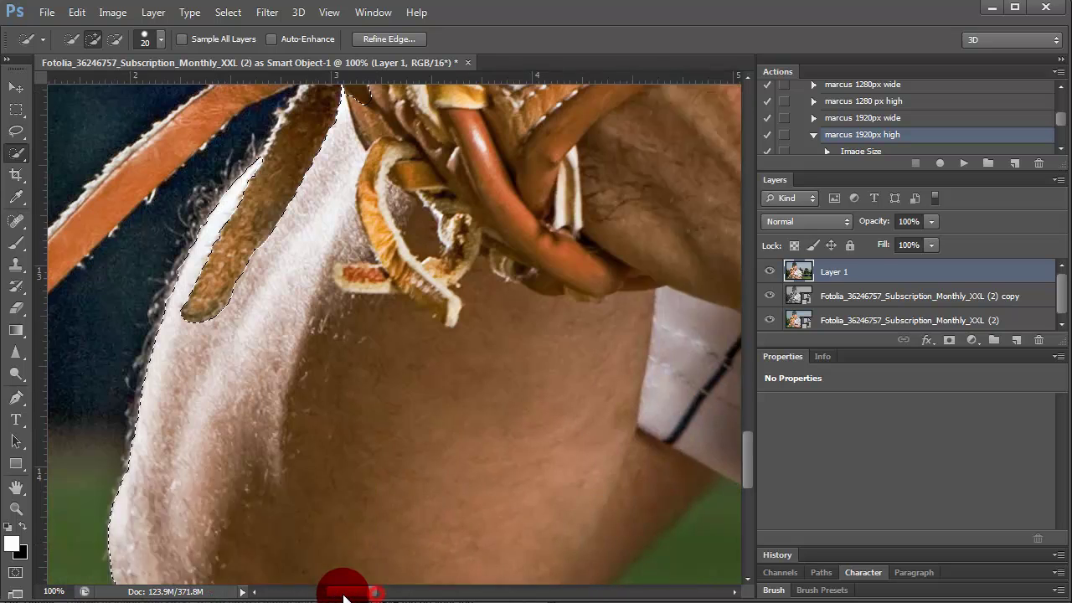
{"action": "left_click_drag", "start_coordinate": [372, 592], "coordinate": [343, 592]}
{"action": "scroll", "coordinate": [433, 388], "scroll_direction": "up", "scroll_amount": 2}
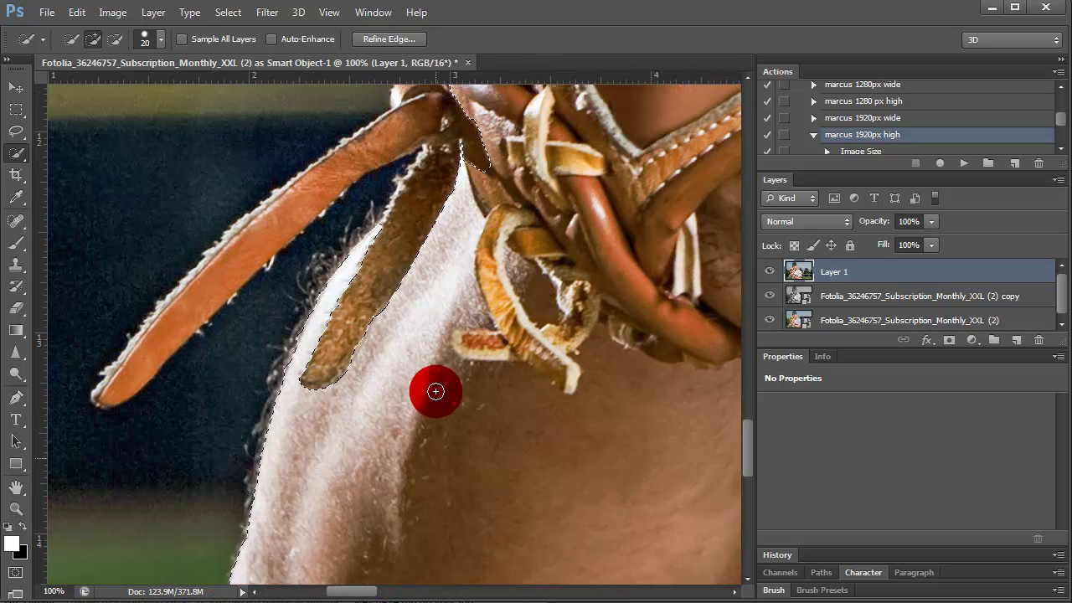
{"action": "scroll", "coordinate": [383, 278], "scroll_direction": "up", "scroll_amount": 2}
{"action": "left_click_drag", "start_coordinate": [347, 264], "coordinate": [153, 453]}
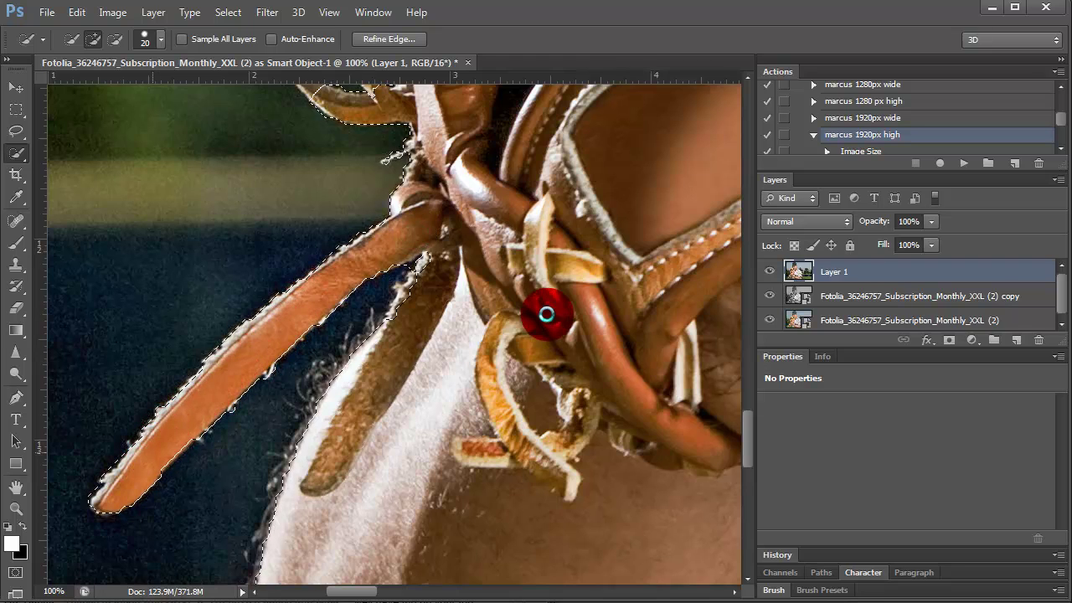
- Add the small strap tip, the curled strap loop and the thin strap leading to it
{"action": "scroll", "coordinate": [543, 311], "scroll_direction": "up", "scroll_amount": 1}
{"action": "scroll", "coordinate": [546, 310], "scroll_direction": "up", "scroll_amount": 2}
{"action": "scroll", "coordinate": [546, 310], "scroll_direction": "up", "scroll_amount": 1}
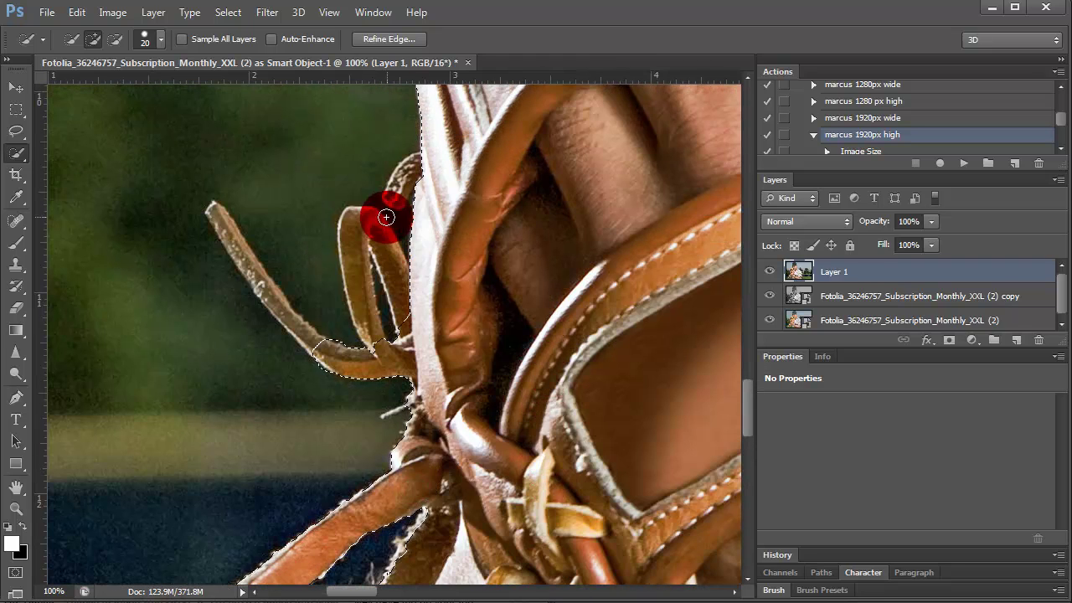
{"action": "left_click_drag", "start_coordinate": [388, 194], "coordinate": [407, 172]}
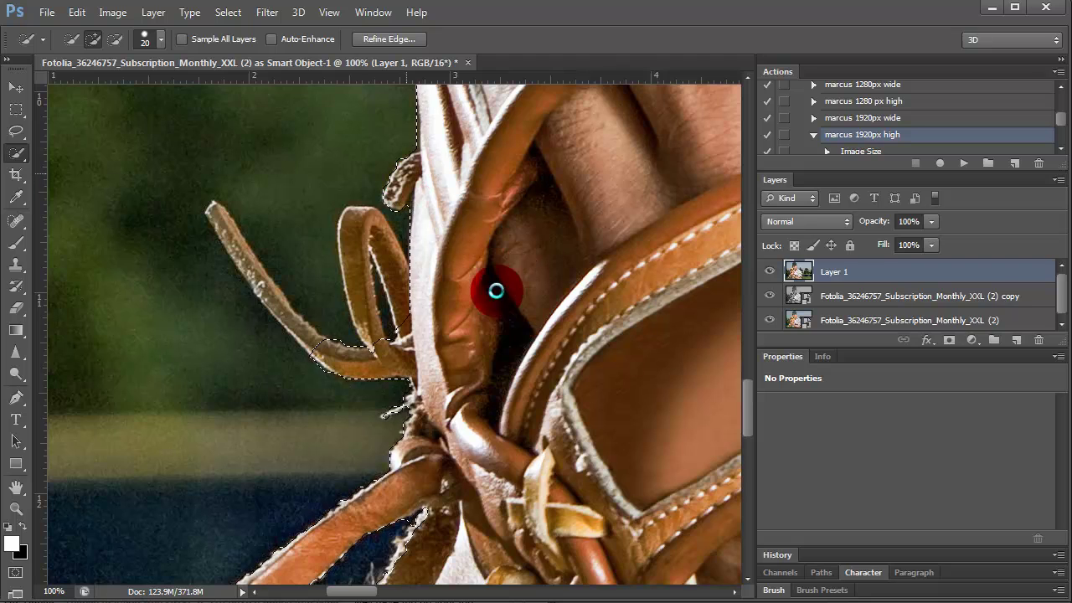
{"action": "left_click_drag", "start_coordinate": [378, 234], "coordinate": [361, 217]}
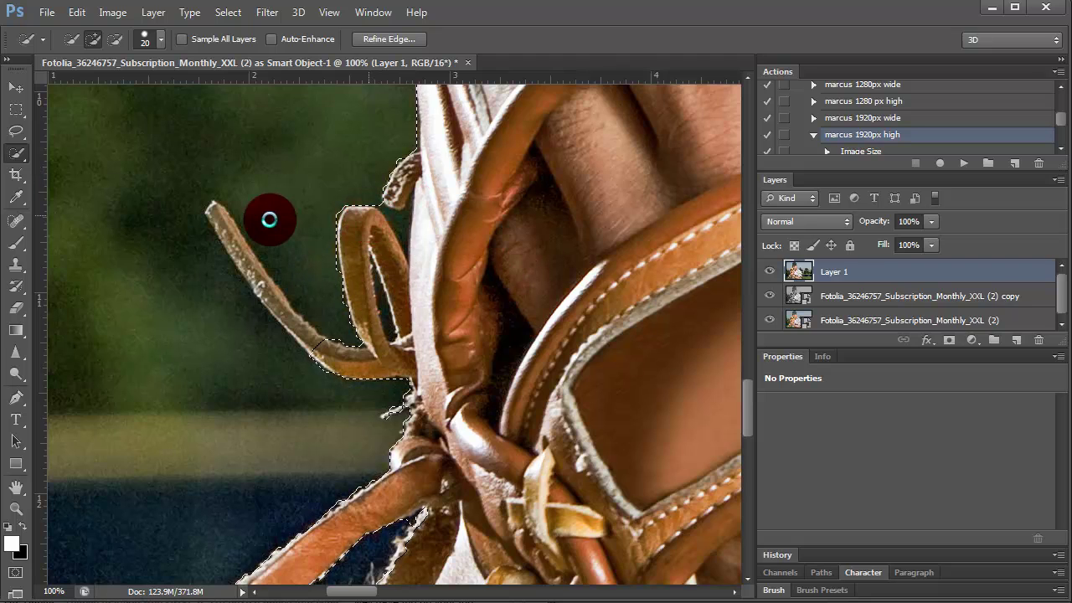
{"action": "left_click", "coordinate": [223, 222]}
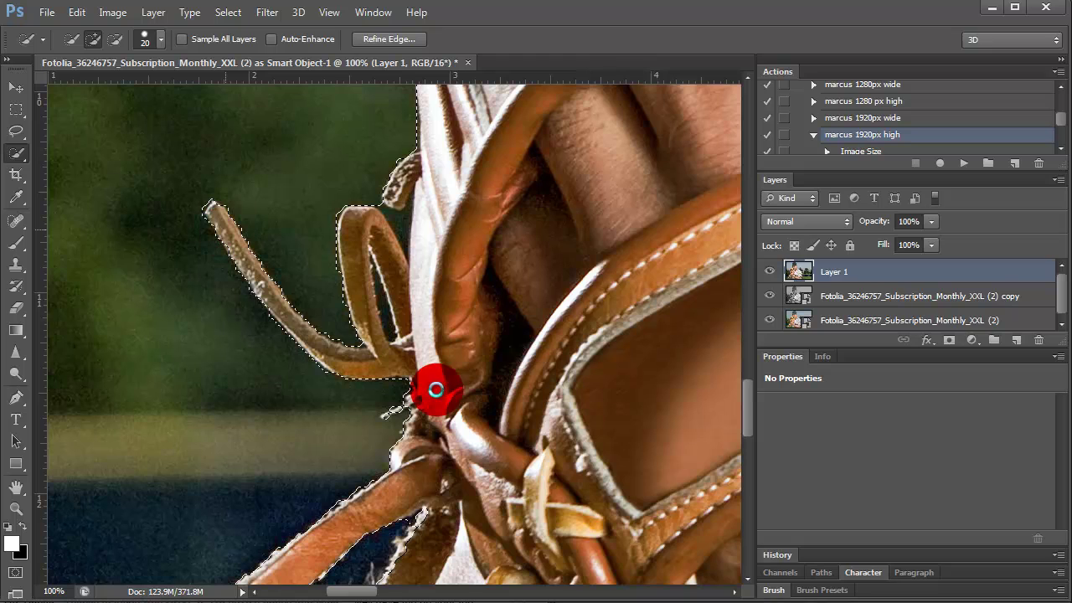
- With a smaller brush, subtract the green field below the pitcher's arm from the selection
{"action": "key", "text": "bracketleft"}
{"action": "key", "text": "bracketleft"}
{"action": "scroll", "coordinate": [469, 471], "scroll_direction": "down", "scroll_amount": 5}
{"action": "scroll", "coordinate": [469, 471], "scroll_direction": "down", "scroll_amount": 2}
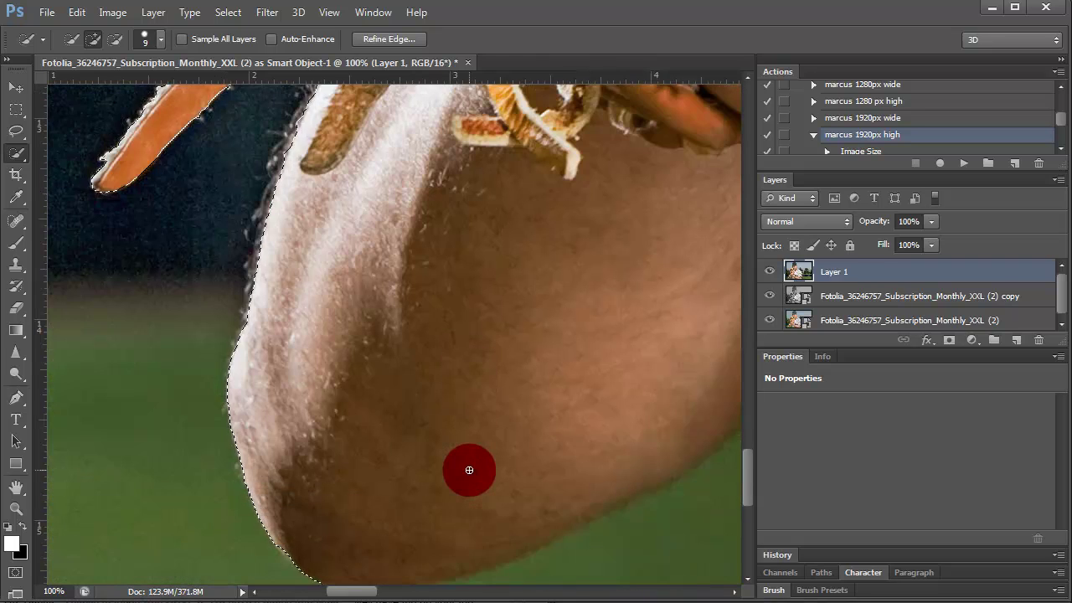
{"action": "scroll", "coordinate": [465, 471], "scroll_direction": "down", "scroll_amount": 2}
{"action": "scroll", "coordinate": [463, 471], "scroll_direction": "down", "scroll_amount": 5}
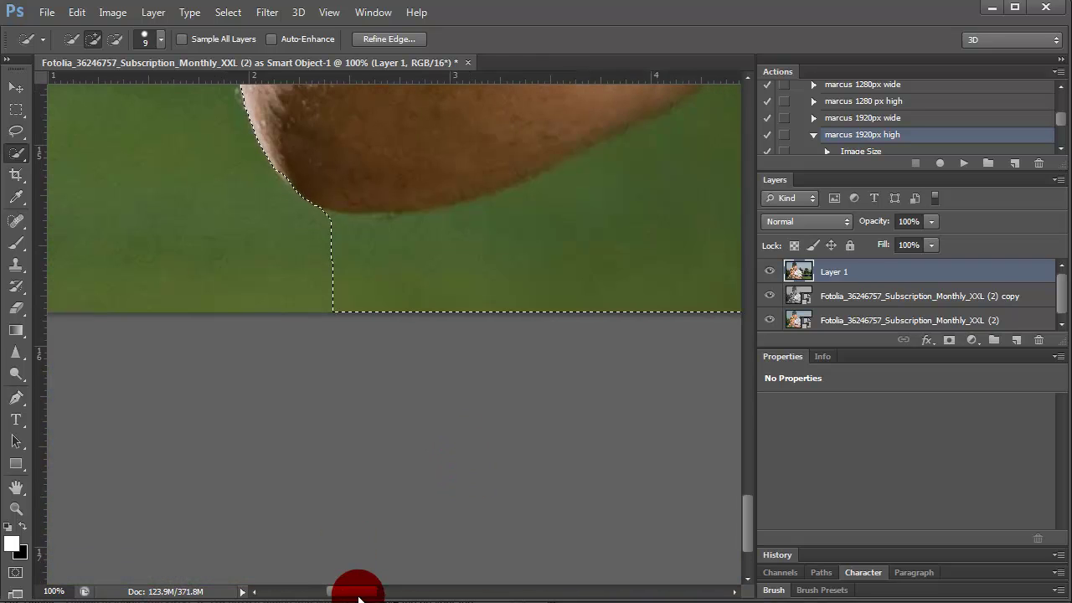
{"action": "left_click_drag", "start_coordinate": [358, 591], "coordinate": [376, 591]}
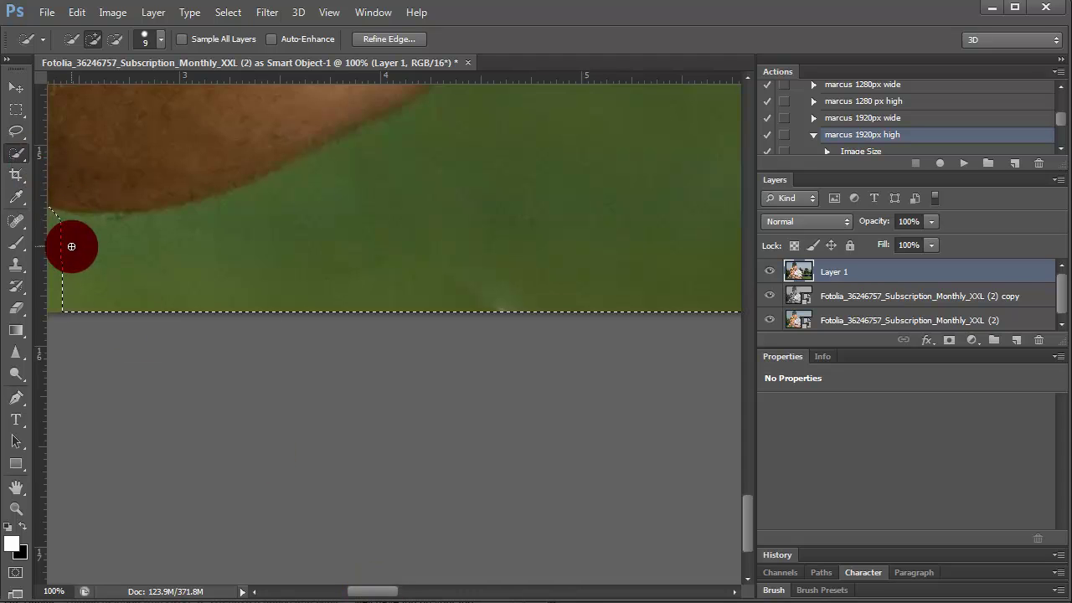
{"action": "left_click_drag", "start_coordinate": [58, 249], "coordinate": [618, 191]}
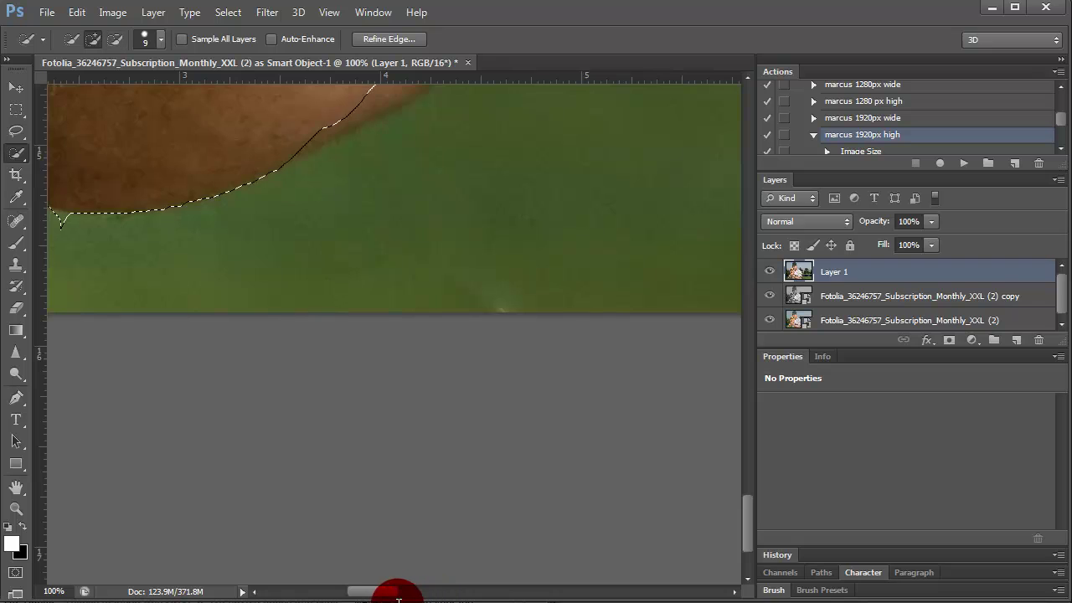
{"action": "scroll", "coordinate": [457, 303], "scroll_direction": "up", "scroll_amount": 2}
{"action": "scroll", "coordinate": [457, 303], "scroll_direction": "up", "scroll_amount": 4}
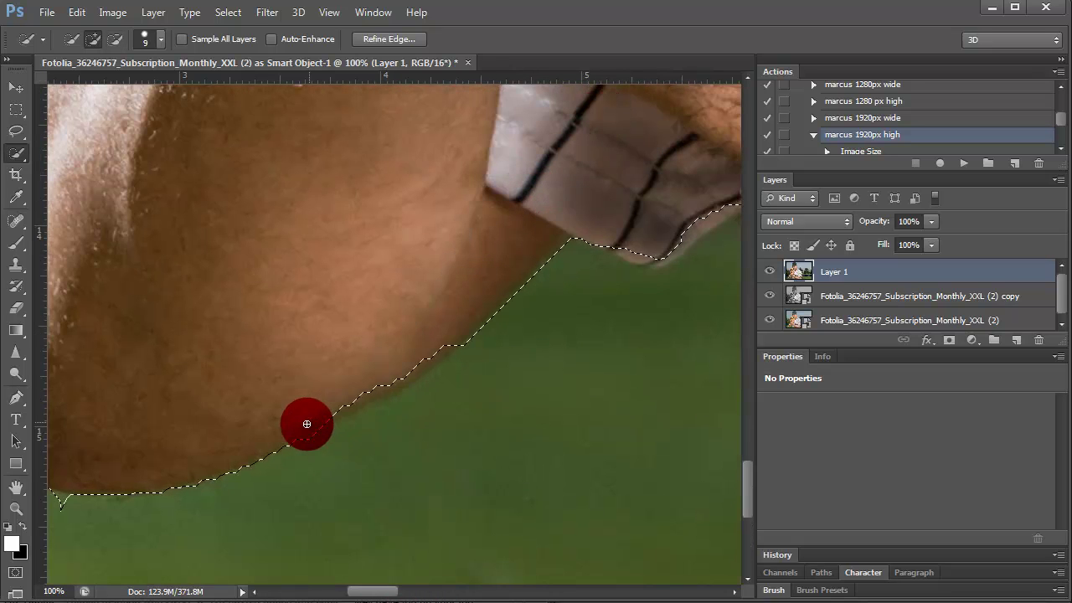
- Trim the selection along the neck, the collar's bottom edge and the shirt's left side
{"action": "left_click_drag", "start_coordinate": [459, 297], "coordinate": [306, 423]}
{"action": "left_click_drag", "start_coordinate": [466, 323], "coordinate": [388, 388]}
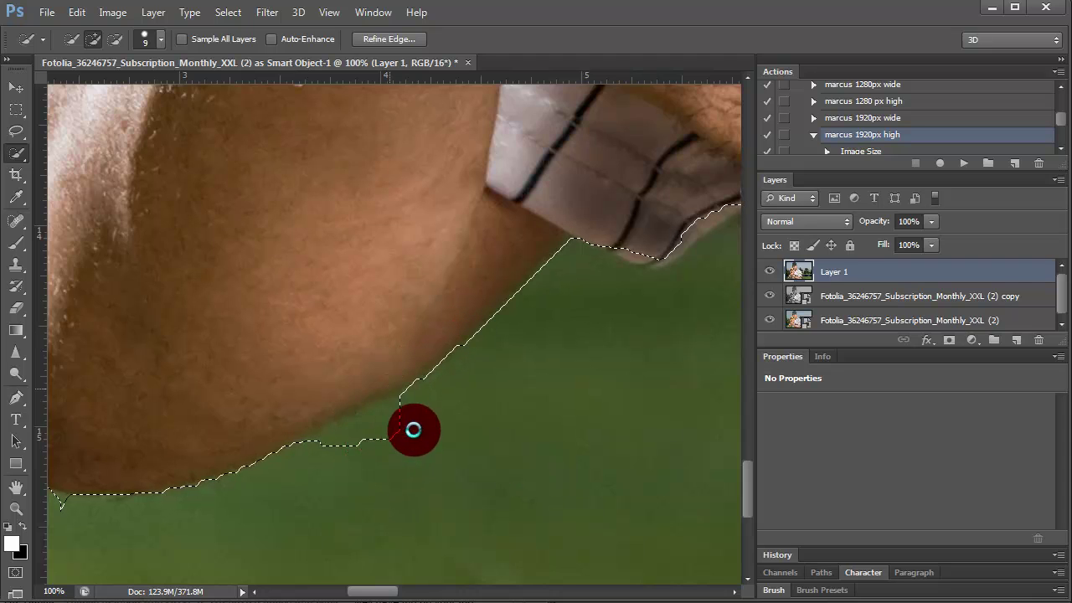
{"action": "left_click", "coordinate": [411, 406]}
{"action": "mouse_move", "coordinate": [344, 442]}
{"action": "left_mouse_down"}
{"action": "mouse_move", "coordinate": [409, 390]}
{"action": "mouse_move", "coordinate": [342, 410]}
{"action": "mouse_move", "coordinate": [371, 390]}
{"action": "left_mouse_up"}
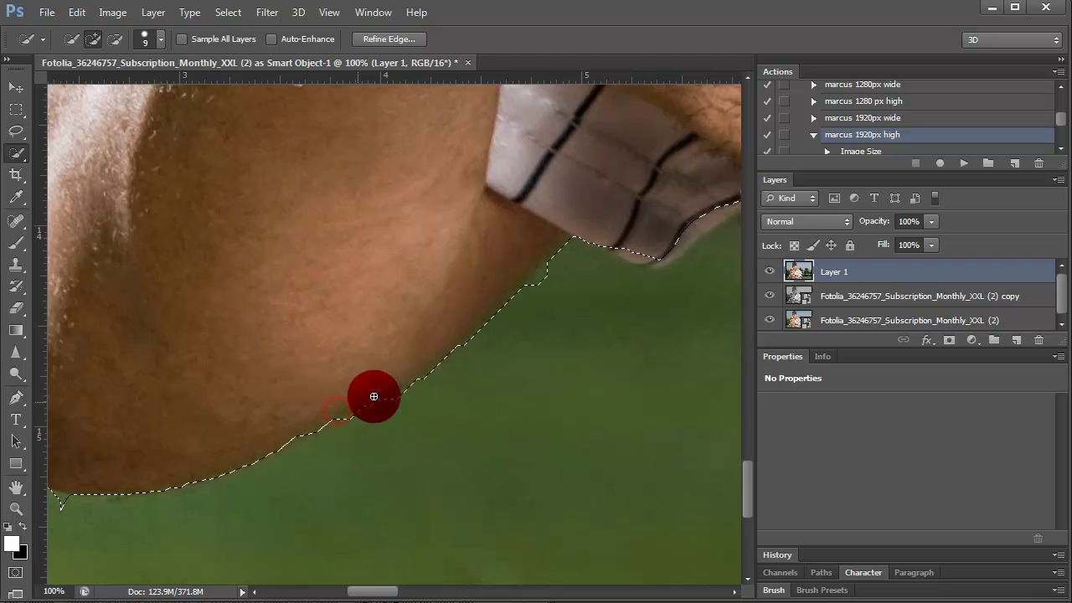
{"action": "mouse_move", "coordinate": [75, 507]}
{"action": "left_mouse_down"}
{"action": "mouse_move", "coordinate": [58, 507]}
{"action": "mouse_move", "coordinate": [76, 505]}
{"action": "left_mouse_up"}
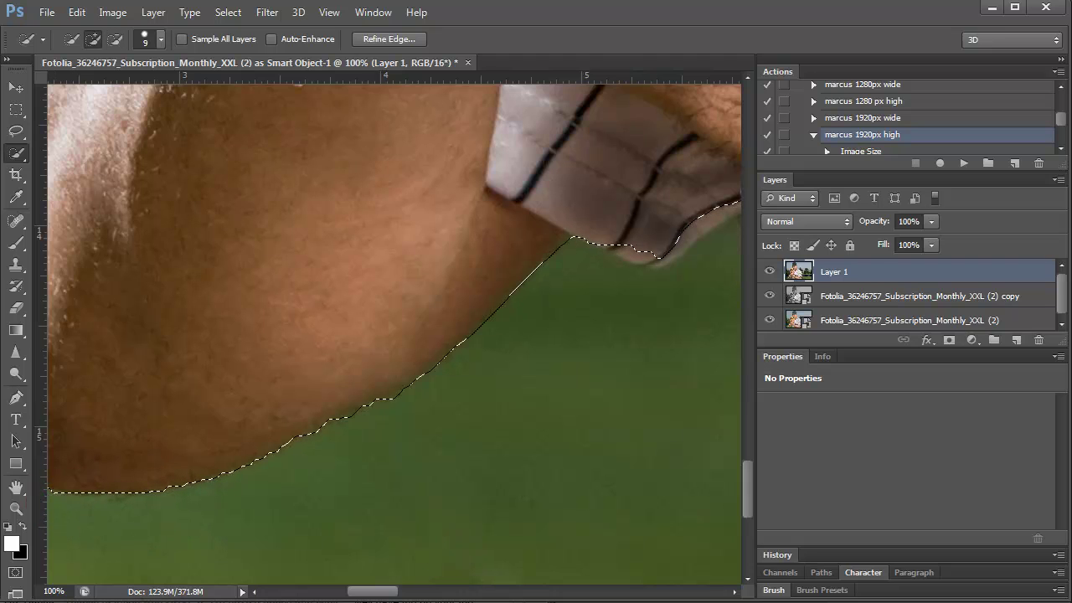
{"action": "left_click_drag", "start_coordinate": [360, 590], "coordinate": [377, 589]}
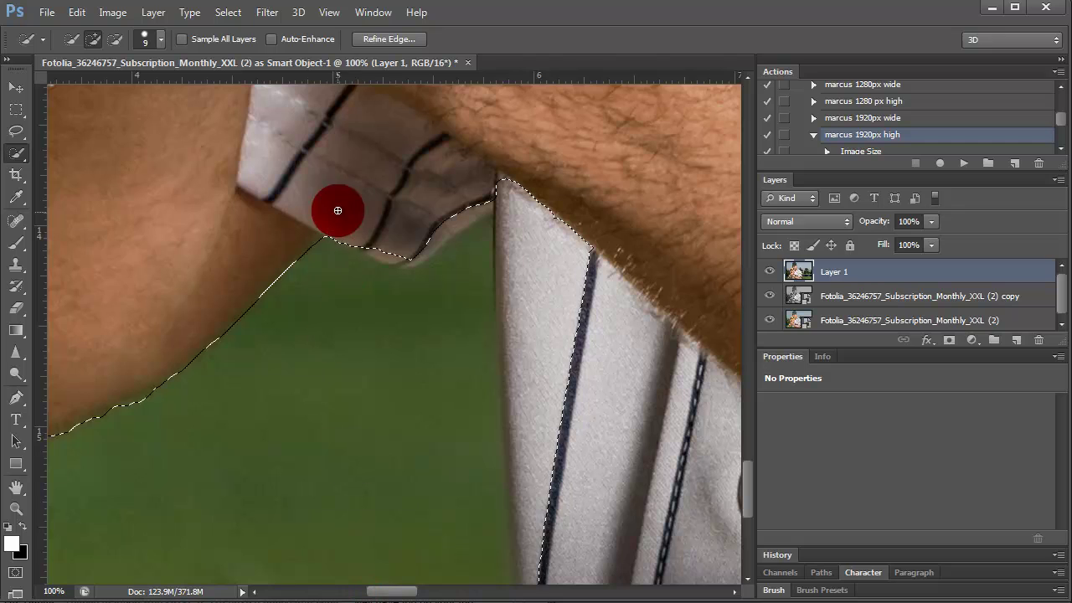
{"action": "mouse_move", "coordinate": [369, 243]}
{"action": "left_mouse_down"}
{"action": "mouse_move", "coordinate": [382, 251]}
{"action": "mouse_move", "coordinate": [433, 237]}
{"action": "mouse_move", "coordinate": [507, 197]}
{"action": "mouse_move", "coordinate": [550, 469]}
{"action": "mouse_move", "coordinate": [550, 582]}
{"action": "left_mouse_up"}
{"action": "mouse_move", "coordinate": [602, 543]}
{"action": "left_mouse_down"}
{"action": "mouse_move", "coordinate": [524, 221]}
{"action": "mouse_move", "coordinate": [511, 224]}
{"action": "mouse_move", "coordinate": [502, 263]}
{"action": "mouse_move", "coordinate": [522, 556]}
{"action": "mouse_move", "coordinate": [538, 575]}
{"action": "mouse_move", "coordinate": [711, 480]}
{"action": "mouse_move", "coordinate": [663, 472]}
{"action": "mouse_move", "coordinate": [503, 377]}
{"action": "mouse_move", "coordinate": [491, 150]}
{"action": "mouse_move", "coordinate": [519, 376]}
{"action": "mouse_move", "coordinate": [731, 453]}
{"action": "mouse_move", "coordinate": [329, 371]}
{"action": "mouse_move", "coordinate": [239, 342]}
{"action": "mouse_move", "coordinate": [461, 179]}
{"action": "mouse_move", "coordinate": [467, 162]}
{"action": "mouse_move", "coordinate": [510, 495]}
{"action": "left_mouse_up"}
{"action": "scroll", "coordinate": [645, 461], "scroll_direction": "down", "scroll_amount": 2}
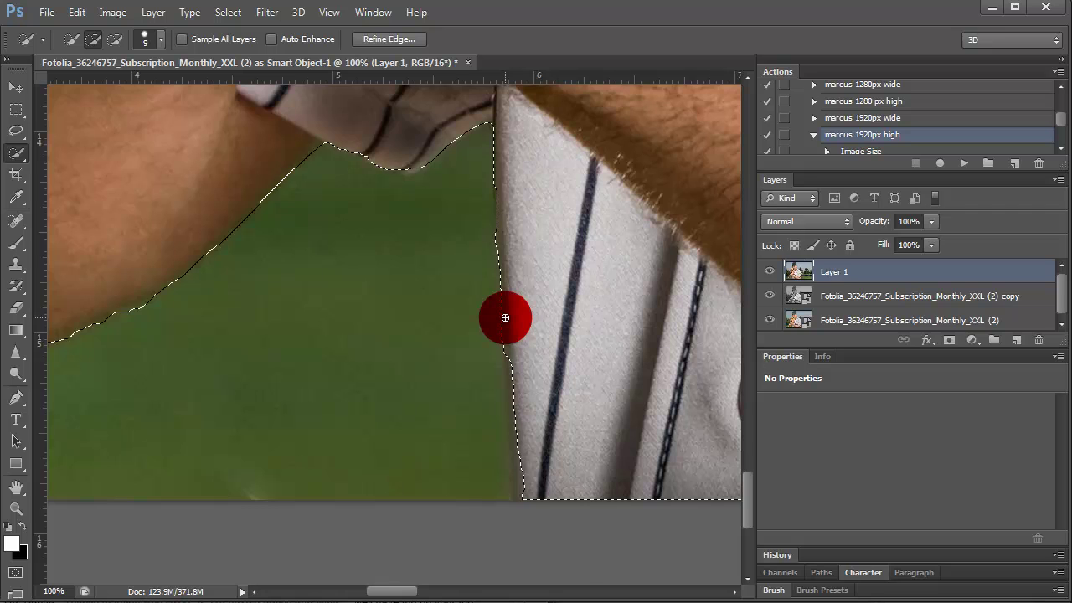
- Straighten the selection along the shirt and shoulder edges
{"action": "left_click_drag", "start_coordinate": [509, 356], "coordinate": [519, 499]}
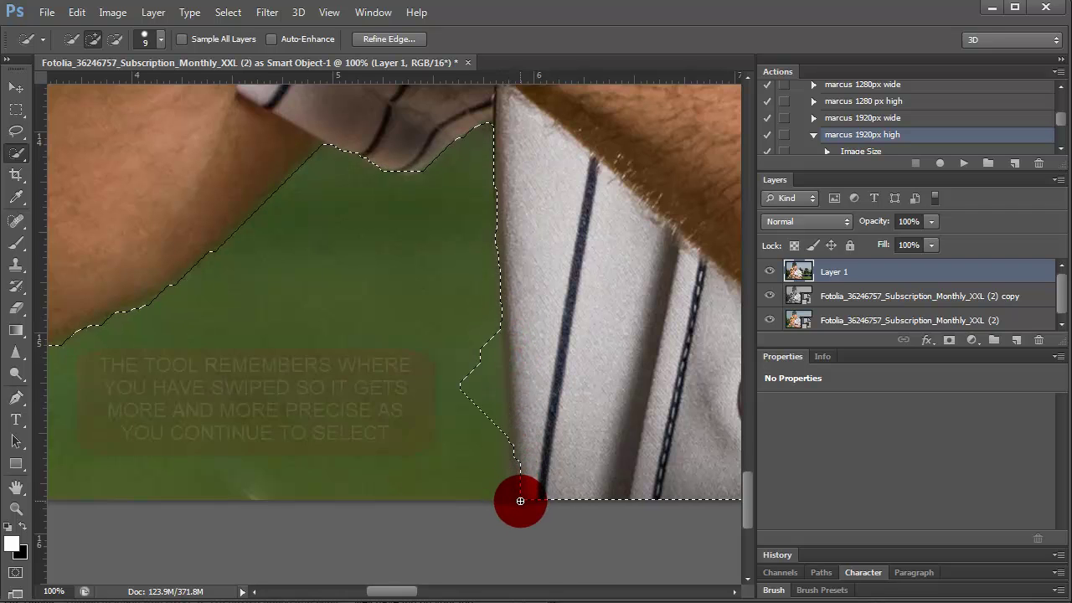
{"action": "left_click", "coordinate": [450, 309]}
{"action": "left_click_drag", "start_coordinate": [451, 310], "coordinate": [451, 589]}
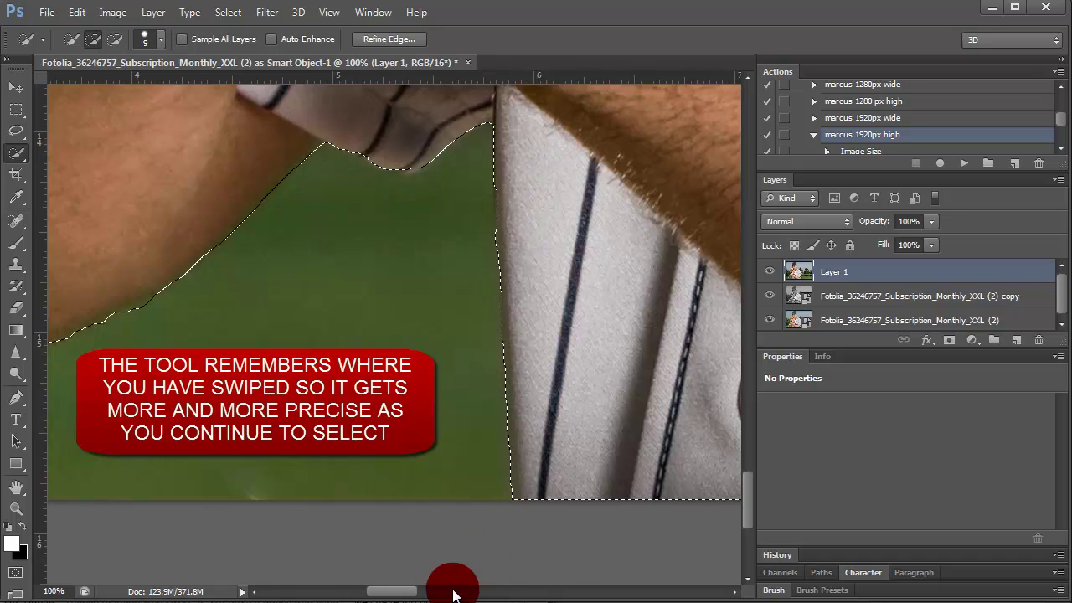
{"action": "left_click_drag", "start_coordinate": [389, 591], "coordinate": [538, 595]}
{"action": "scroll", "coordinate": [574, 187], "scroll_direction": "up", "scroll_amount": 3}
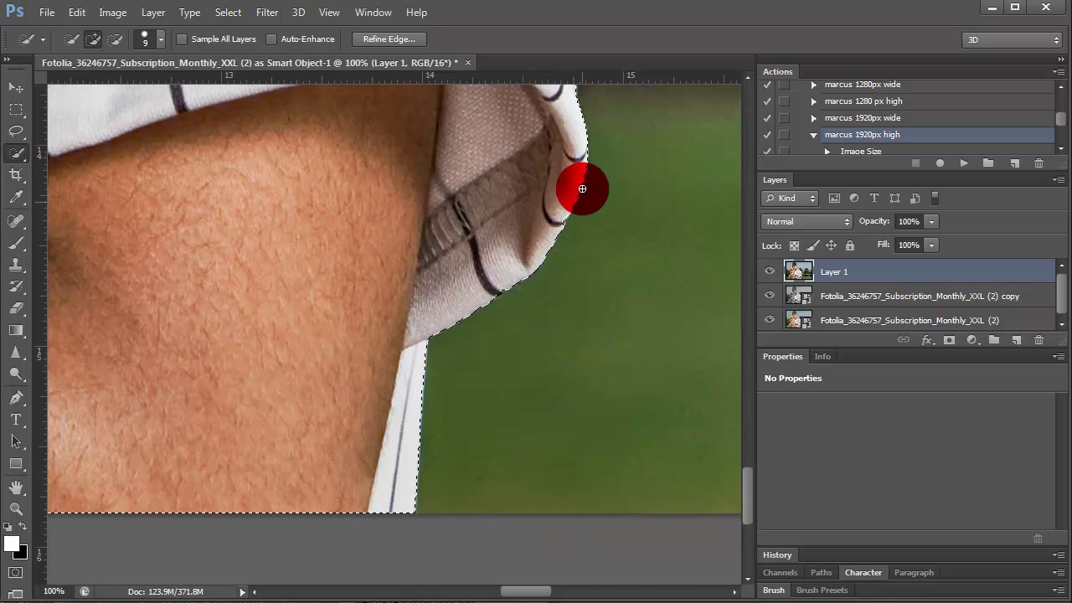
{"action": "scroll", "coordinate": [581, 189], "scroll_direction": "up", "scroll_amount": 3}
{"action": "scroll", "coordinate": [582, 188], "scroll_direction": "up", "scroll_amount": 2}
{"action": "scroll", "coordinate": [582, 188], "scroll_direction": "up", "scroll_amount": 2}
{"action": "scroll", "coordinate": [582, 188], "scroll_direction": "up", "scroll_amount": 1}
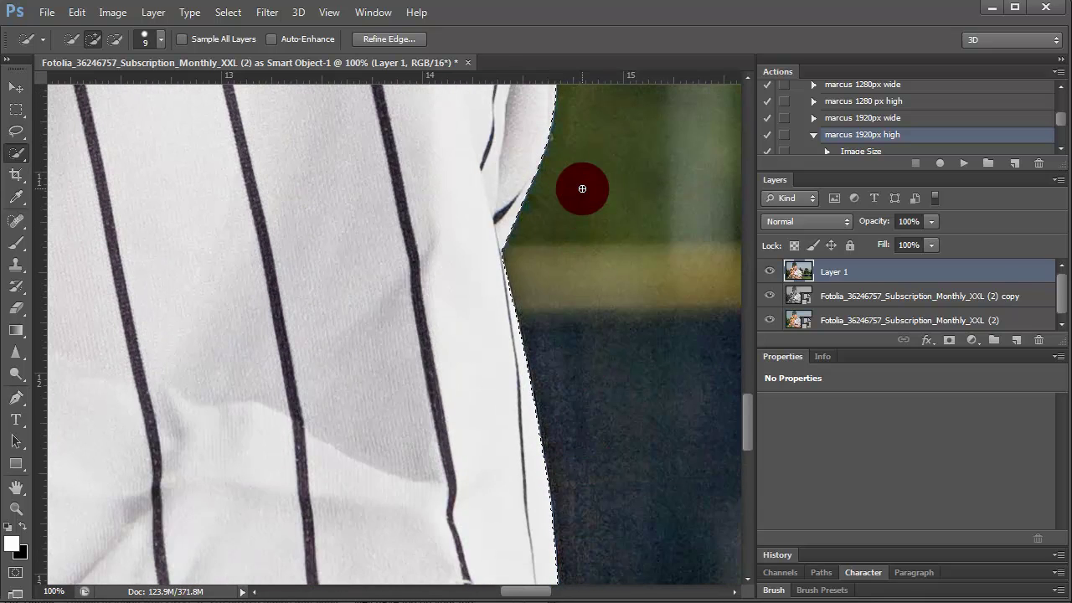
{"action": "scroll", "coordinate": [582, 189], "scroll_direction": "up", "scroll_amount": 2}
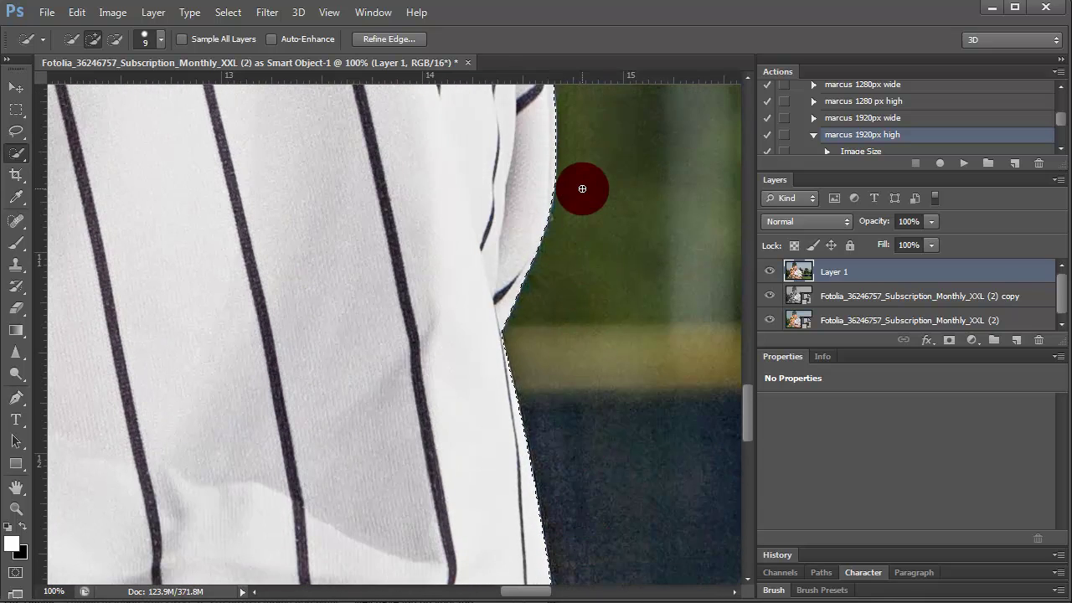
{"action": "scroll", "coordinate": [582, 188], "scroll_direction": "up", "scroll_amount": 1}
{"action": "scroll", "coordinate": [582, 189], "scroll_direction": "up", "scroll_amount": 2}
{"action": "scroll", "coordinate": [502, 218], "scroll_direction": "up", "scroll_amount": 1}
{"action": "scroll", "coordinate": [241, 298], "scroll_direction": "up", "scroll_amount": 5}
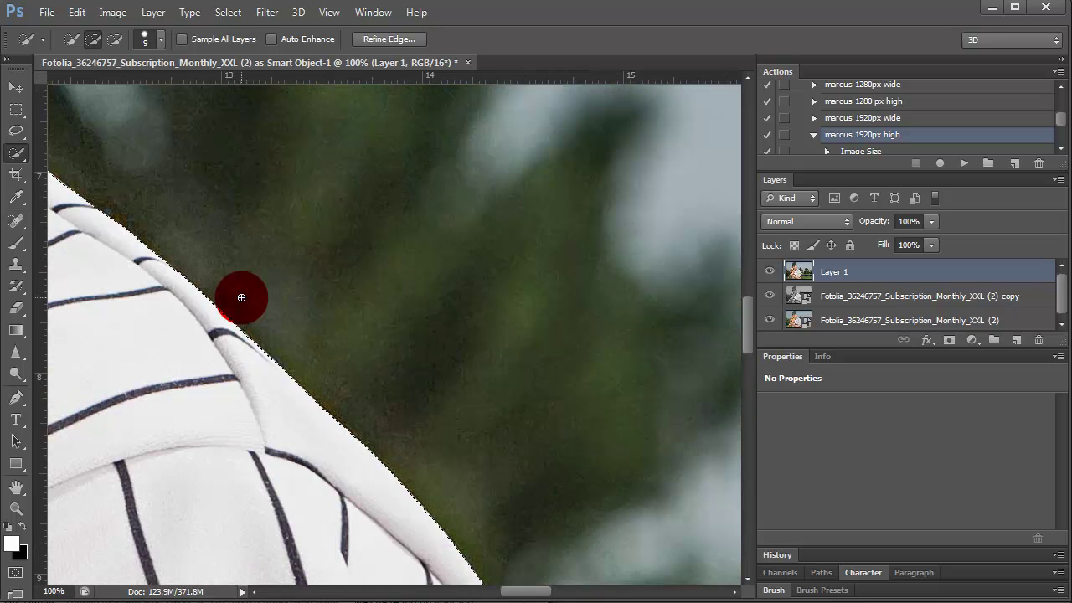
{"action": "left_click_drag", "start_coordinate": [550, 591], "coordinate": [502, 591]}
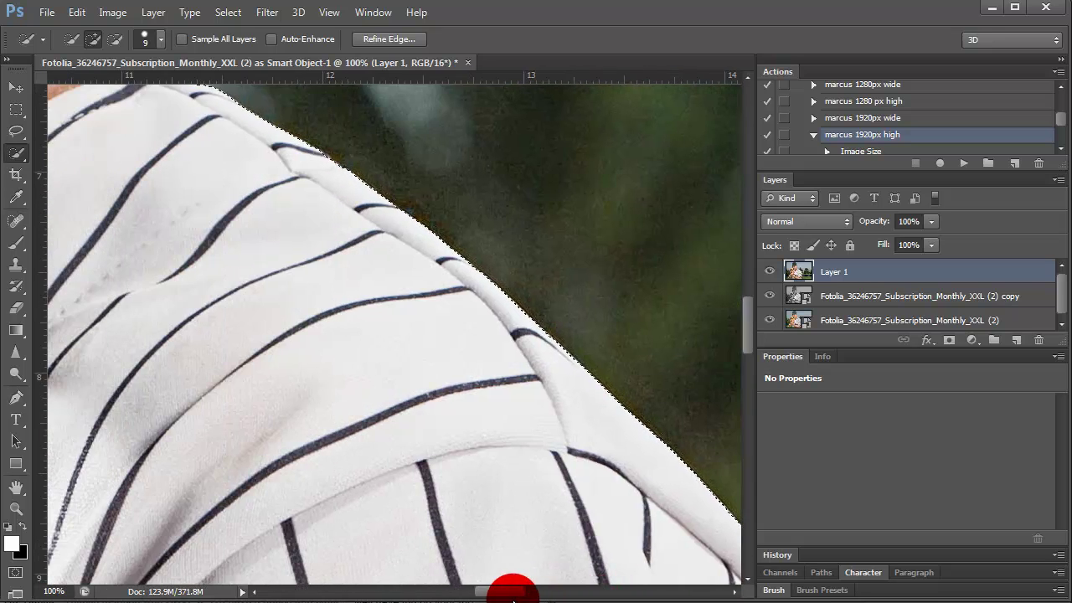
- Fit the selection edge to the pitcher's ear and cap
{"action": "scroll", "coordinate": [454, 390], "scroll_direction": "up", "scroll_amount": 2}
{"action": "scroll", "coordinate": [454, 389], "scroll_direction": "up", "scroll_amount": 3}
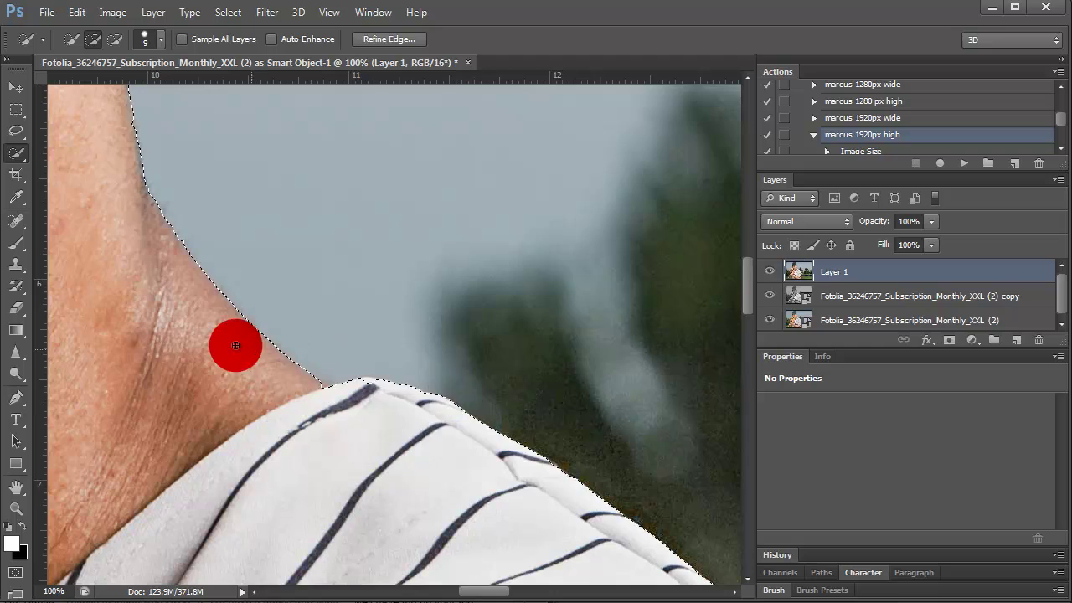
{"action": "scroll", "coordinate": [223, 346], "scroll_direction": "up", "scroll_amount": 6}
{"action": "scroll", "coordinate": [227, 344], "scroll_direction": "up", "scroll_amount": 2}
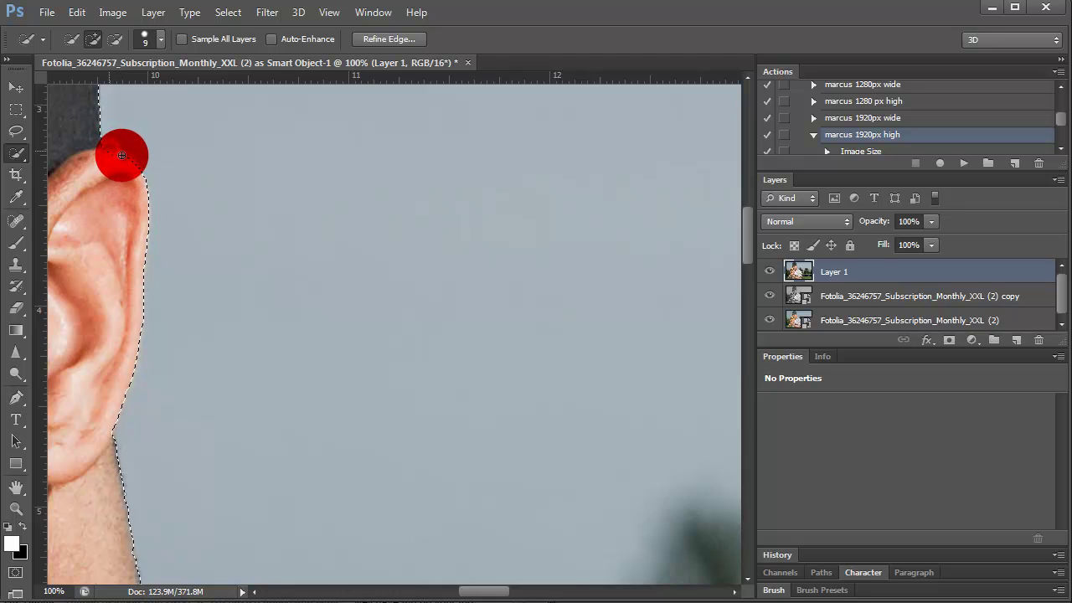
{"action": "scroll", "coordinate": [89, 377], "scroll_direction": "up", "scroll_amount": 4}
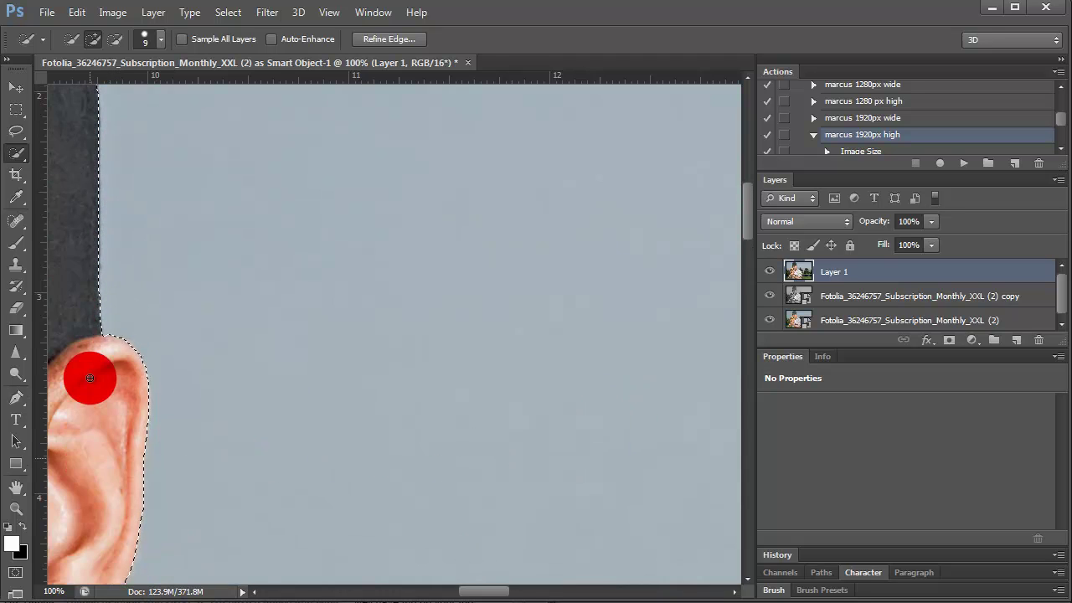
{"action": "scroll", "coordinate": [90, 378], "scroll_direction": "up", "scroll_amount": 3}
{"action": "scroll", "coordinate": [89, 378], "scroll_direction": "up", "scroll_amount": 2}
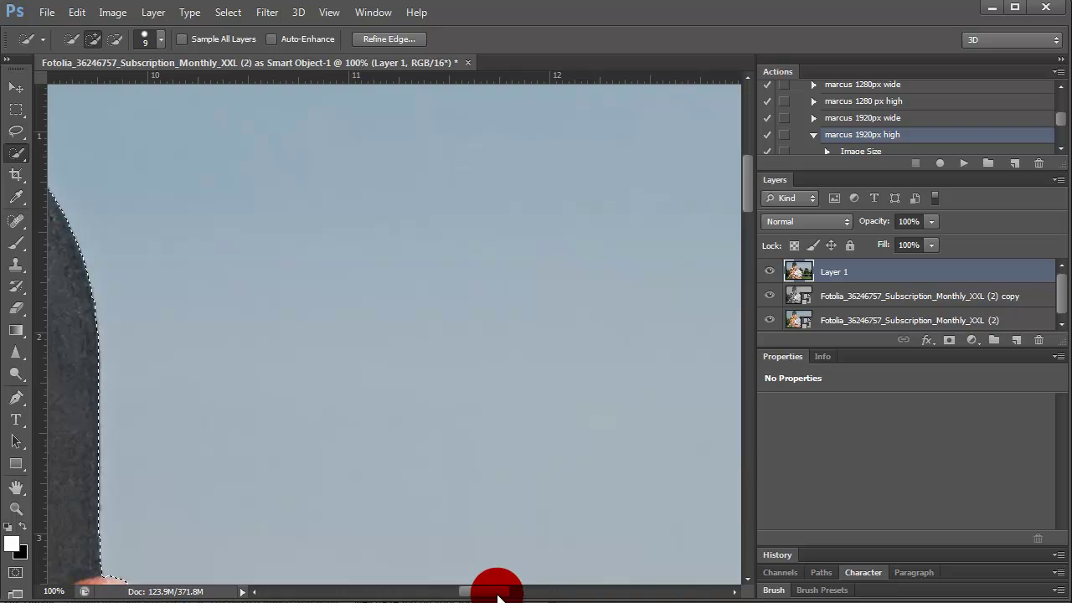
{"action": "left_click_drag", "start_coordinate": [496, 592], "coordinate": [408, 591]}
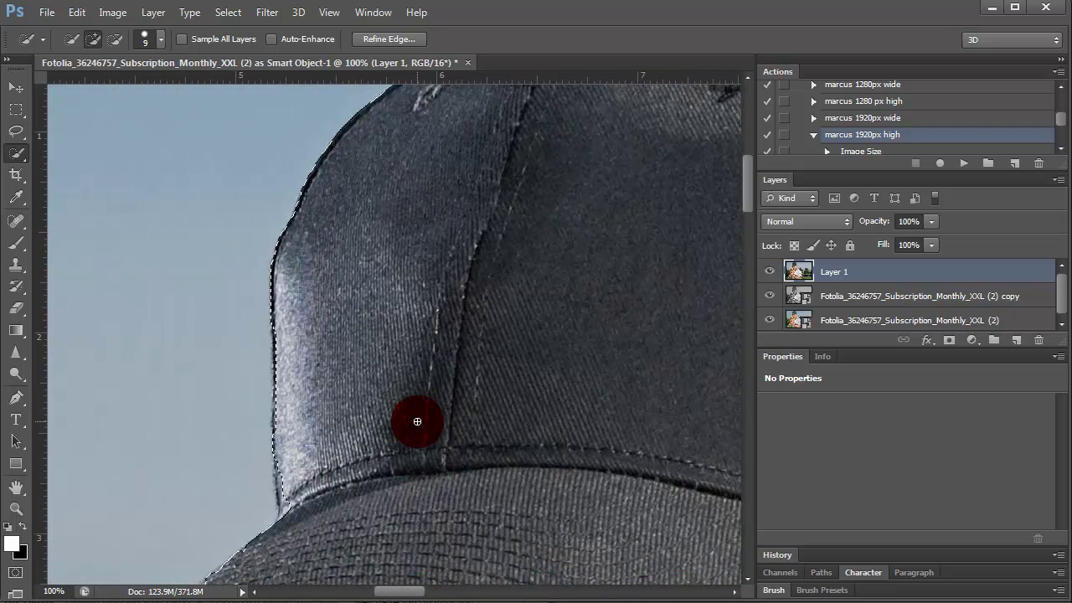
{"action": "mouse_move", "coordinate": [417, 421]}
{"action": "left_mouse_down"}
{"action": "mouse_move", "coordinate": [284, 522]}
{"action": "mouse_move", "coordinate": [518, 505]}
{"action": "left_mouse_up"}
- Zoom back out and fit the whole photo on screen
{"action": "scroll", "coordinate": [490, 502], "scroll_direction": "down", "scroll_amount": 3}
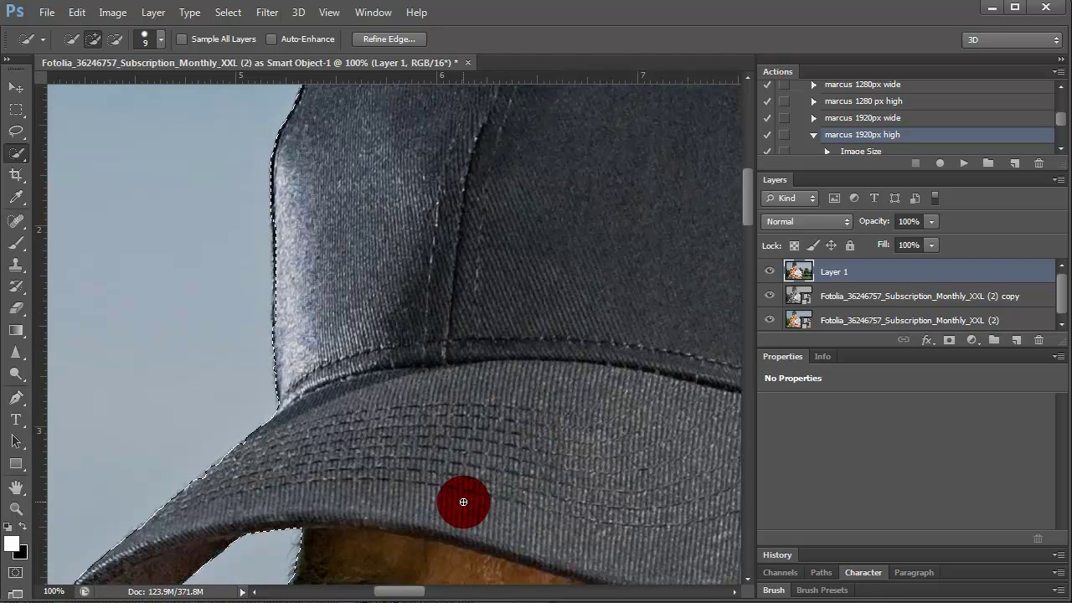
{"action": "scroll", "coordinate": [462, 499], "scroll_direction": "down", "scroll_amount": 3}
{"action": "scroll", "coordinate": [462, 500], "scroll_direction": "down", "scroll_amount": 3}
{"action": "scroll", "coordinate": [463, 502], "scroll_direction": "down", "scroll_amount": 3}
{"action": "scroll", "coordinate": [463, 501], "scroll_direction": "down", "scroll_amount": 2}
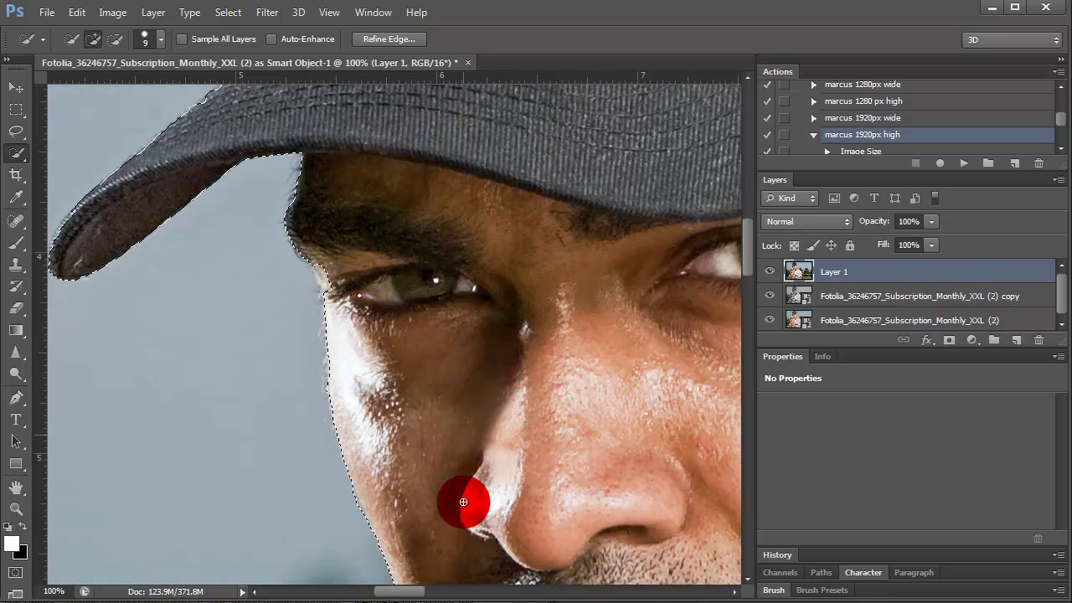
{"action": "scroll", "coordinate": [463, 502], "scroll_direction": "down", "scroll_amount": 1}
{"action": "scroll", "coordinate": [463, 502], "scroll_direction": "down", "scroll_amount": 2}
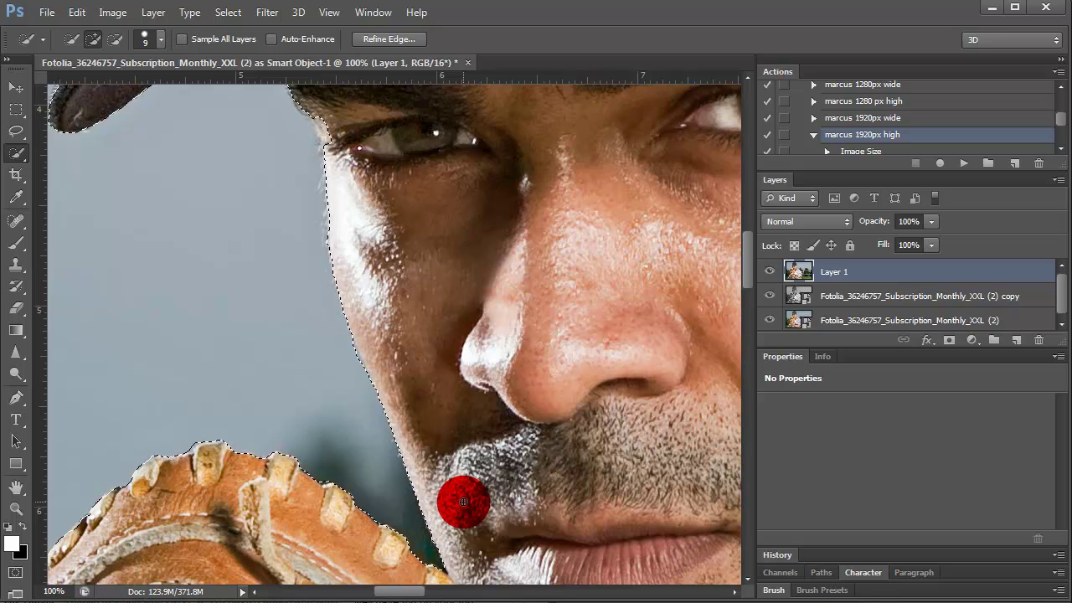
{"action": "scroll", "coordinate": [463, 502], "scroll_direction": "down", "scroll_amount": 3}
{"action": "scroll", "coordinate": [463, 502], "scroll_direction": "down", "scroll_amount": 3}
{"action": "scroll", "coordinate": [463, 502], "scroll_direction": "down", "scroll_amount": 1}
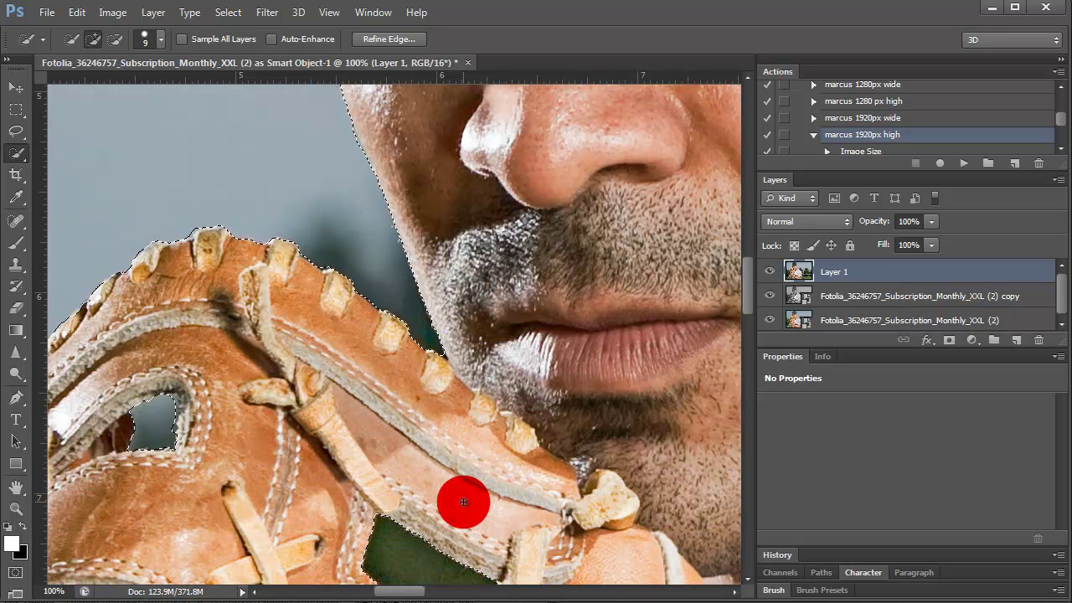
{"action": "scroll", "coordinate": [463, 501], "scroll_direction": "down", "scroll_amount": 2}
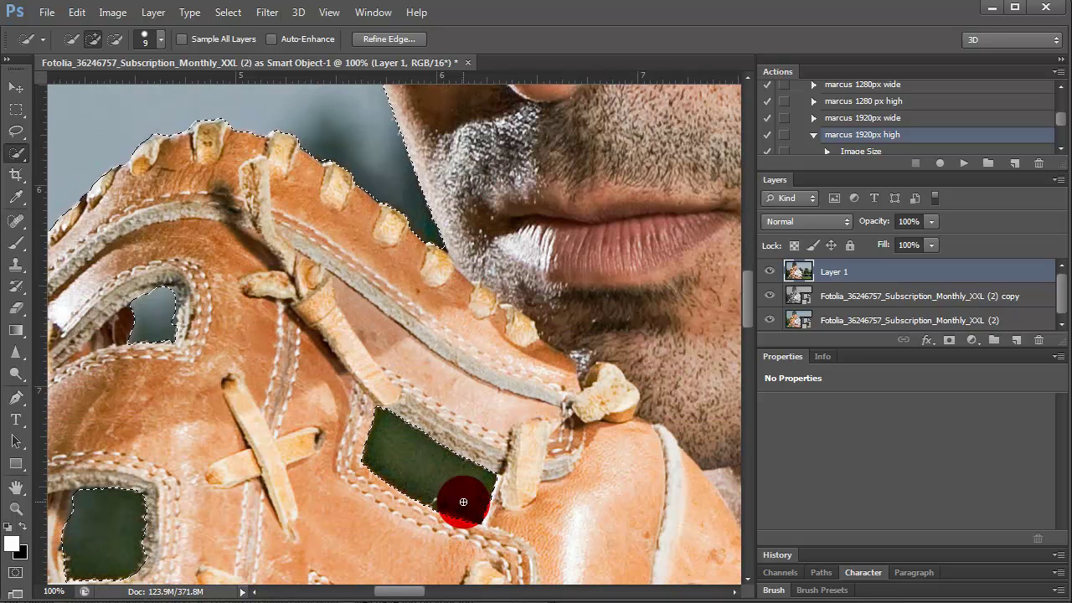
{"action": "left_click", "coordinate": [329, 11]}
{"action": "left_click", "coordinate": [343, 165]}
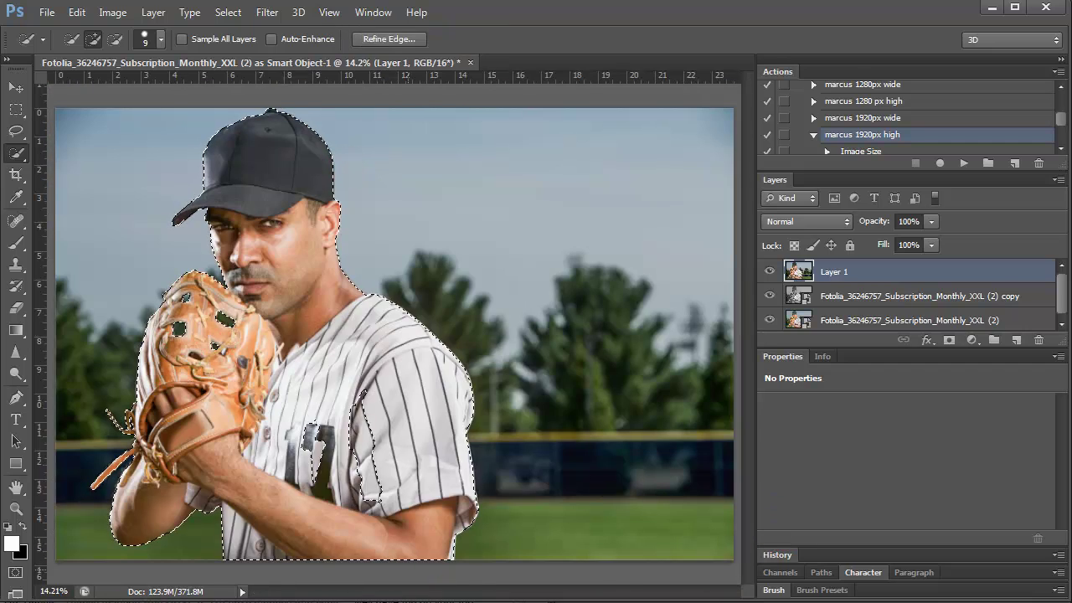
- Add the jersey number area to the selection, then bring up Refine Edge with Ctrl+Alt+R
{"action": "mouse_move", "coordinate": [371, 435]}
{"action": "left_mouse_down"}
{"action": "mouse_move", "coordinate": [359, 402]}
{"action": "mouse_move", "coordinate": [379, 500]}
{"action": "mouse_move", "coordinate": [293, 430]}
{"action": "mouse_move", "coordinate": [340, 430]}
{"action": "mouse_move", "coordinate": [289, 438]}
{"action": "left_mouse_up"}
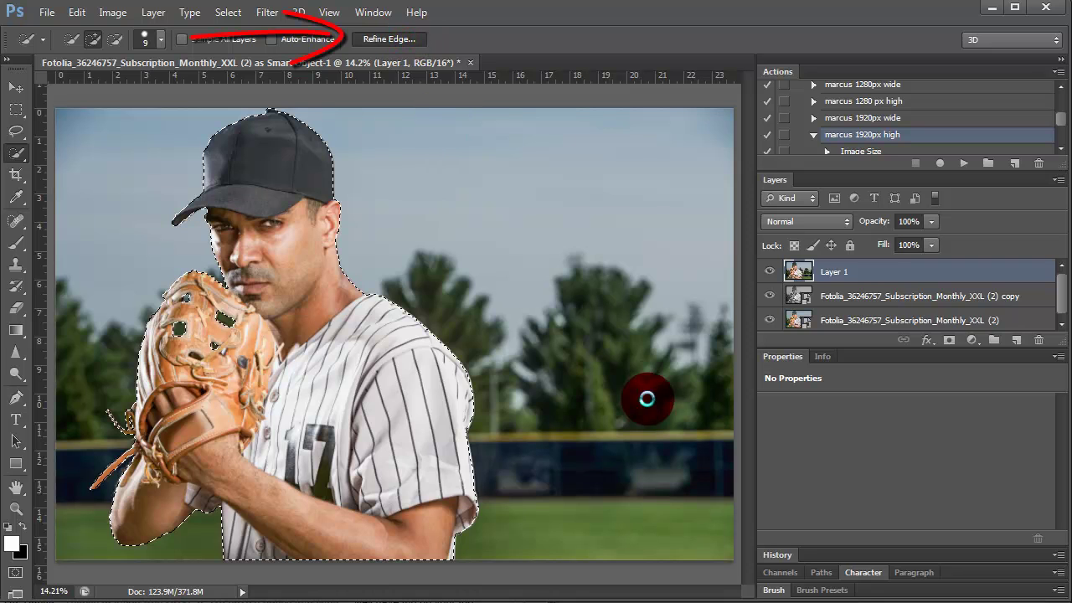
{"action": "key", "text": "ctrl+alt+r"}
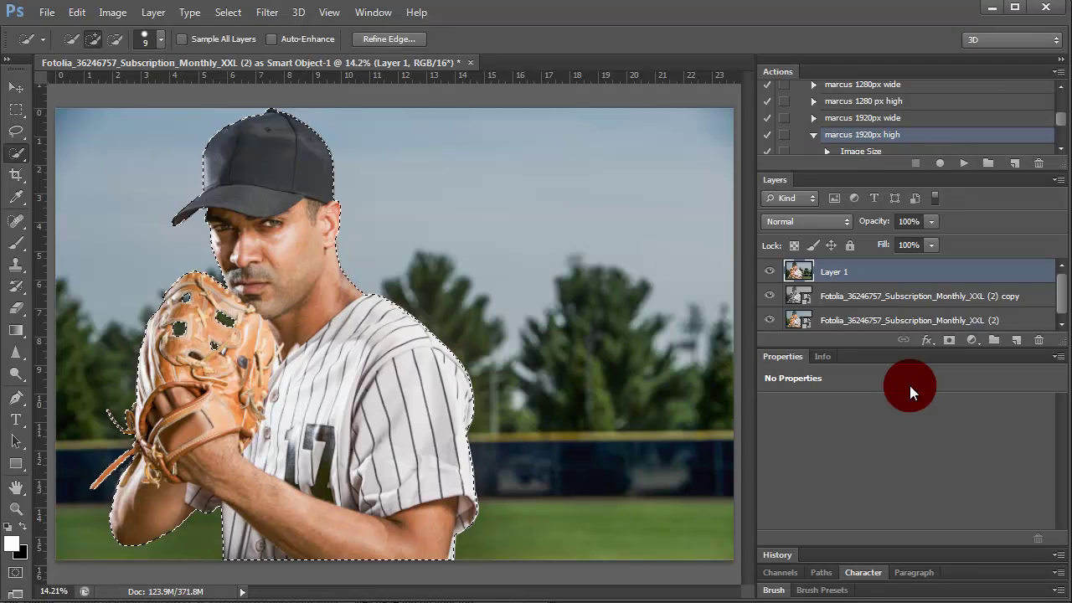
- Hide the original photo layers, mask Layer 1 to the pitcher, and add a layer beneath
{"action": "left_click", "coordinate": [768, 296]}
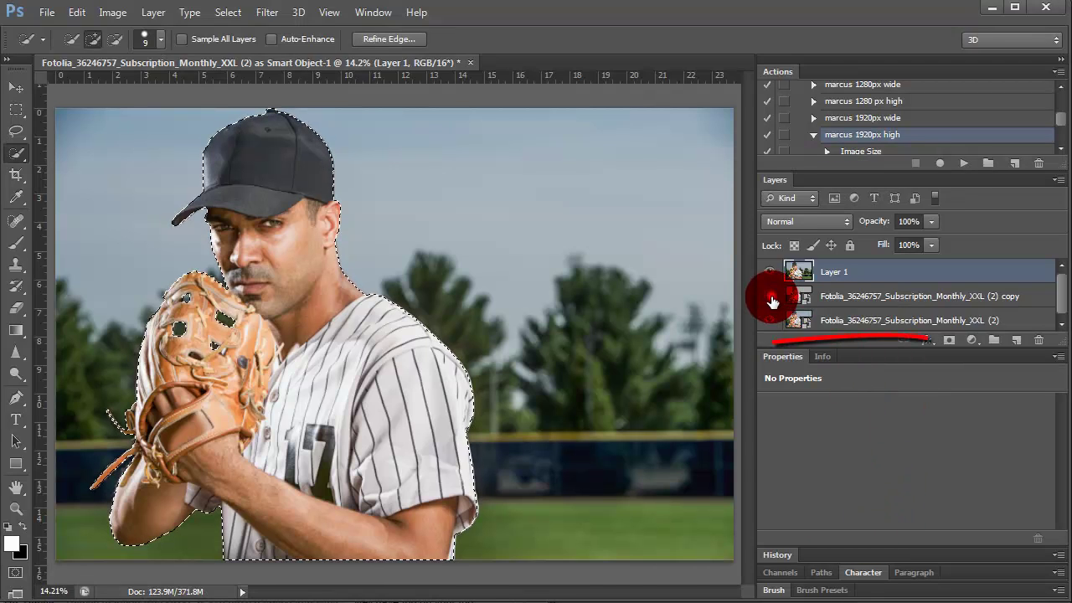
{"action": "left_click", "coordinate": [768, 319]}
{"action": "left_click", "coordinate": [949, 345]}
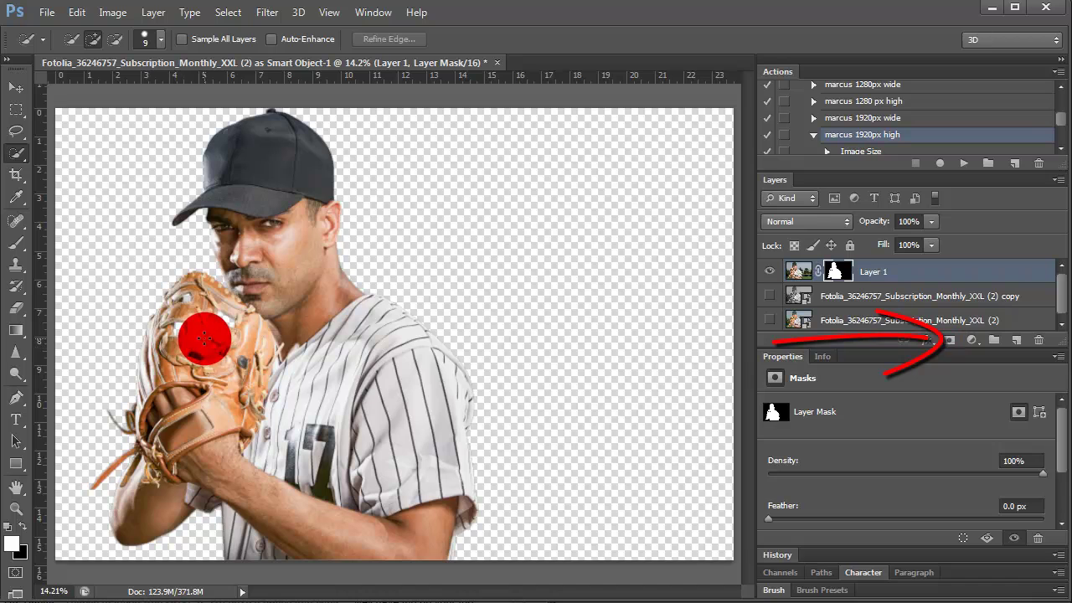
{"action": "left_click", "coordinate": [938, 336]}
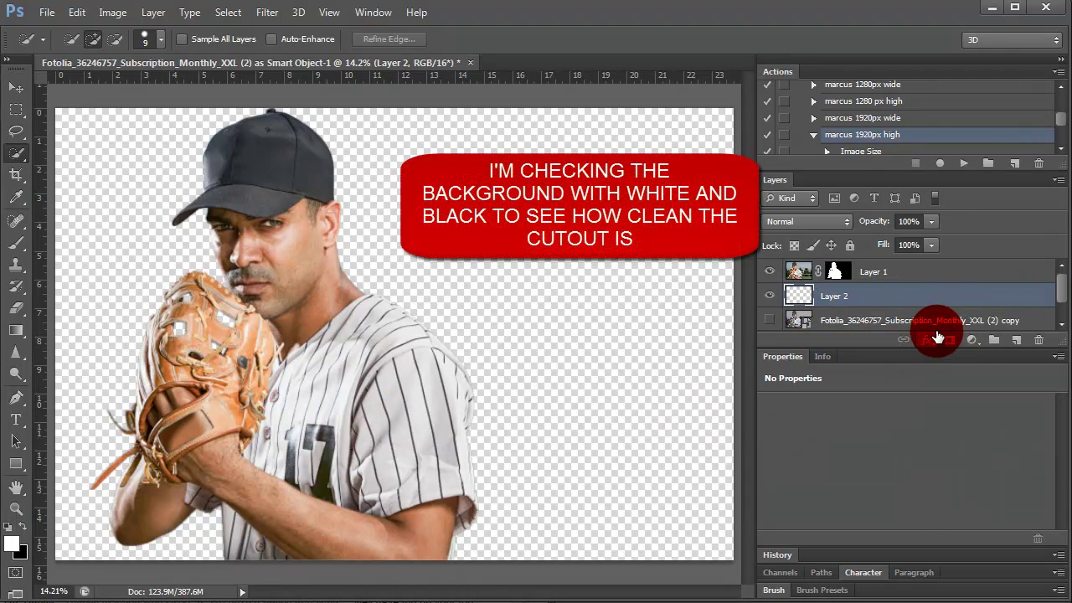
- Fill the backdrop layer black, test white, then return it to black
{"action": "key", "text": "ctrl+BackSpace"}
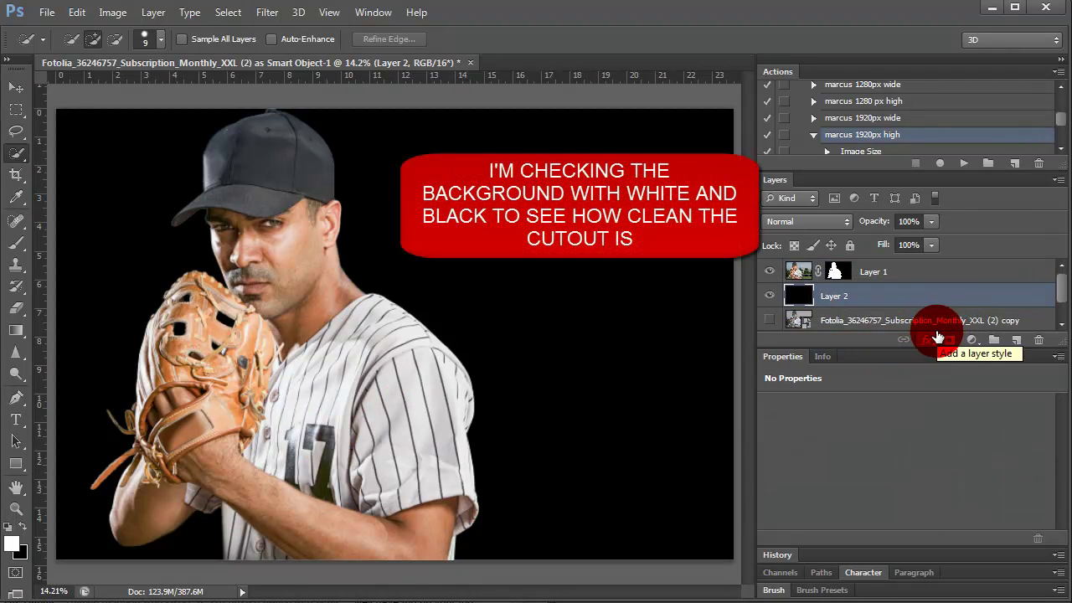
{"action": "key", "text": "alt+BackSpace"}
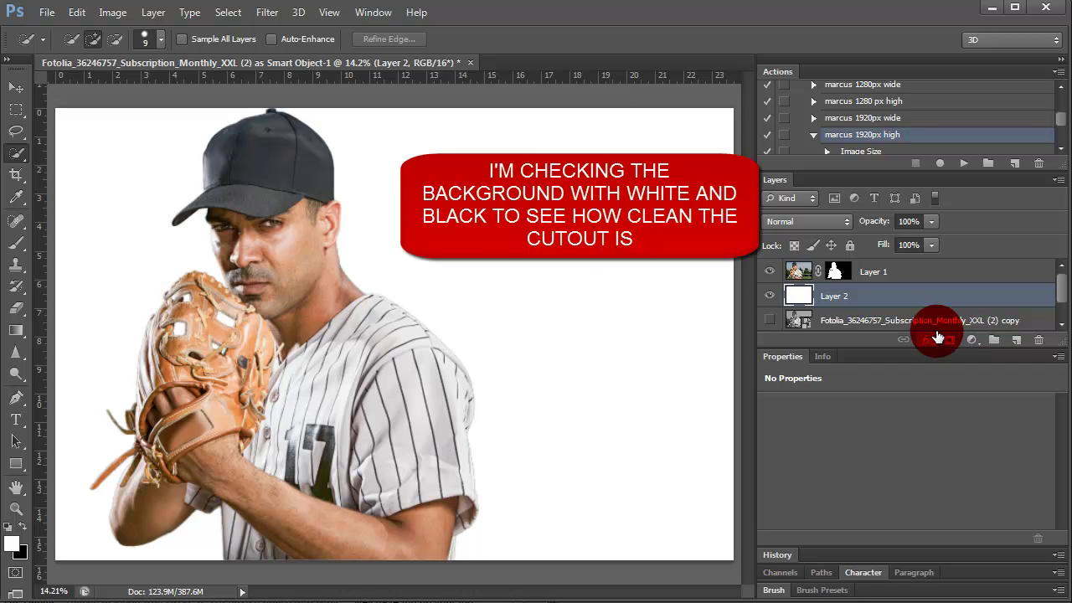
{"action": "key", "text": "ctrl+BackSpace"}
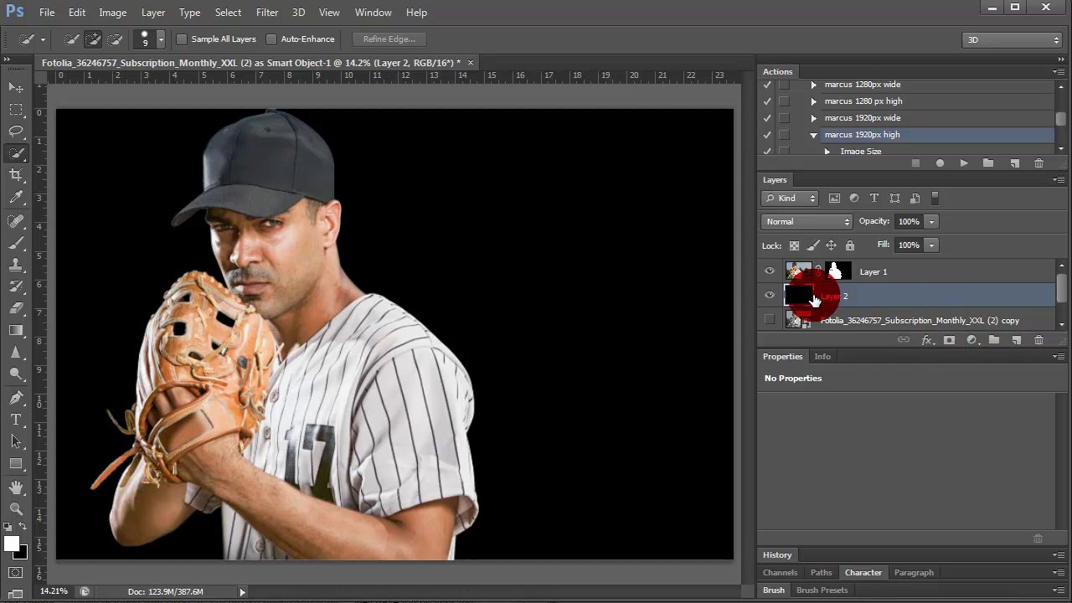
{"action": "left_click", "coordinate": [905, 273]}
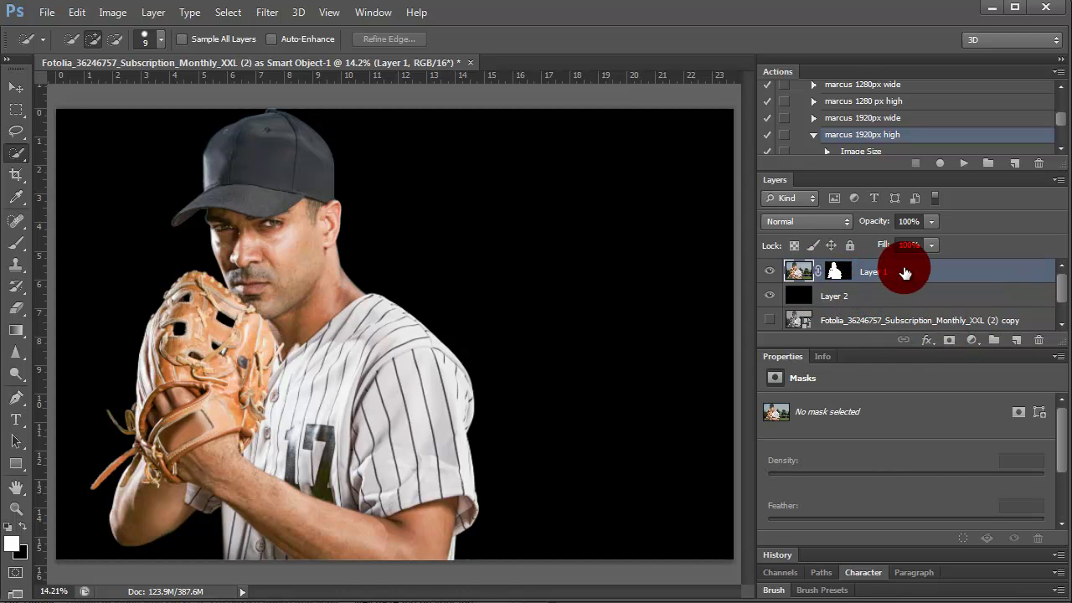
- Duplicate Layer 1, hide the original, and give the copy's mask a 3-pixel Gaussian Blur
{"action": "key", "text": "ctrl+j"}
{"action": "left_click", "coordinate": [765, 296]}
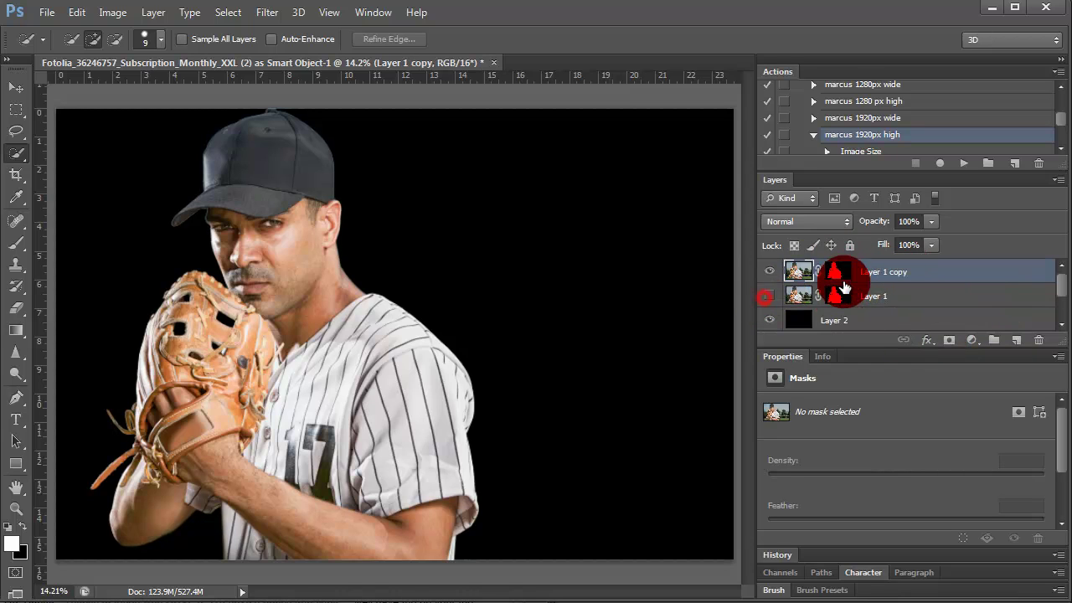
{"action": "left_click", "coordinate": [844, 277]}
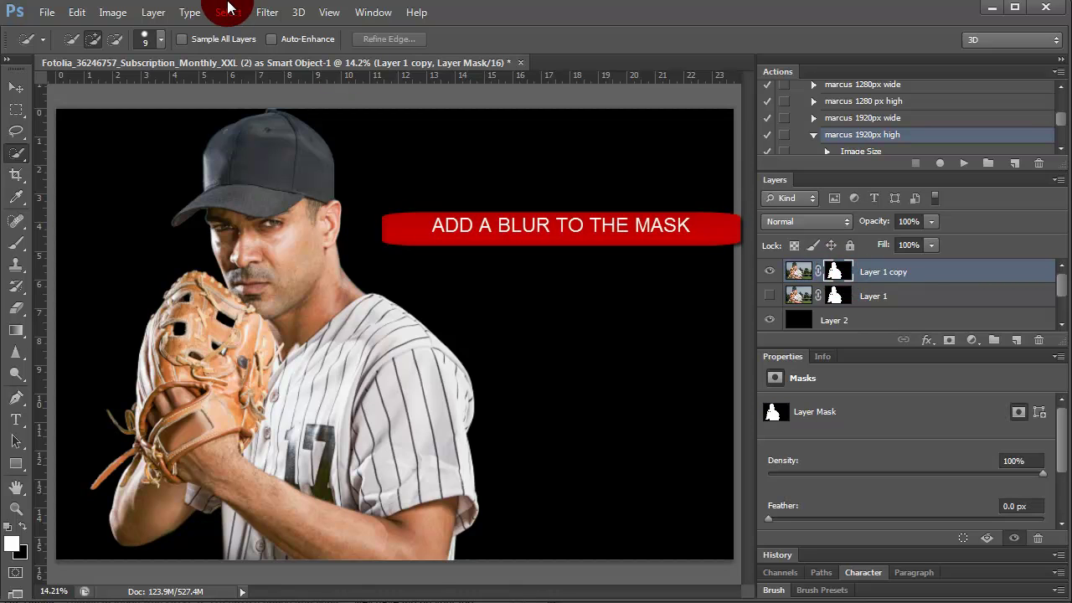
{"action": "left_click", "coordinate": [267, 13]}
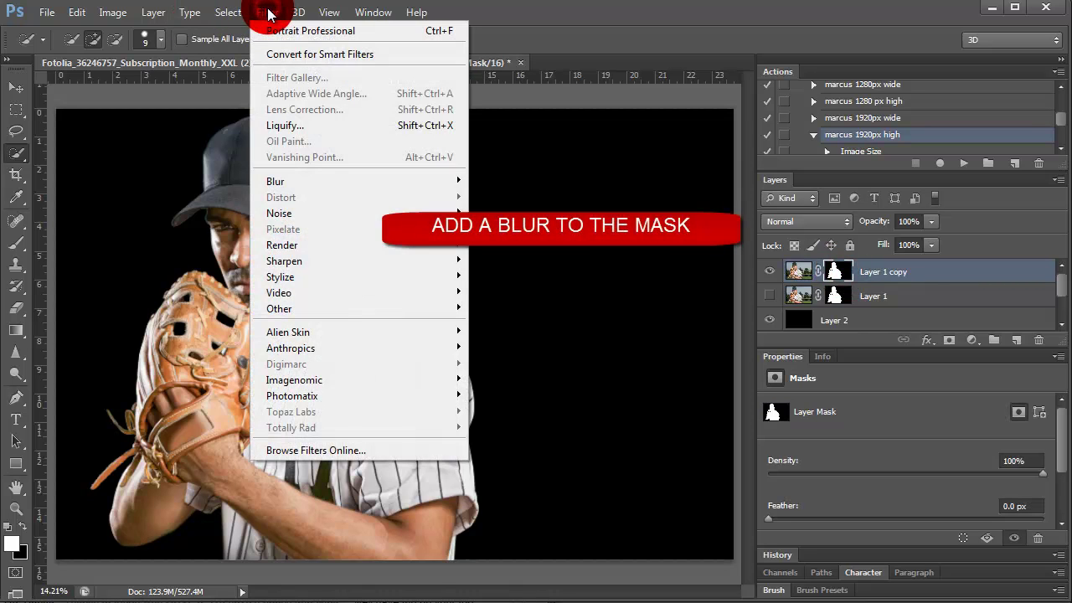
{"action": "mouse_move", "coordinate": [277, 180]}
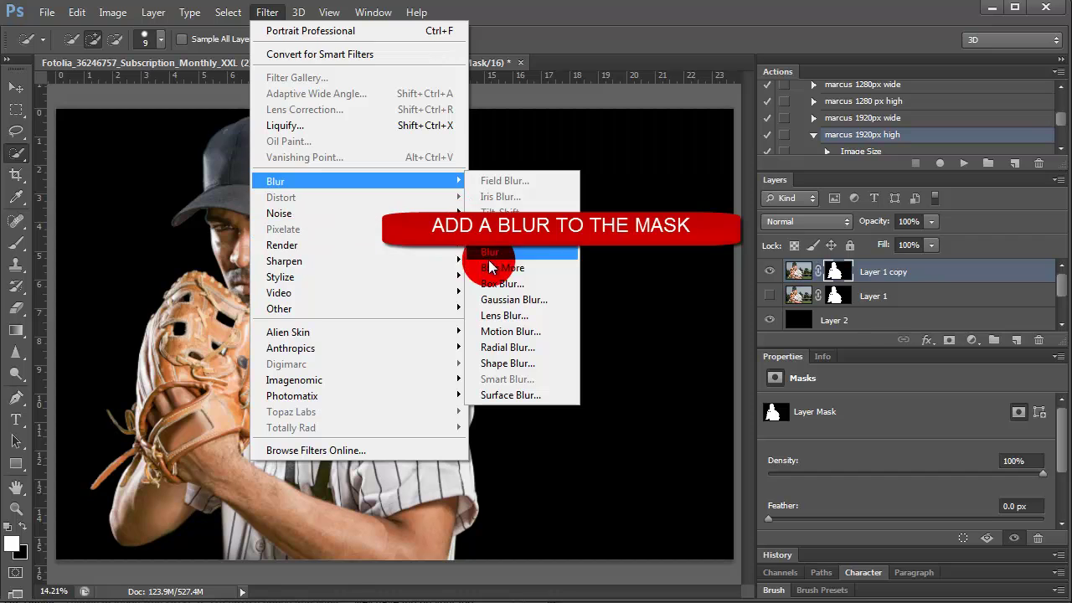
{"action": "left_click", "coordinate": [493, 299]}
{"action": "type", "text": "3"}
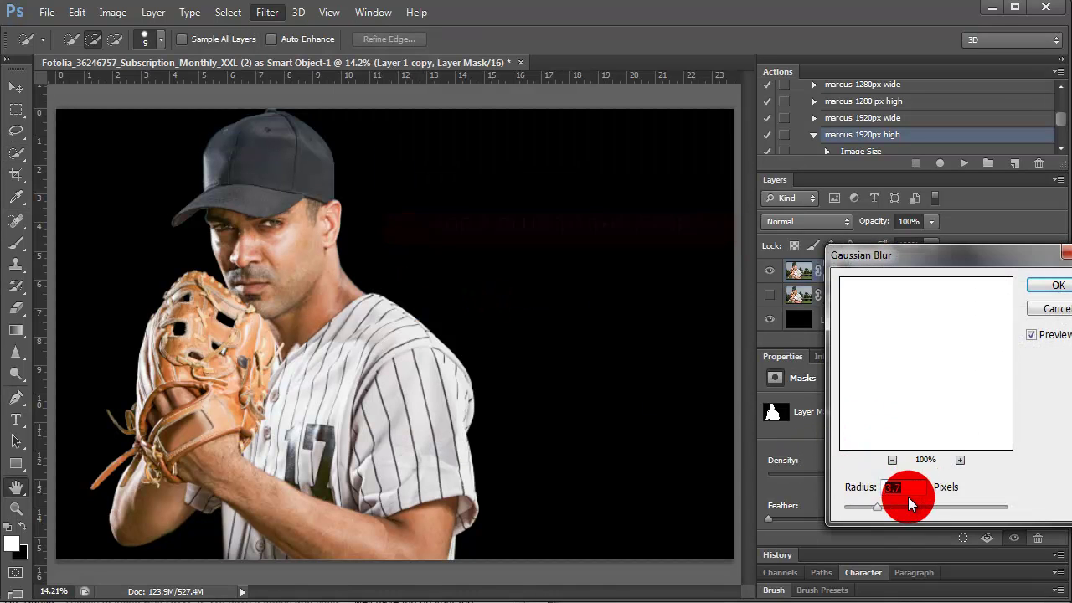
{"action": "left_click", "coordinate": [1036, 285]}
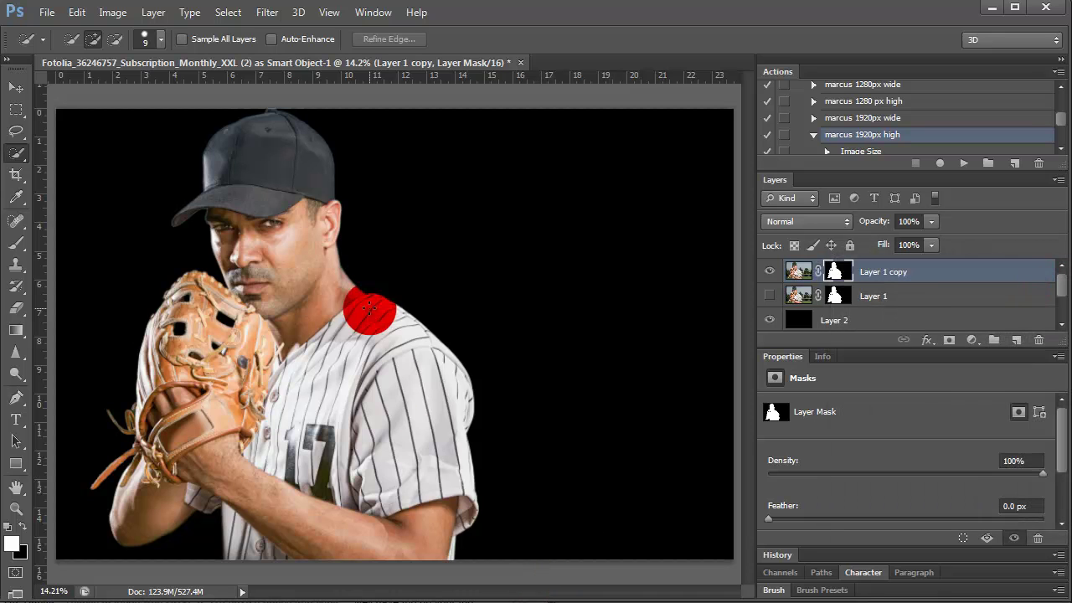
{"action": "left_click", "coordinate": [14, 506]}
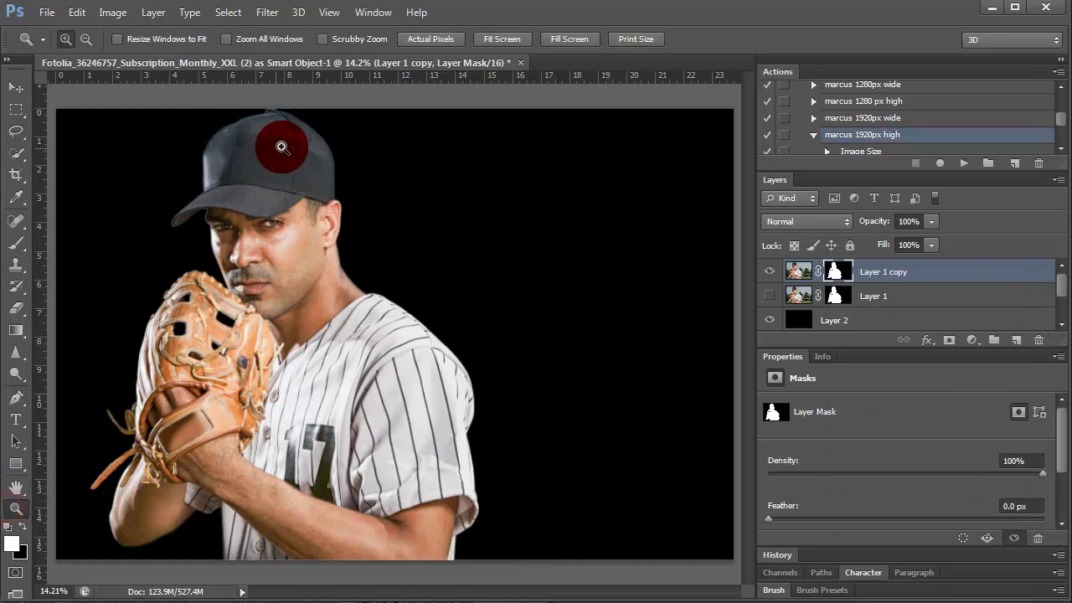
- Zoom into the cap edge and choke the copy's mask with Levels black input 78
{"action": "left_click_drag", "start_coordinate": [276, 133], "coordinate": [337, 196]}
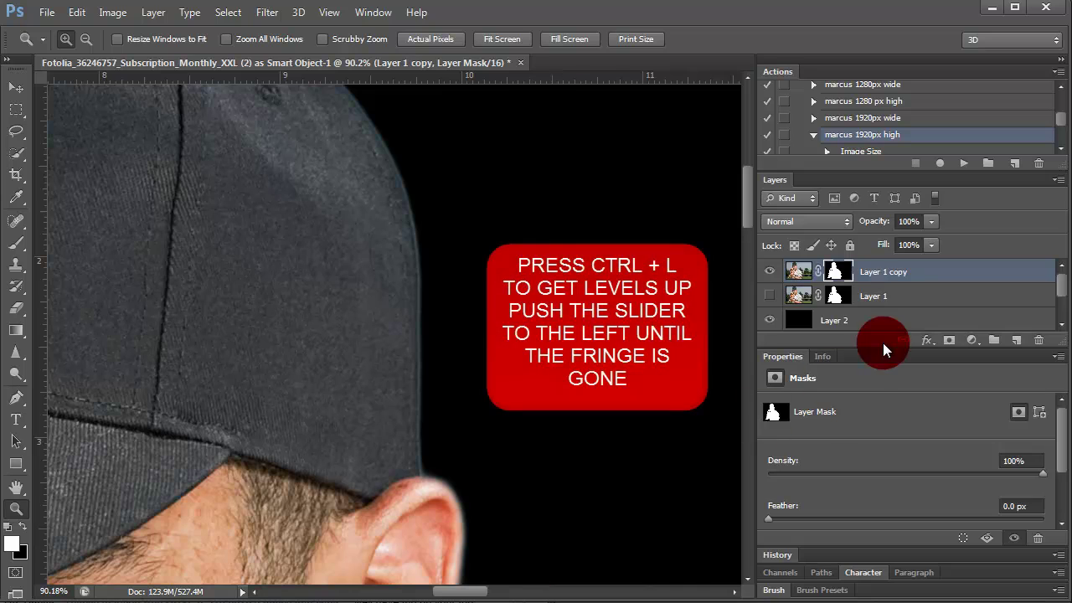
{"action": "left_click", "coordinate": [835, 271]}
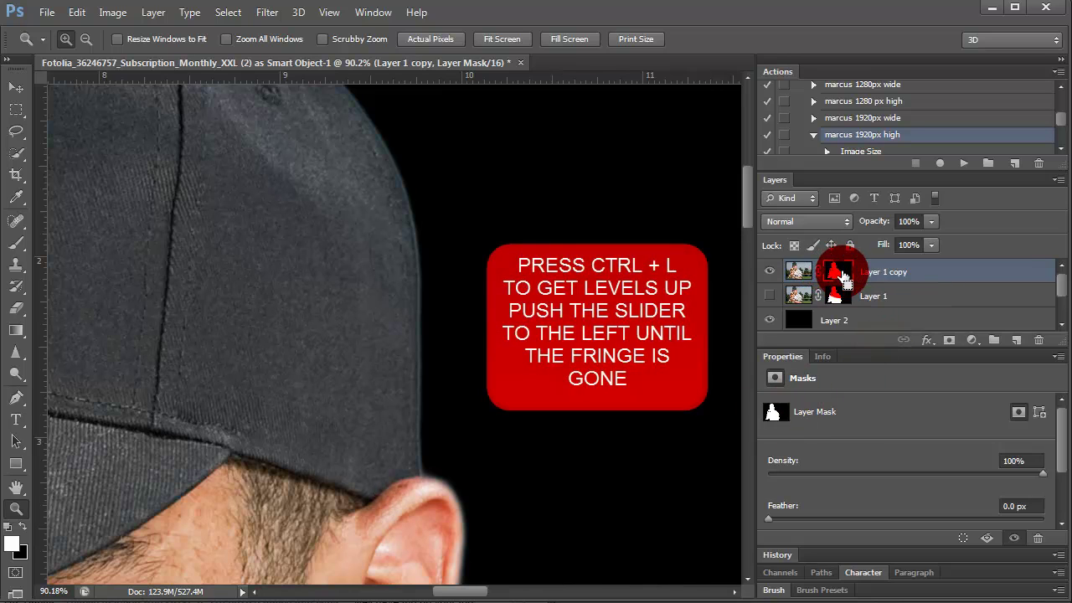
{"action": "key", "text": "ctrl+l"}
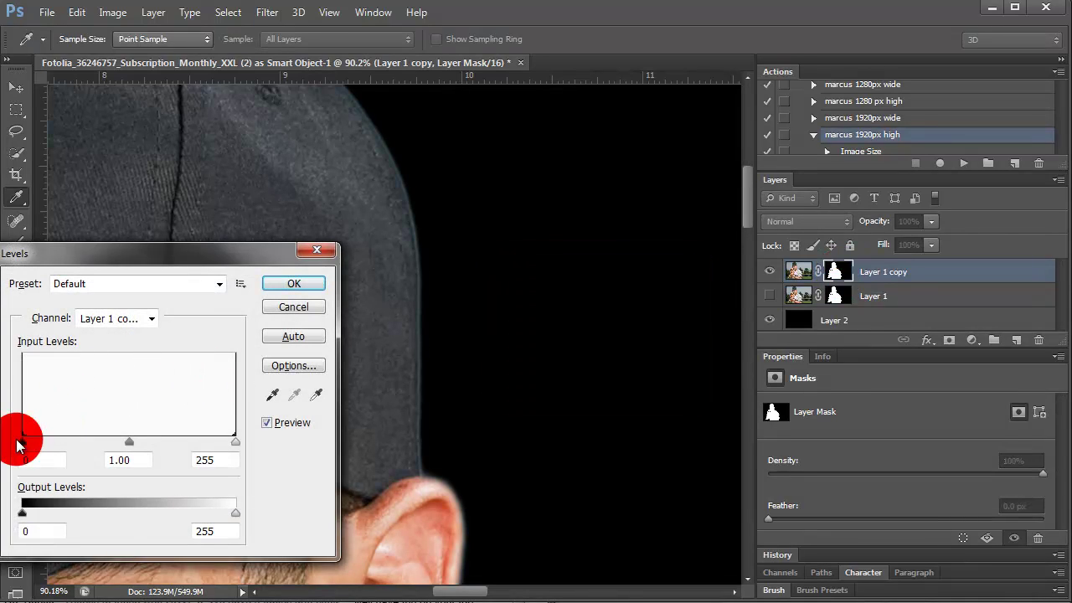
{"action": "left_click_drag", "start_coordinate": [34, 441], "coordinate": [87, 435]}
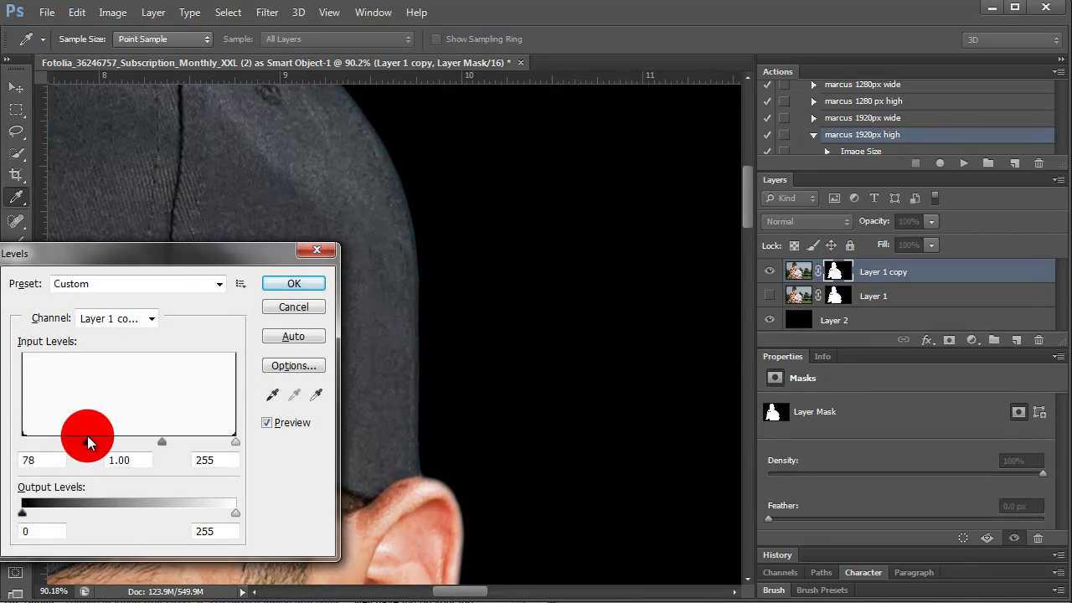
{"action": "left_click", "coordinate": [294, 283]}
{"action": "key", "text": "z"}
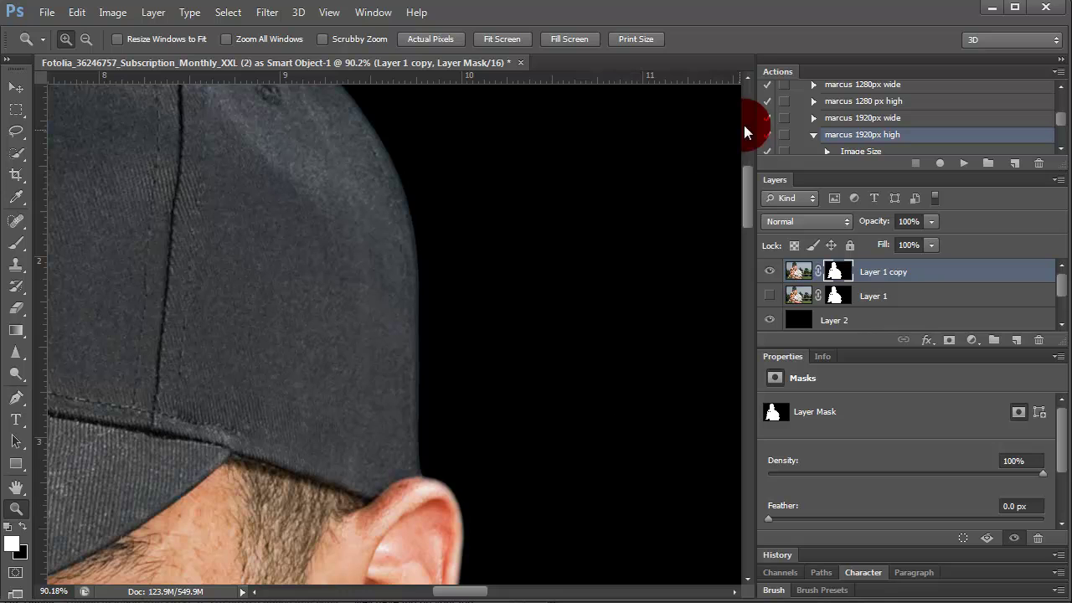
{"action": "left_click", "coordinate": [335, 11]}
- Fit the image on screen and close the Smart Object contents document
{"action": "left_click", "coordinate": [332, 167]}
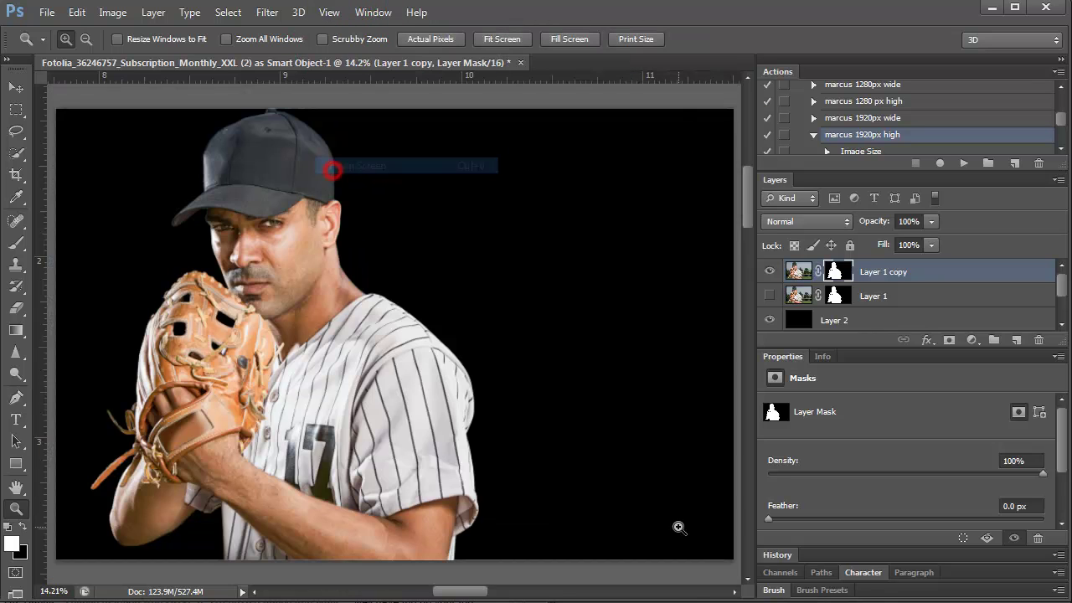
{"action": "left_click", "coordinate": [320, 424]}
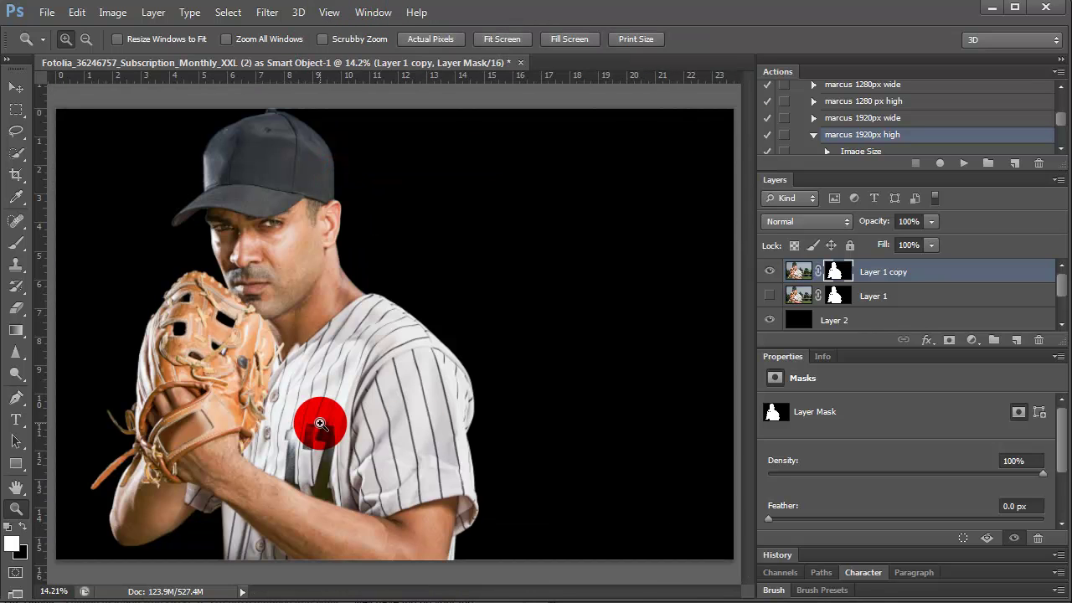
{"action": "key", "text": "ctrl+w"}
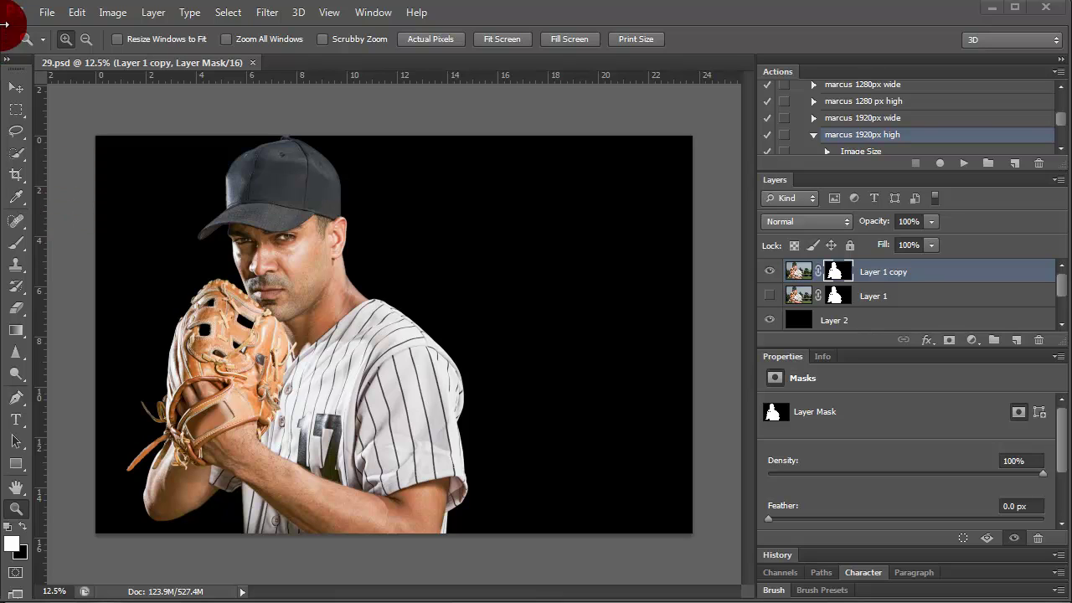
- Save the composite as 29.psd in the gallery folder, replacing the existing file
{"action": "left_click", "coordinate": [47, 12]}
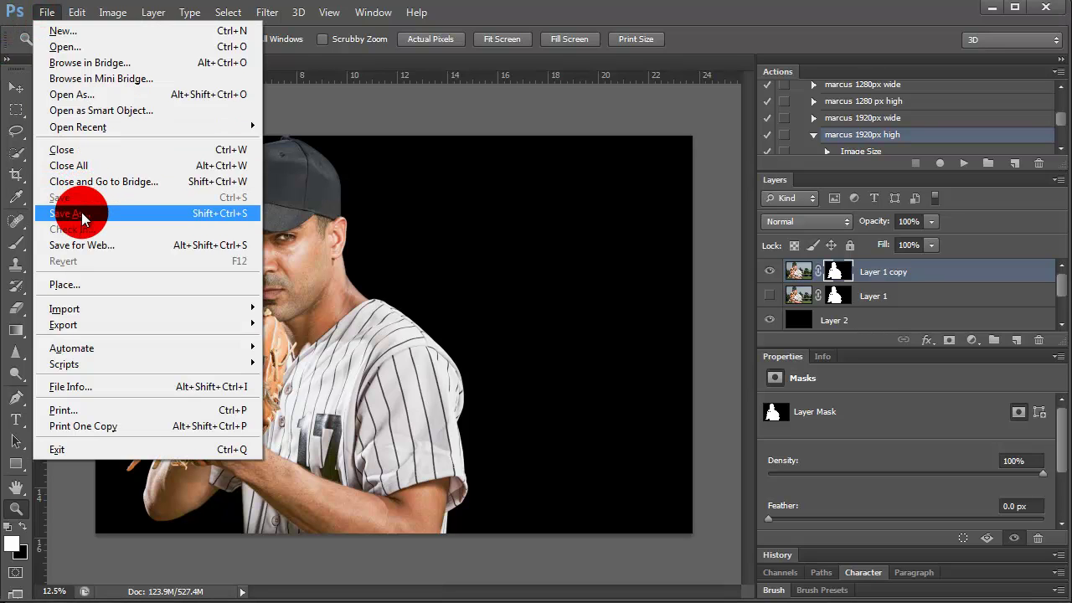
{"action": "left_click", "coordinate": [81, 216]}
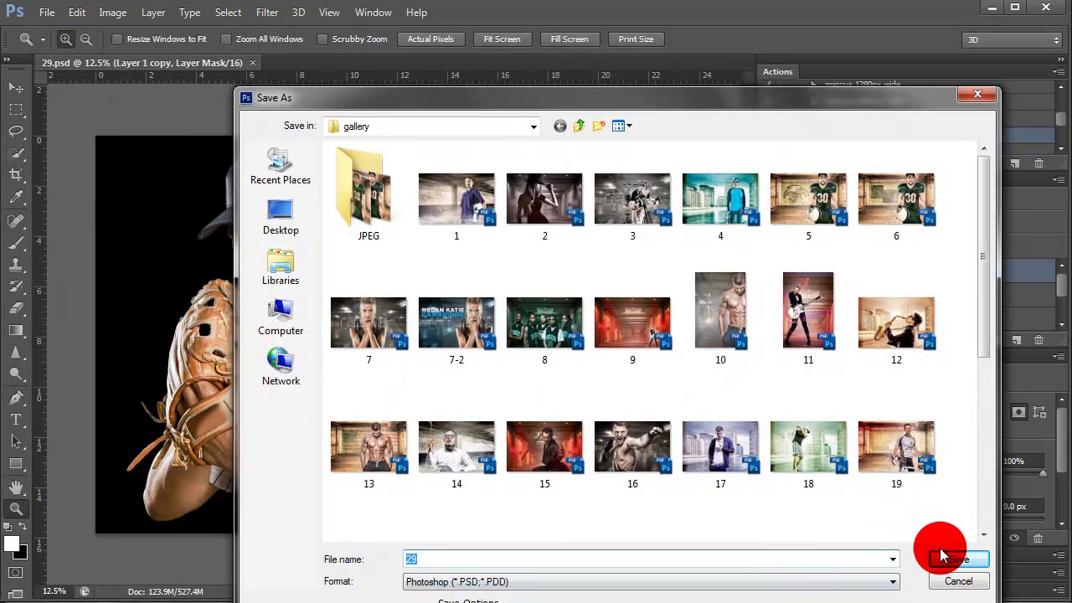
{"action": "left_click", "coordinate": [955, 559]}
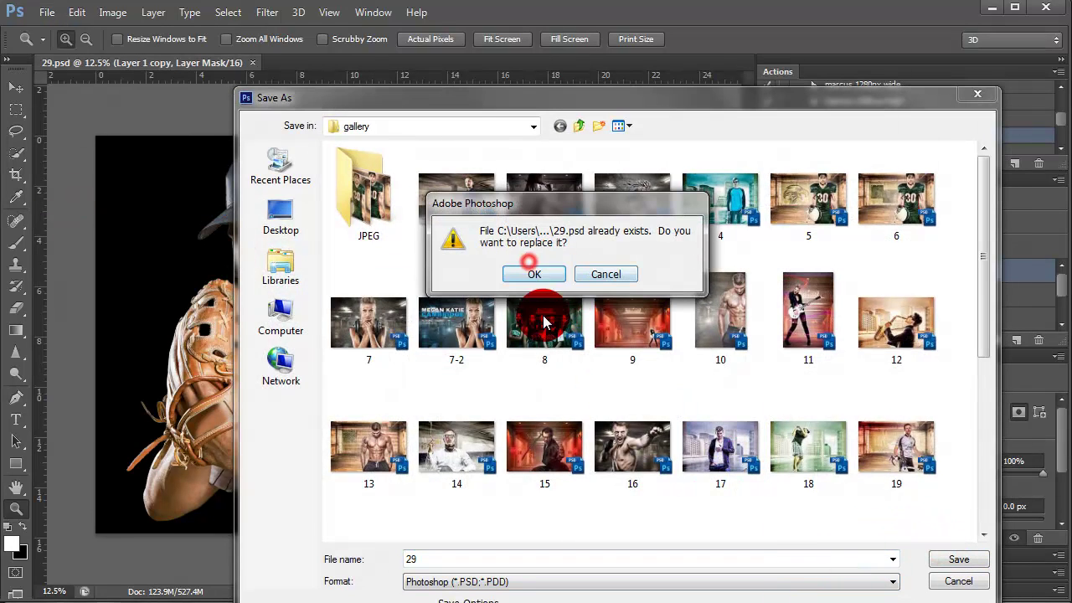
{"action": "left_click", "coordinate": [527, 270]}
{"action": "left_click", "coordinate": [644, 205]}
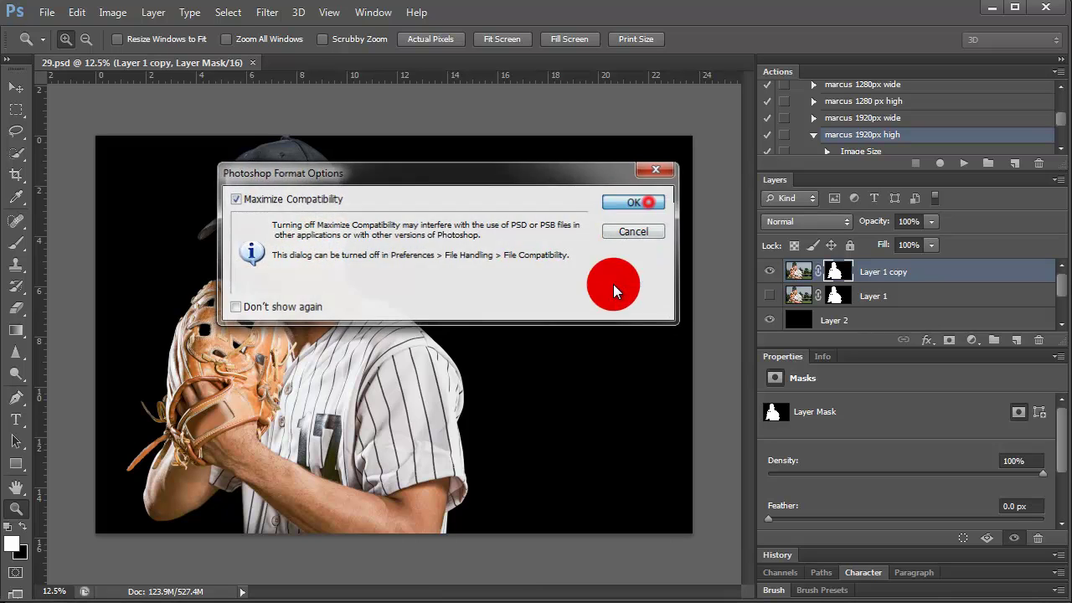
{"action": "left_click", "coordinate": [47, 12]}
- Open the wall2-horz backdrop and float 29.psd in its own window beside it
{"action": "left_click", "coordinate": [61, 47]}
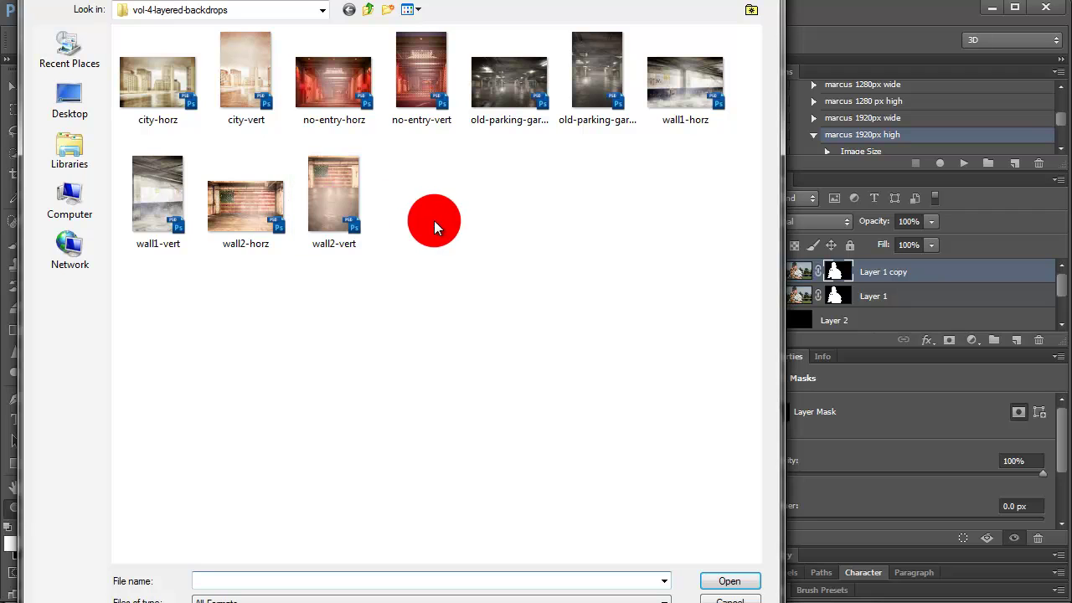
{"action": "left_click", "coordinate": [247, 198]}
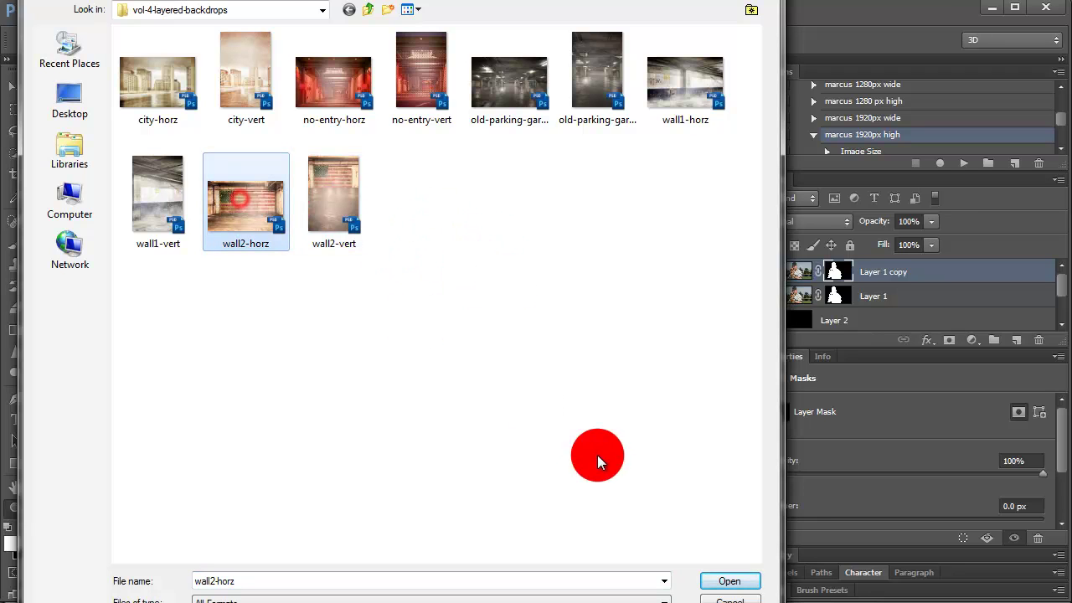
{"action": "left_click", "coordinate": [734, 581]}
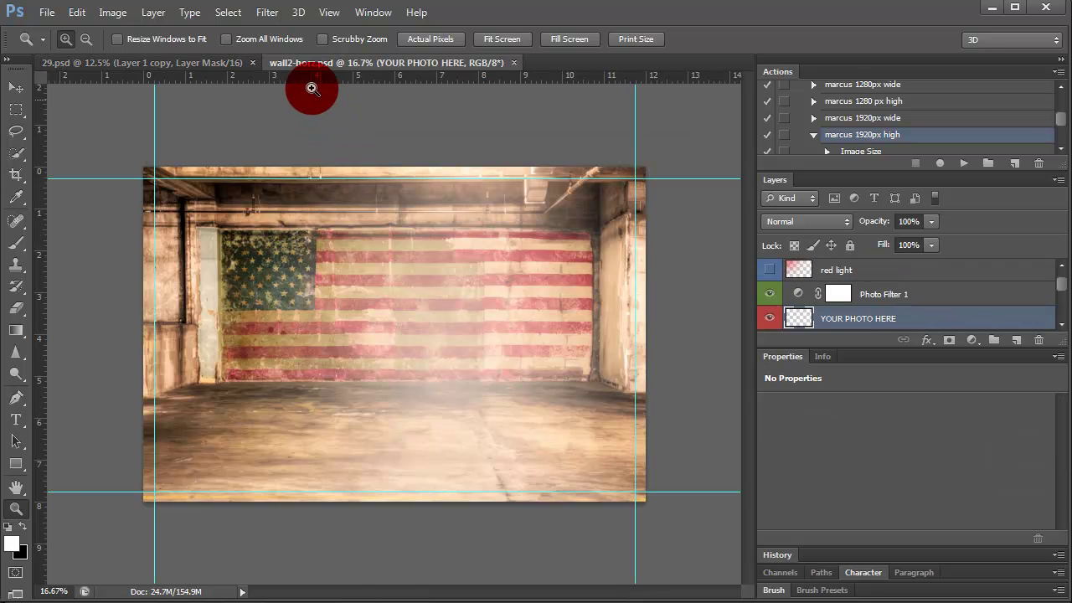
{"action": "left_click", "coordinate": [230, 61]}
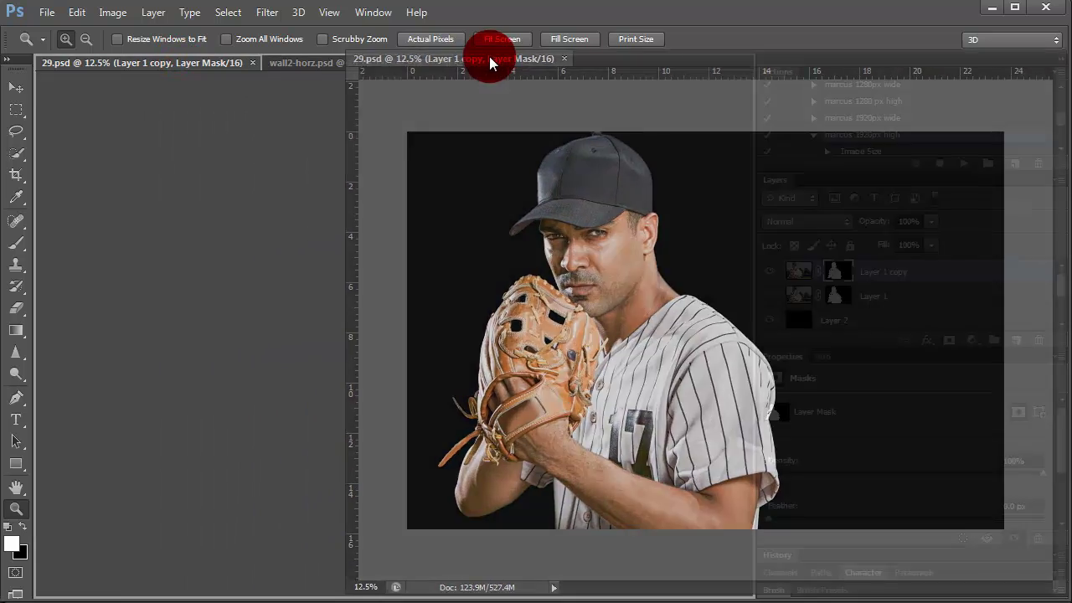
{"action": "left_click_drag", "start_coordinate": [174, 55], "coordinate": [489, 58]}
{"action": "left_click", "coordinate": [302, 68]}
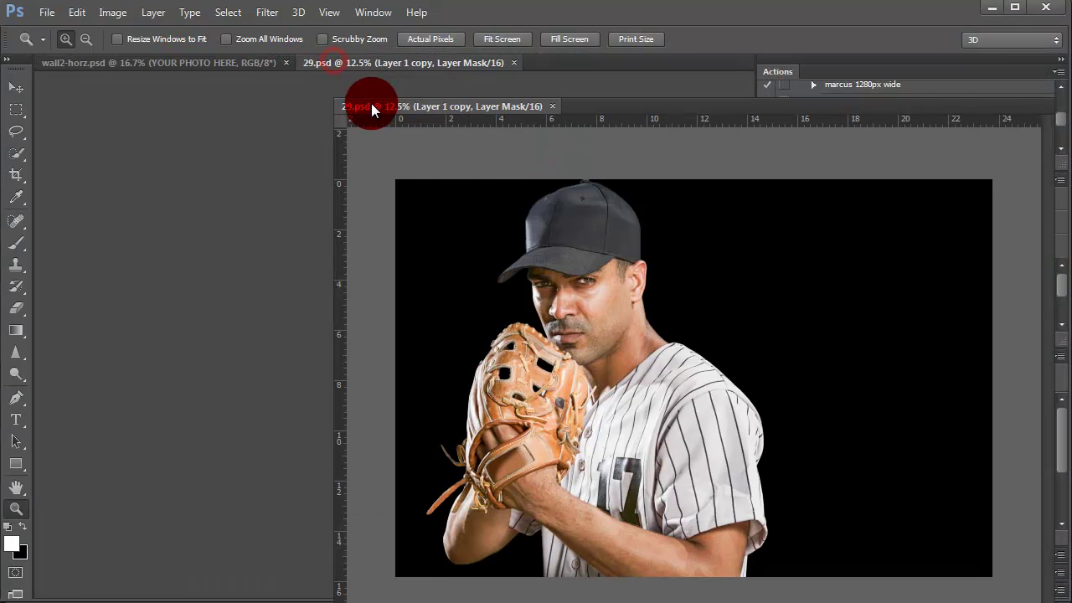
{"action": "left_click_drag", "start_coordinate": [333, 66], "coordinate": [371, 103]}
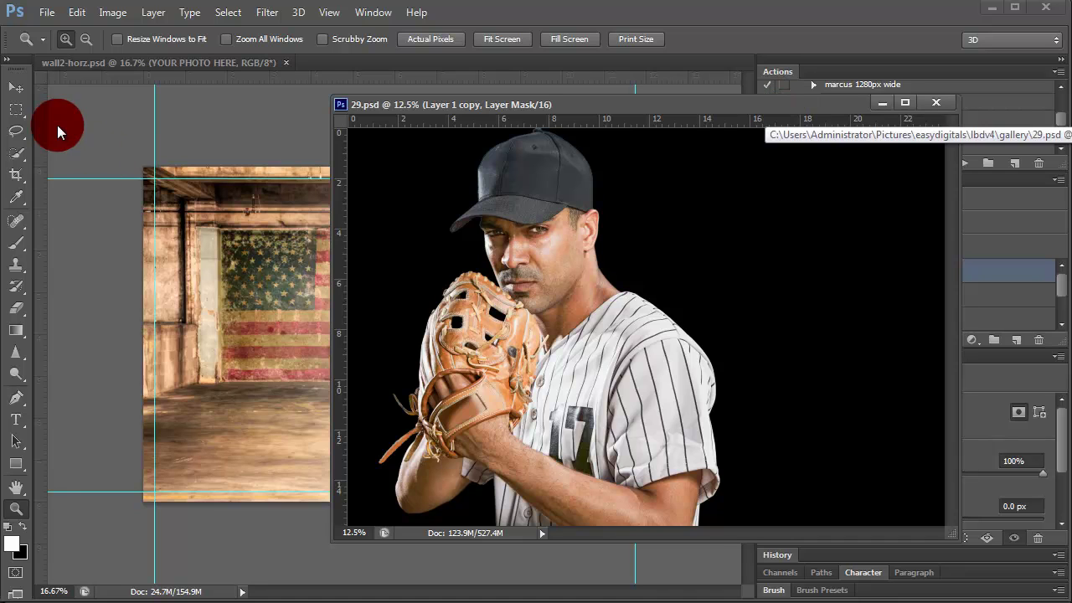
- Copy the pitcher layer into wall2-horz.psd, shift it ~213 px right, and preview the red light layer
{"action": "left_click", "coordinate": [16, 86]}
{"action": "left_click", "coordinate": [517, 285]}
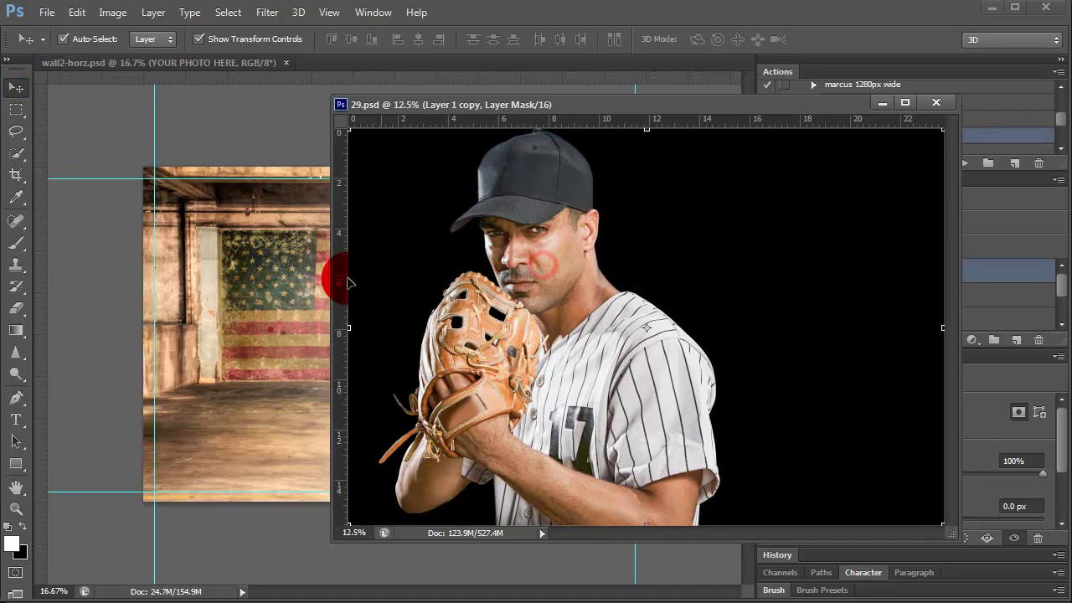
{"action": "left_click_drag", "start_coordinate": [542, 263], "coordinate": [276, 293]}
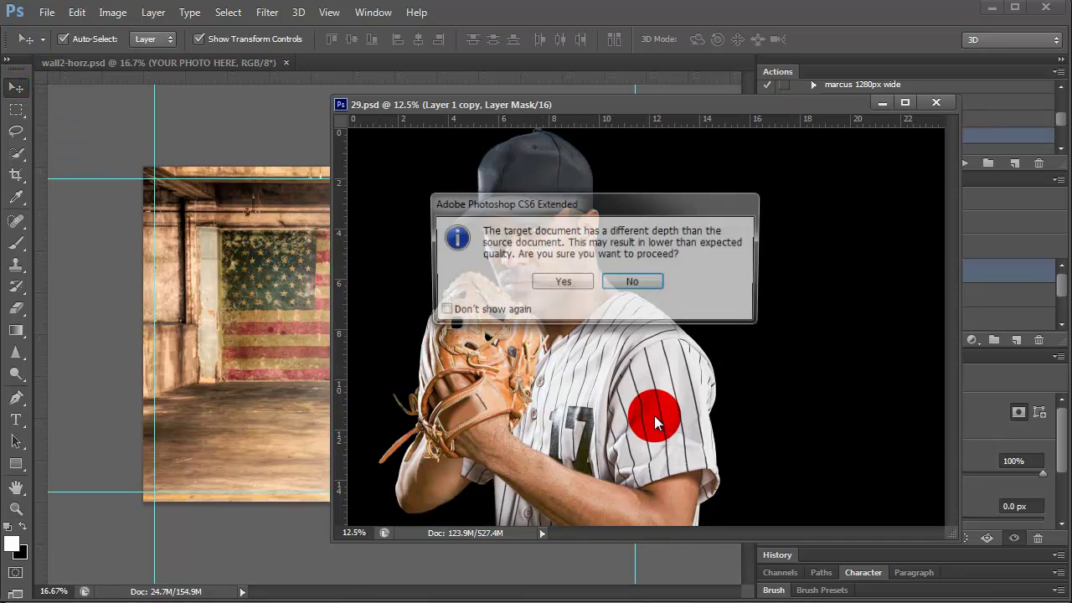
{"action": "left_click", "coordinate": [567, 278]}
{"action": "left_click", "coordinate": [876, 102]}
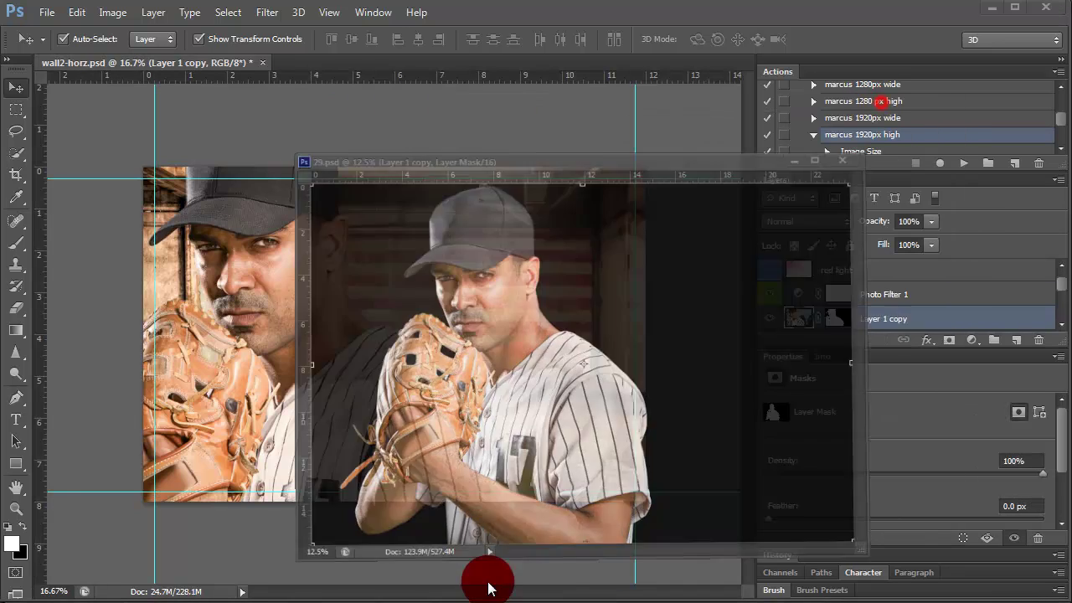
{"action": "left_click_drag", "start_coordinate": [290, 308], "coordinate": [468, 299]}
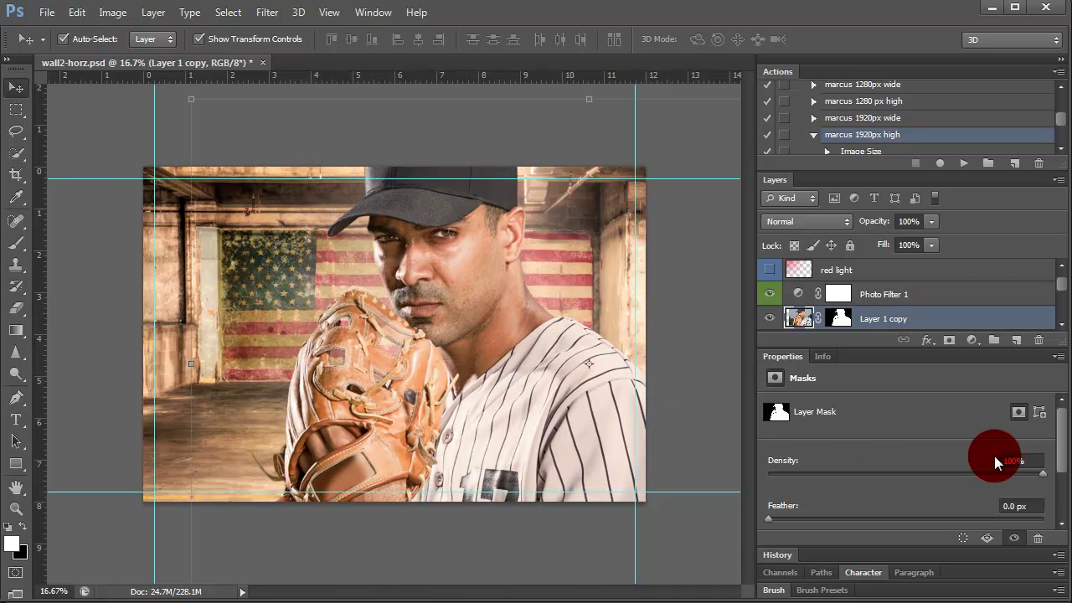
{"action": "left_click", "coordinate": [772, 270]}
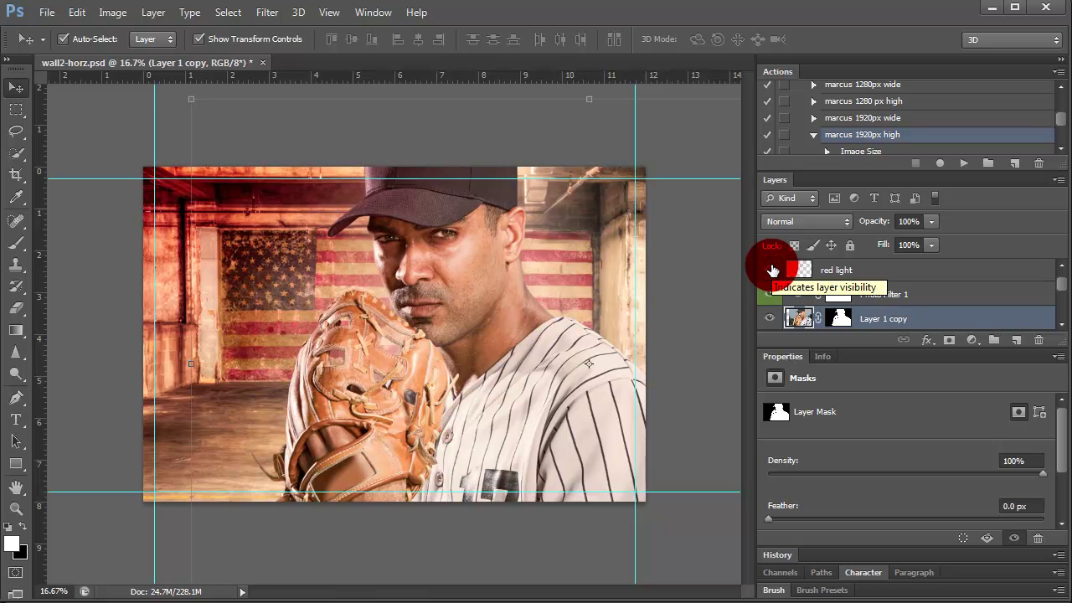
{"action": "left_click", "coordinate": [772, 269]}
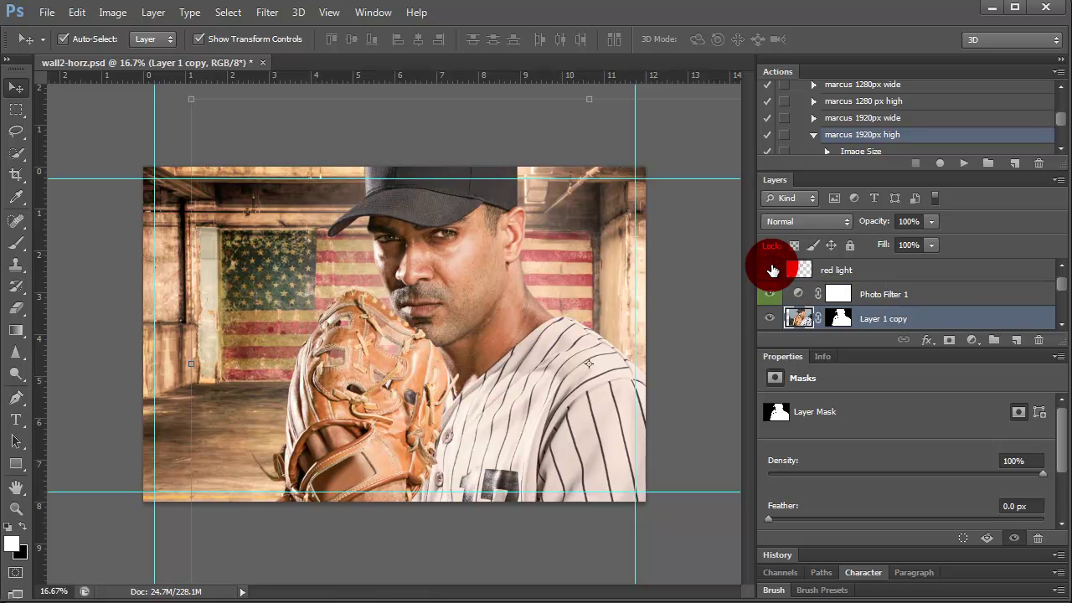
- Convert Layer 1 copy to a smart object and scale it to about 66%, right of centre
{"action": "right_click", "coordinate": [924, 319]}
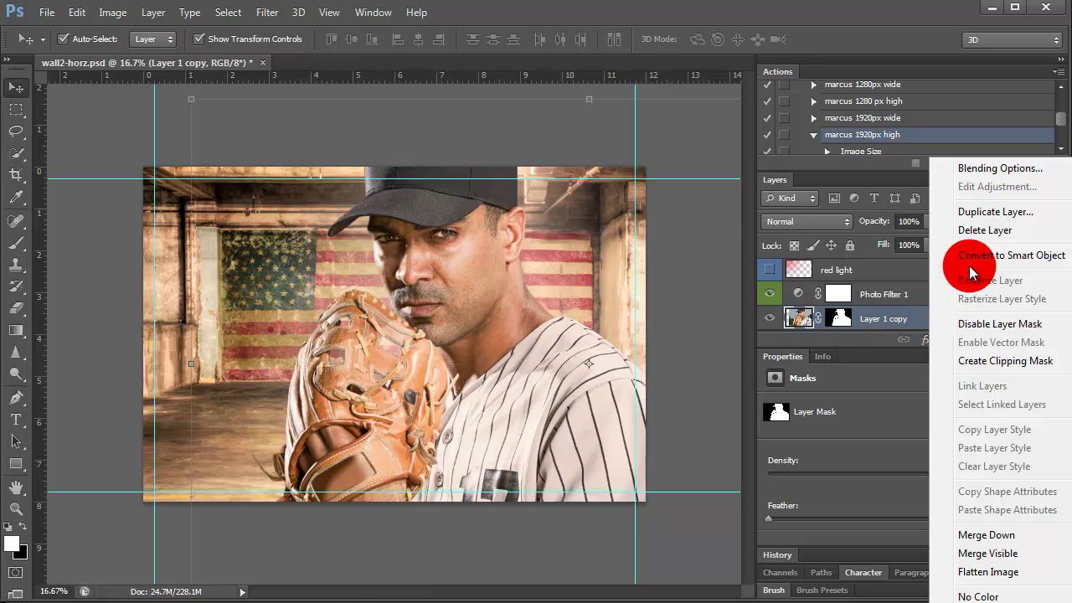
{"action": "left_click", "coordinate": [964, 257]}
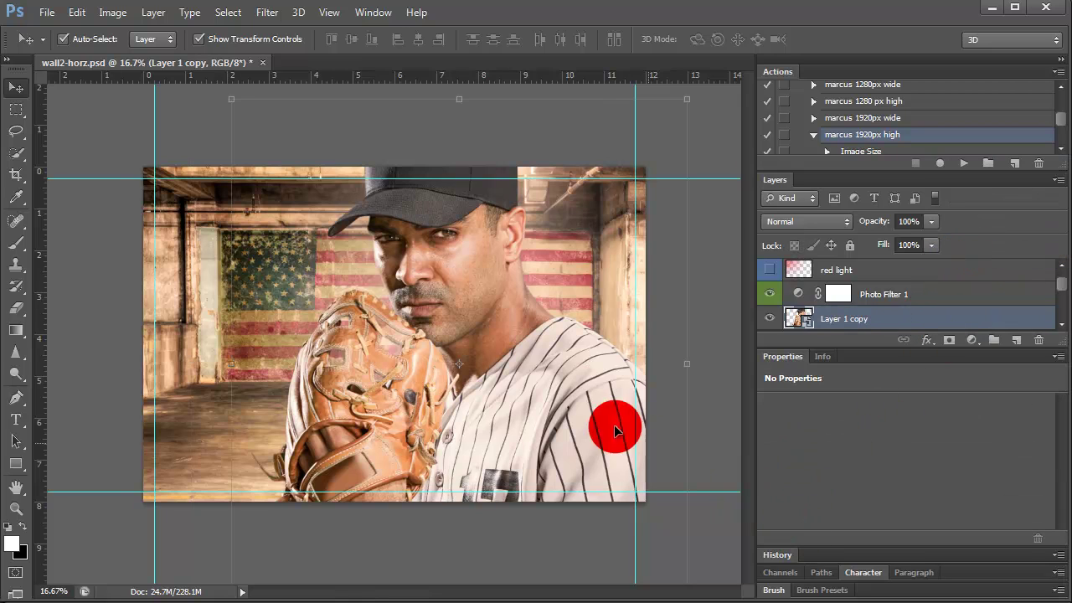
{"action": "left_click_drag", "start_coordinate": [686, 99], "coordinate": [659, 140]}
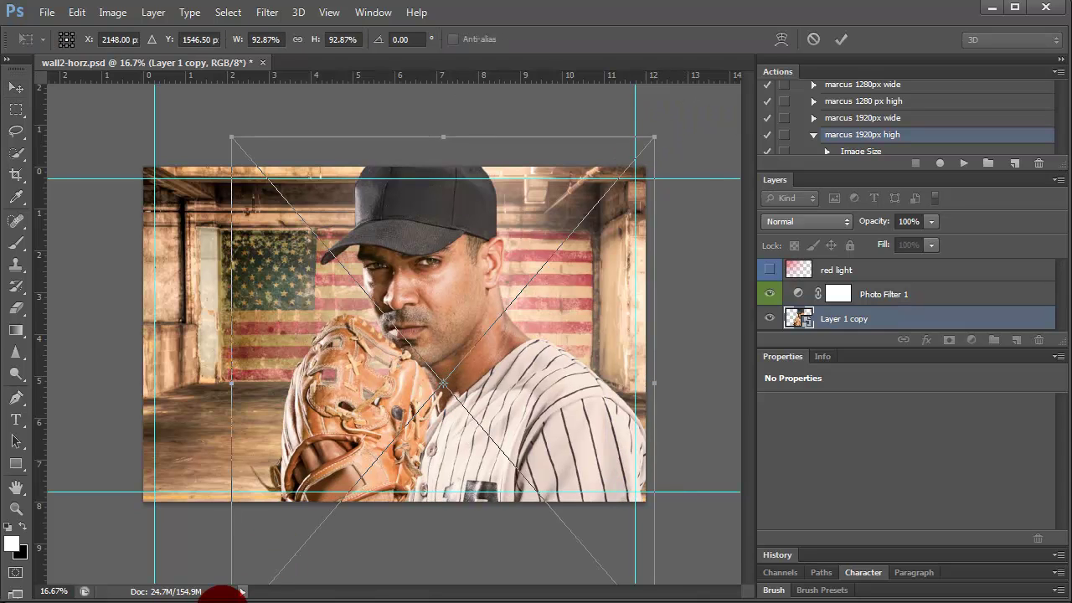
{"action": "left_click_drag", "start_coordinate": [236, 132], "coordinate": [276, 218]}
{"action": "left_click_drag", "start_coordinate": [427, 325], "coordinate": [438, 251]}
{"action": "left_click_drag", "start_coordinate": [298, 552], "coordinate": [333, 494]}
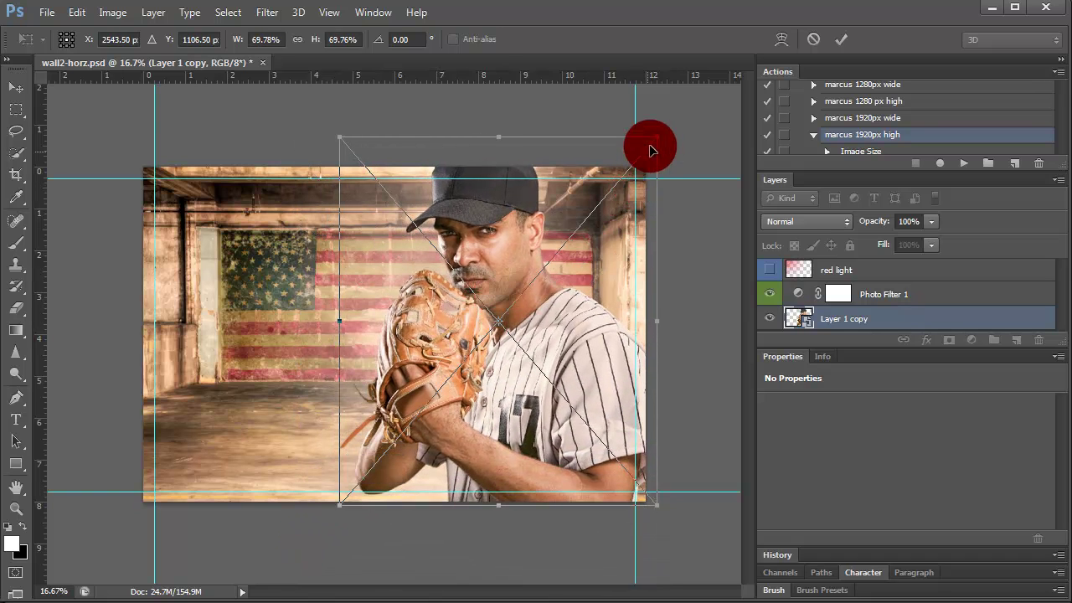
{"action": "left_click_drag", "start_coordinate": [656, 134], "coordinate": [639, 162]}
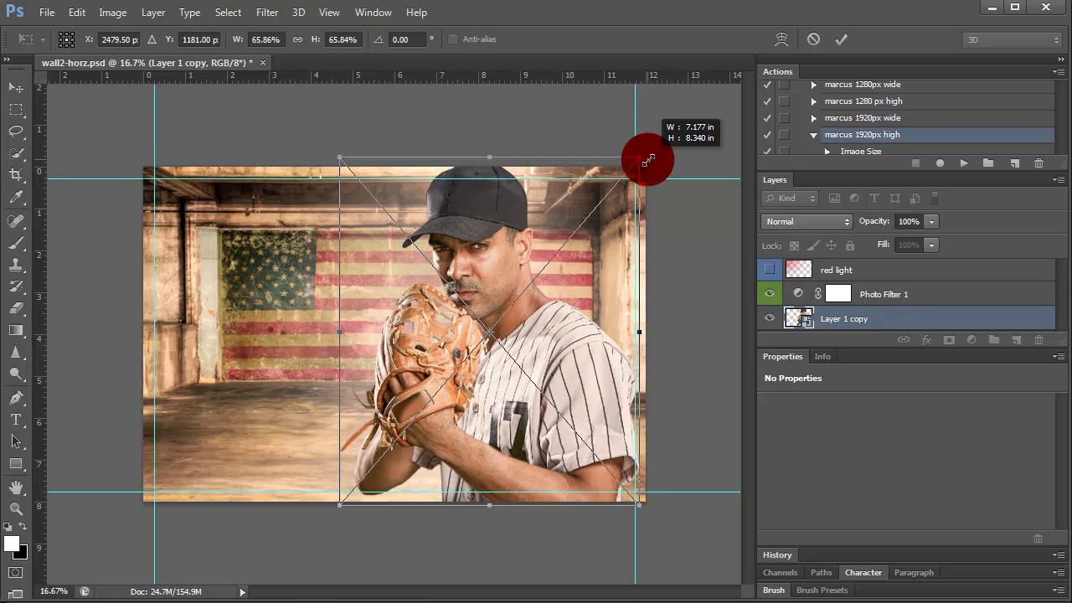
{"action": "left_click_drag", "start_coordinate": [638, 162], "coordinate": [641, 158]}
{"action": "key", "text": "Return"}
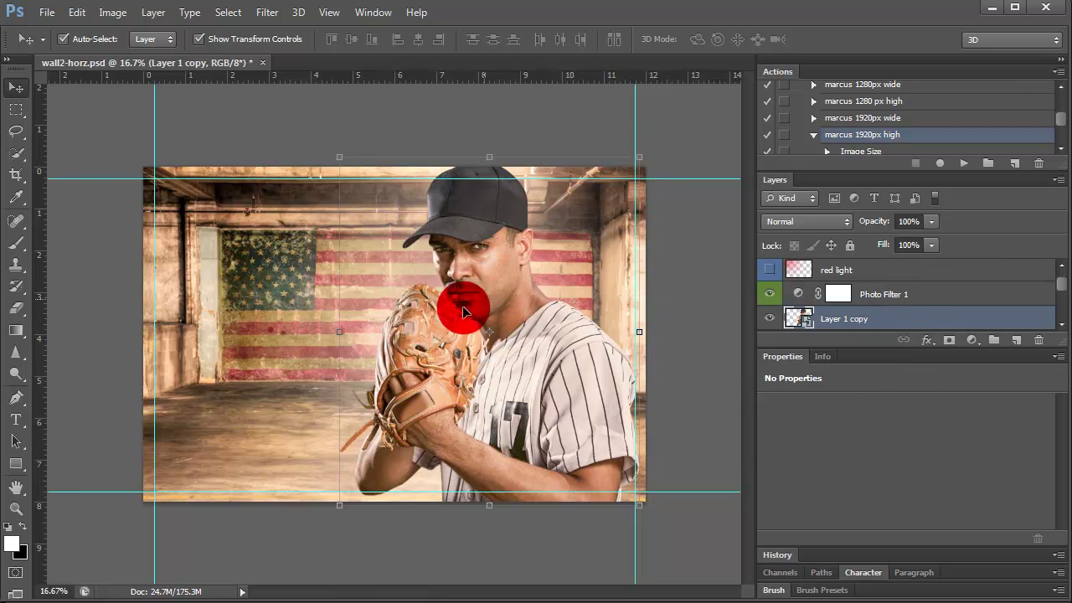
{"action": "left_click", "coordinate": [14, 509]}
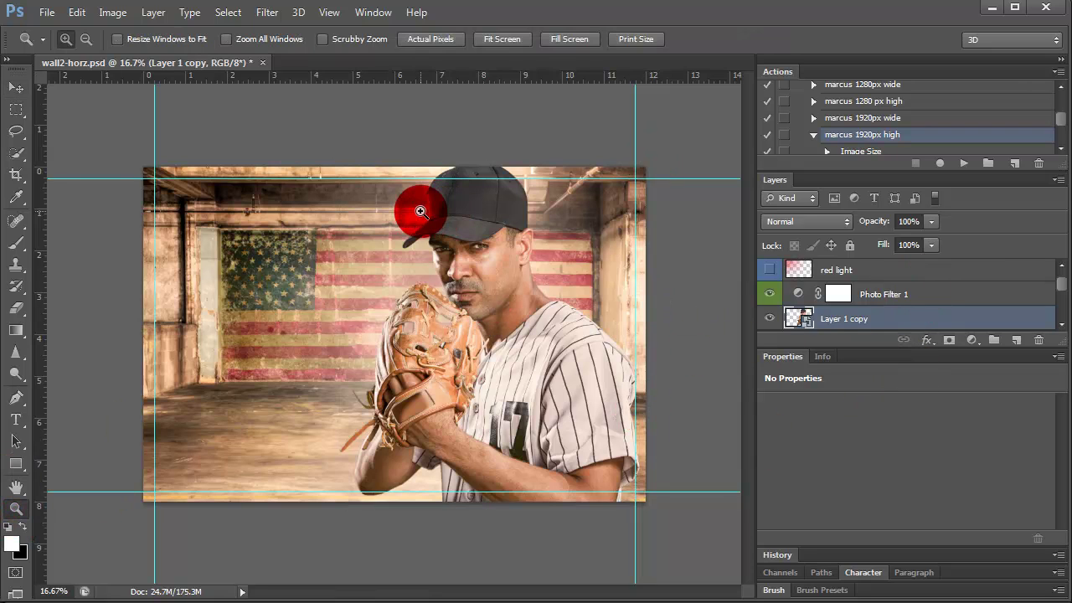
- Zoom into the face, duplicate Layer 1 copy as Layer 1 copy 2, rasterize it, and select Dodge
{"action": "left_click_drag", "start_coordinate": [420, 211], "coordinate": [498, 270]}
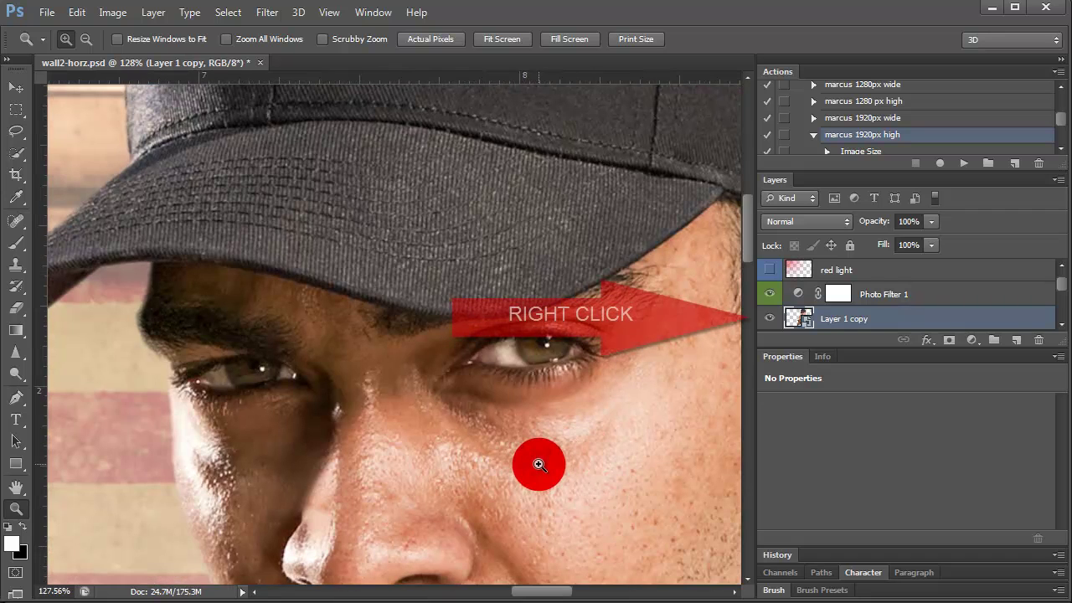
{"action": "key", "text": "o"}
{"action": "right_click", "coordinate": [932, 318]}
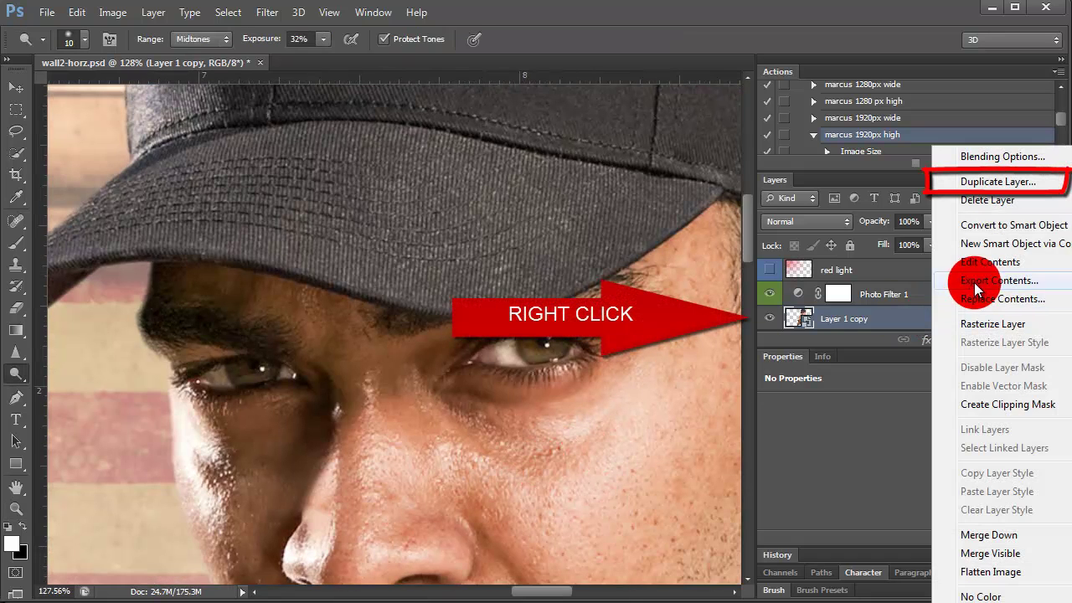
{"action": "left_click", "coordinate": [963, 181]}
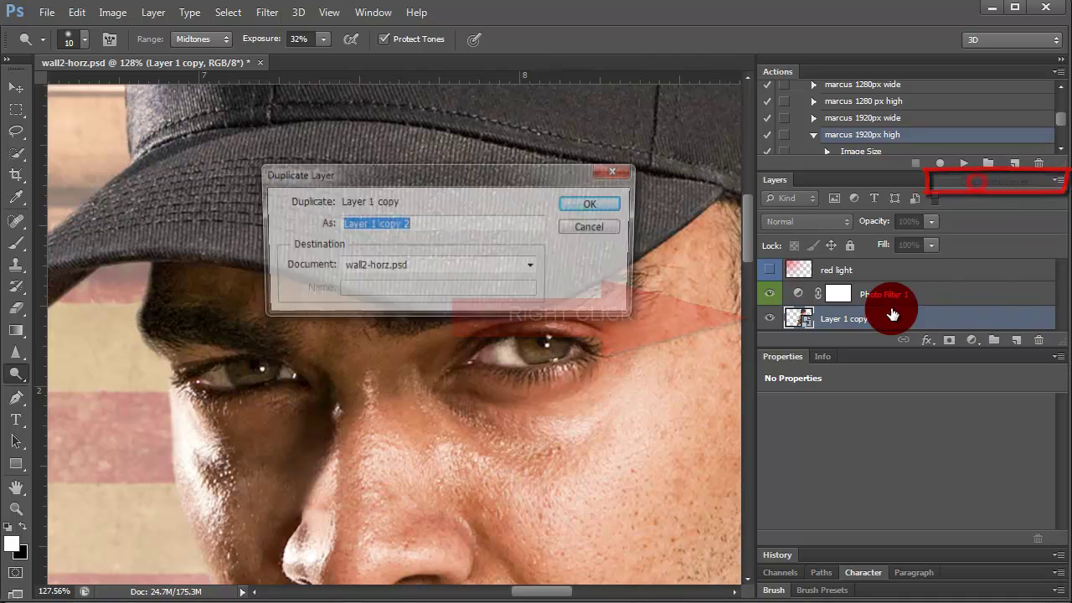
{"action": "left_click", "coordinate": [584, 208]}
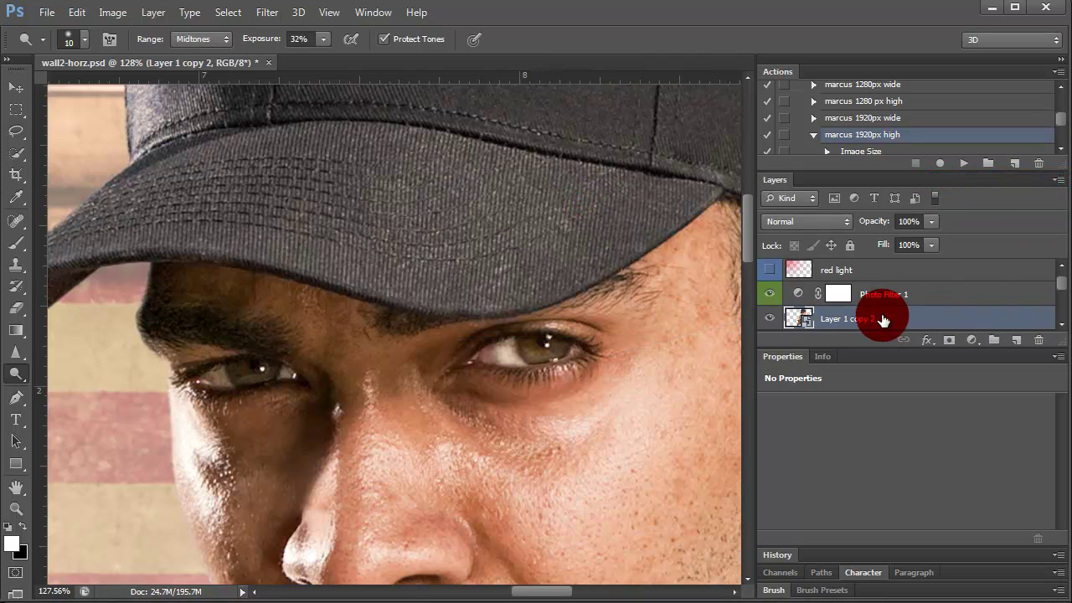
{"action": "scroll", "coordinate": [884, 318], "scroll_direction": "down", "scroll_amount": 1}
{"action": "right_click", "coordinate": [879, 293]}
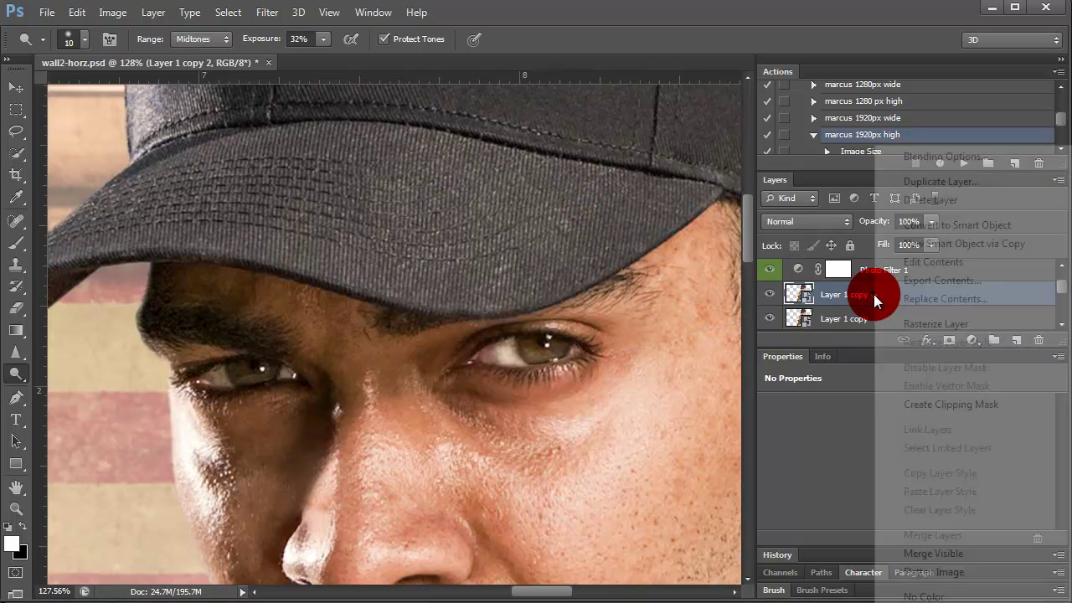
{"action": "left_click", "coordinate": [918, 325]}
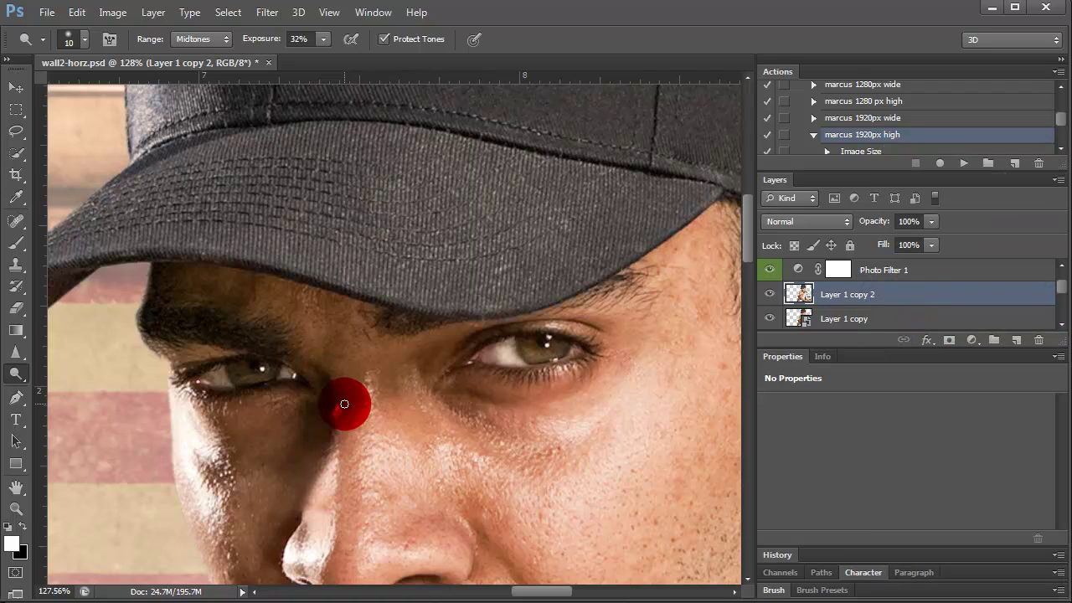
{"action": "left_click", "coordinate": [65, 373]}
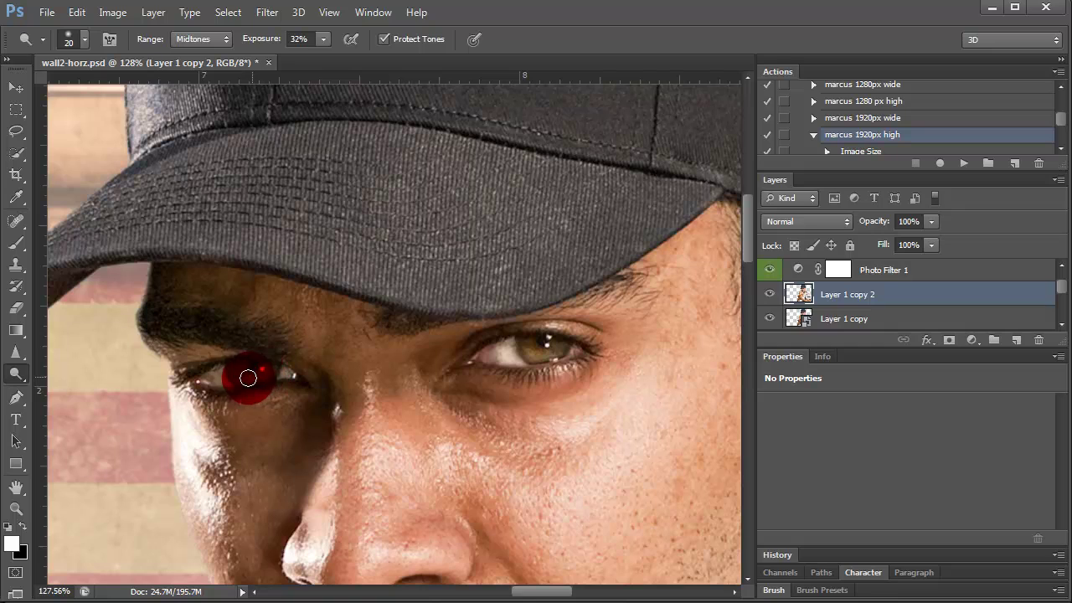
- Dodge both irises at 50% exposure, then Smart Sharpen the layer at 100%, radius 1.0 px
{"action": "left_click", "coordinate": [270, 40]}
{"action": "type", "text": "50"}
{"action": "key", "text": "Return"}
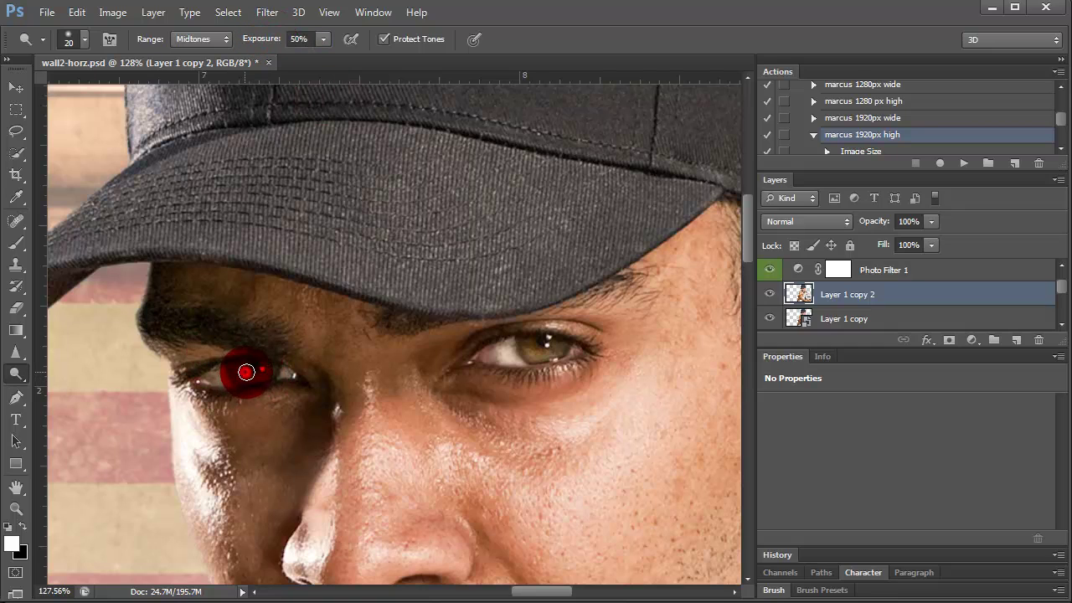
{"action": "left_click_drag", "start_coordinate": [246, 372], "coordinate": [269, 373]}
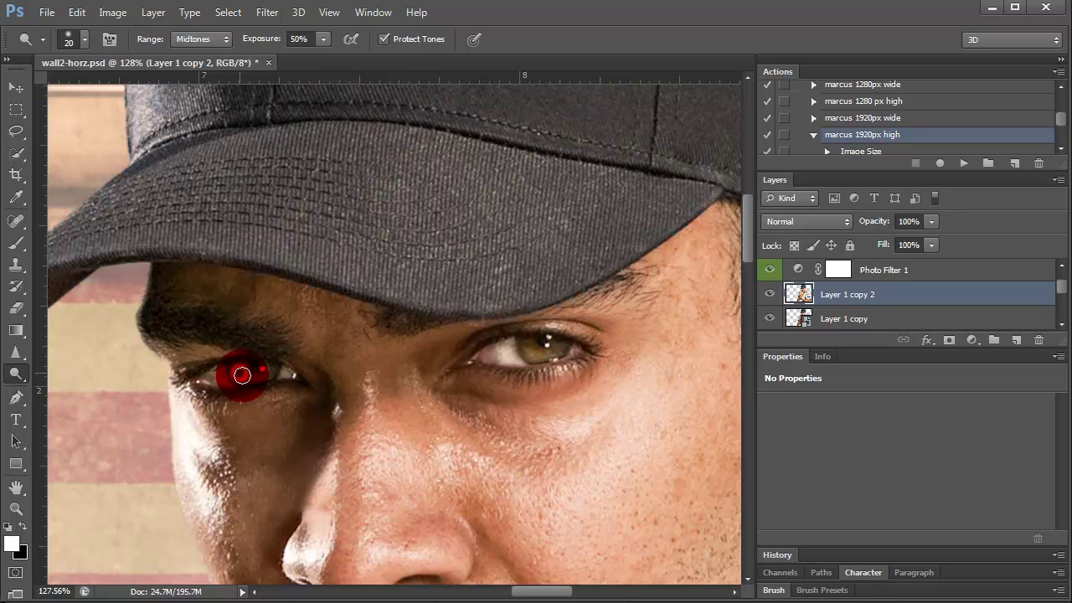
{"action": "left_click_drag", "start_coordinate": [512, 352], "coordinate": [533, 350]}
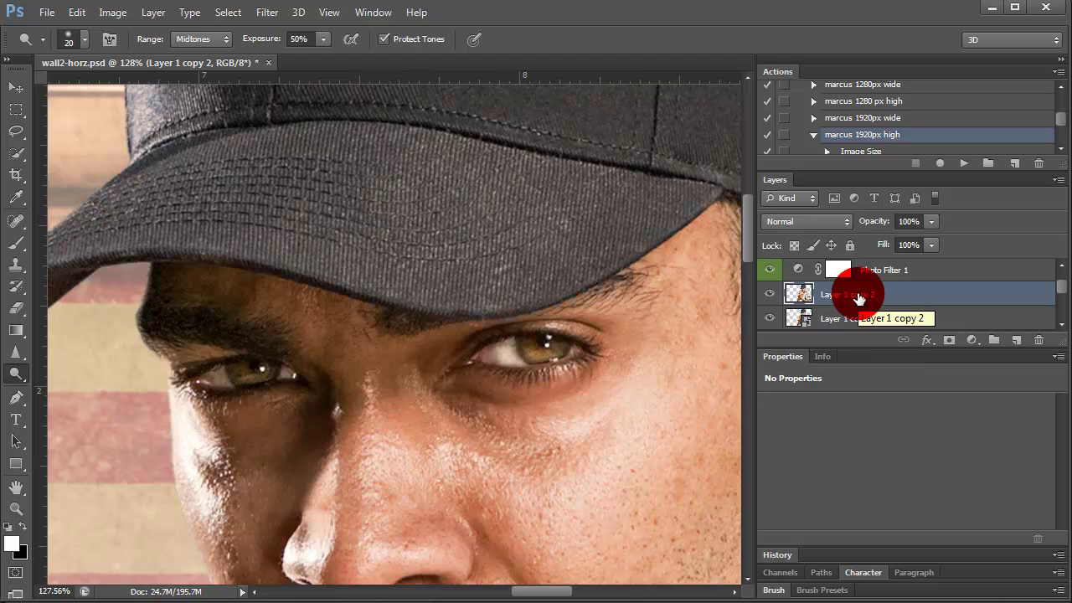
{"action": "left_click", "coordinate": [273, 15]}
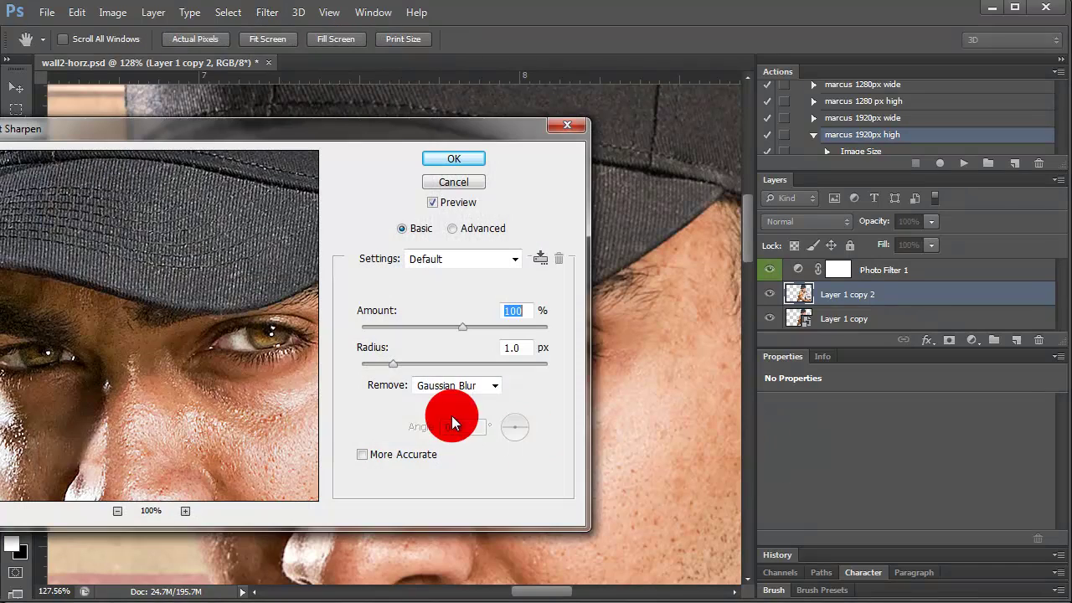
{"action": "left_click", "coordinate": [425, 167]}
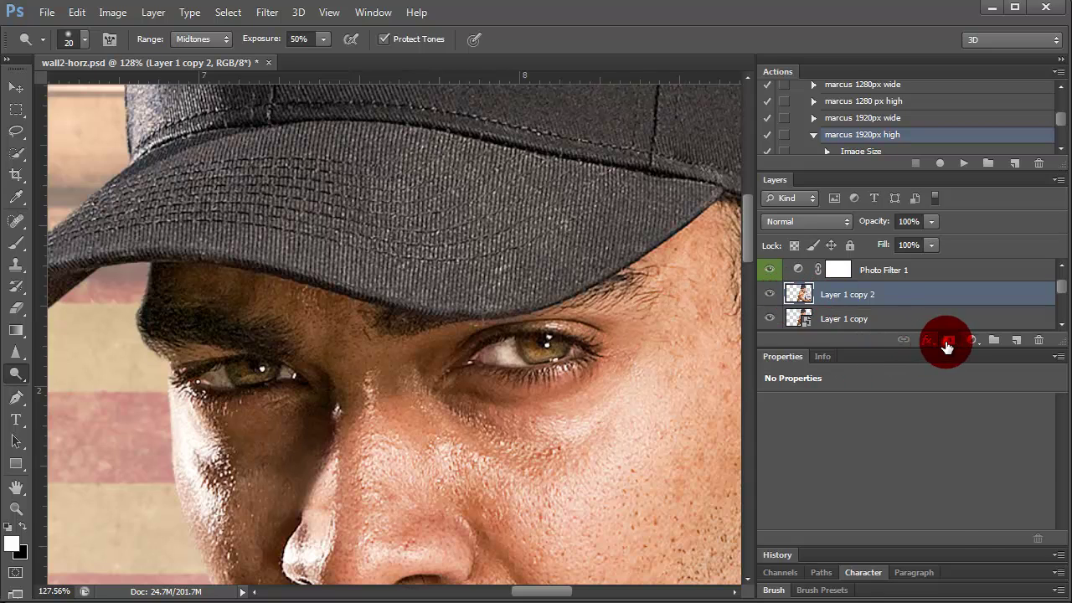
- Add a black-filled layer mask to Layer 1 copy 2 and pick the Brush tool
{"action": "left_click", "coordinate": [947, 345]}
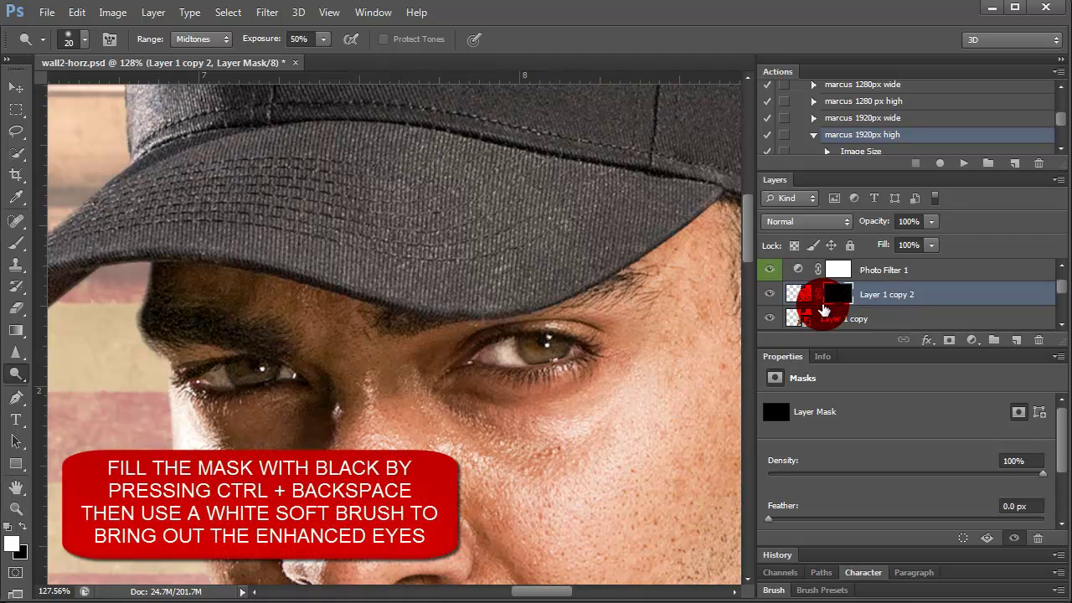
{"action": "key", "text": "ctrl+BackSpace"}
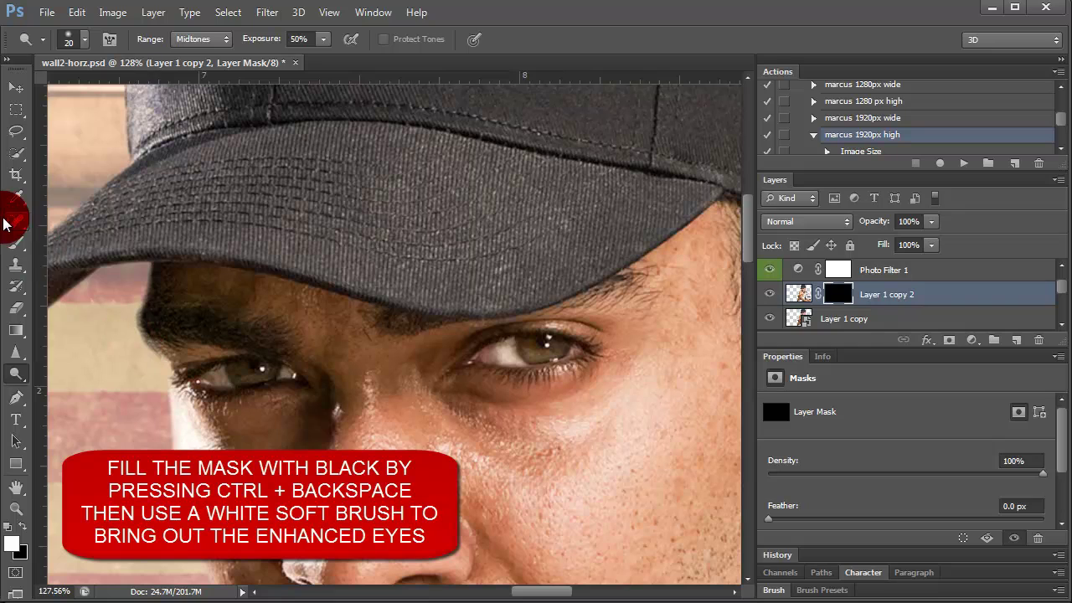
{"action": "left_click", "coordinate": [14, 245]}
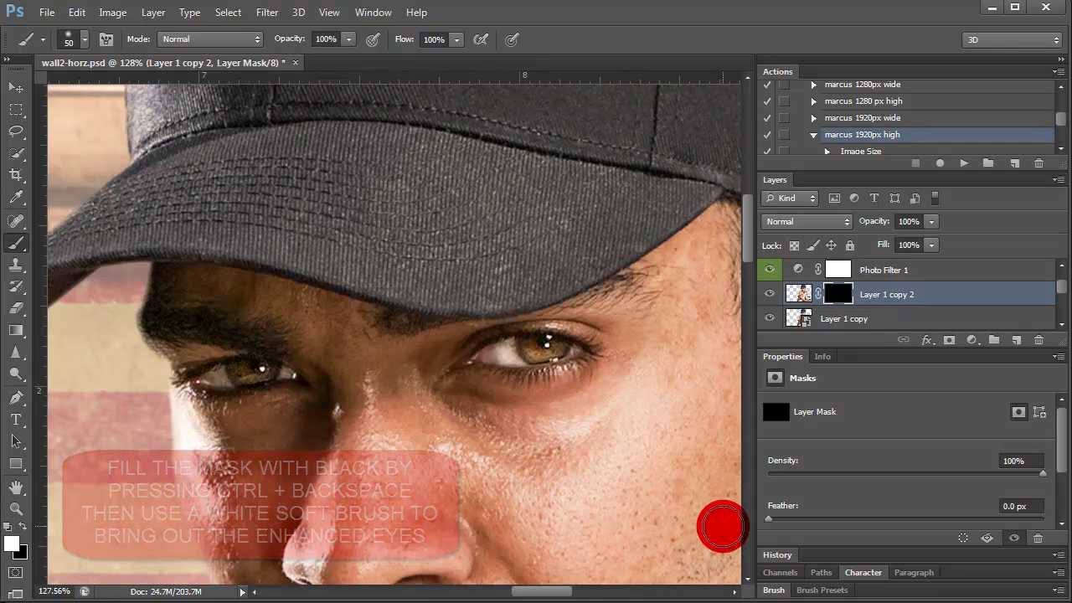
{"action": "left_click", "coordinate": [329, 13]}
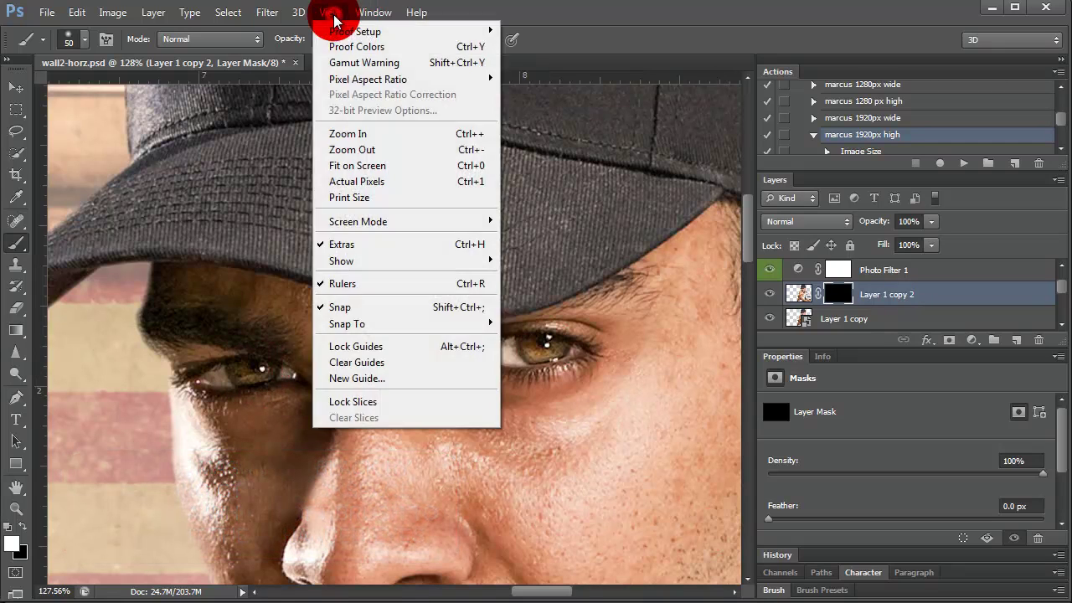
- Fit the image on screen and add a new layer filled with 50% gray, blended in Overlay
{"action": "left_click", "coordinate": [327, 163]}
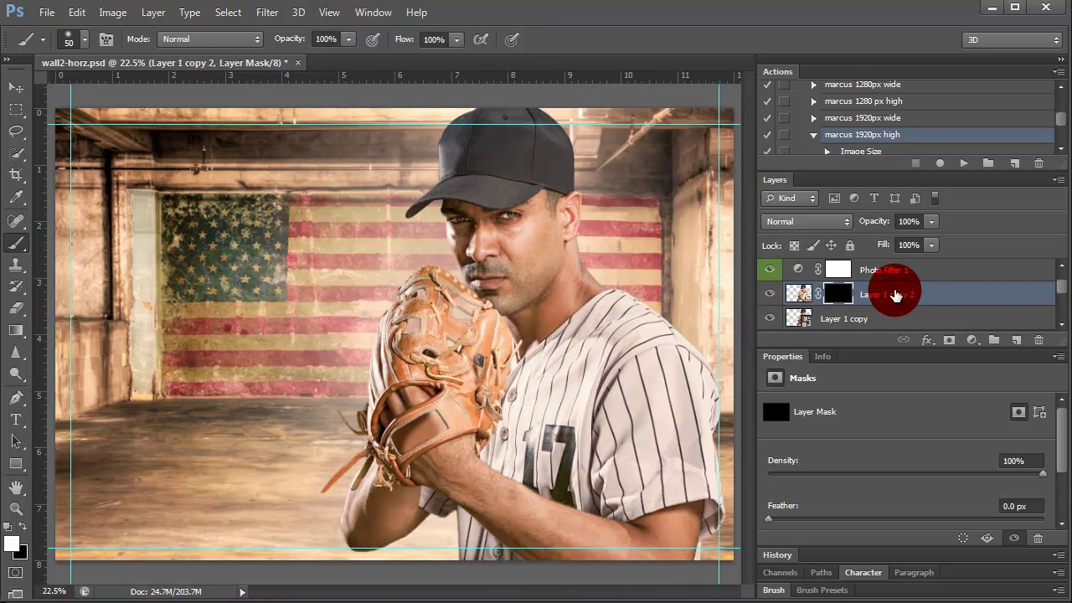
{"action": "left_click", "coordinate": [1015, 340]}
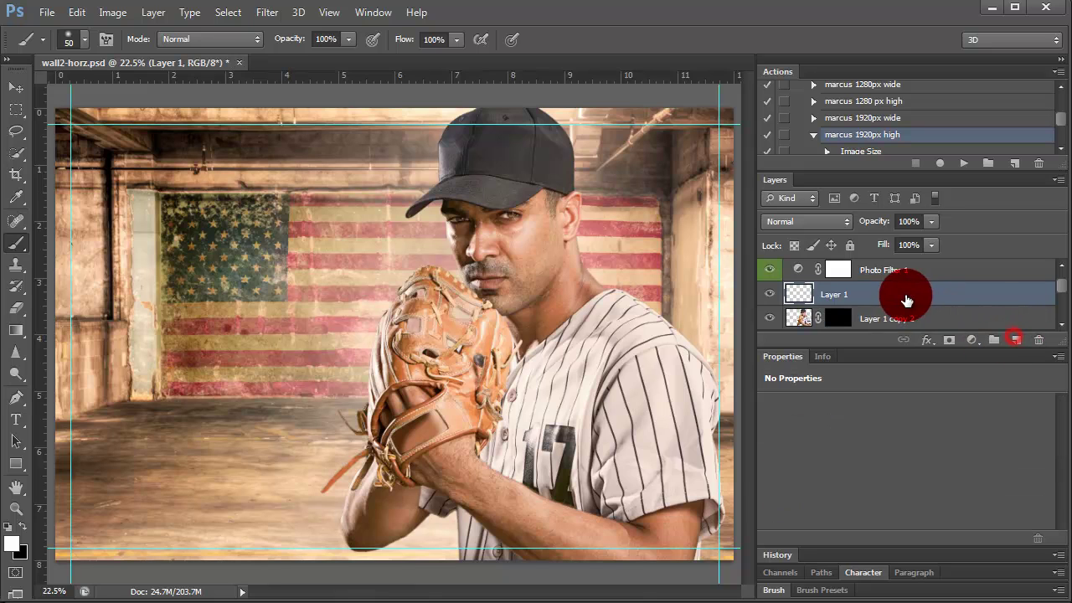
{"action": "left_click", "coordinate": [76, 13]}
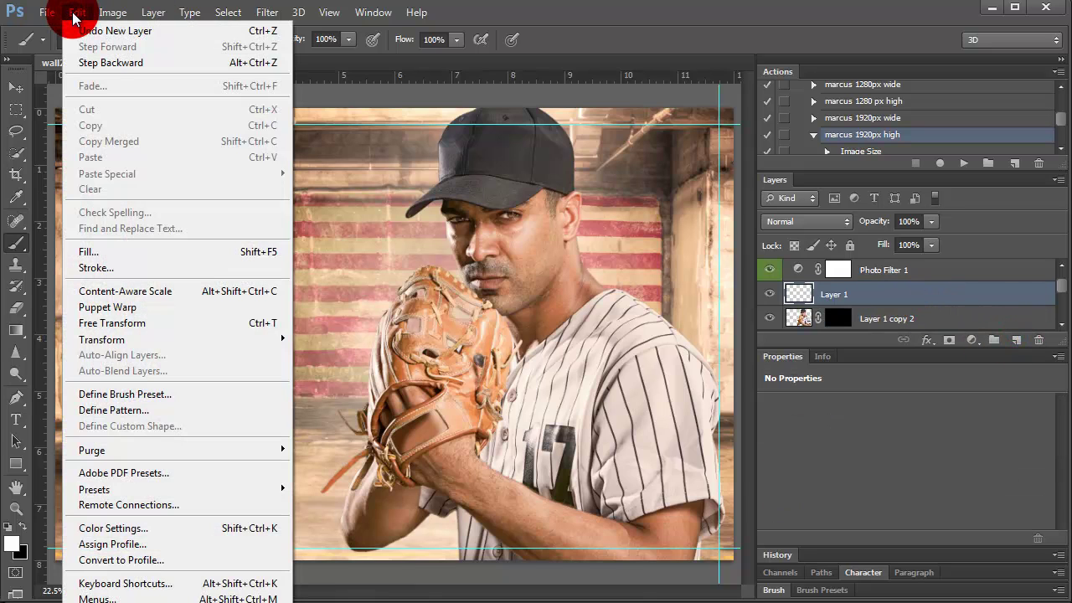
{"action": "left_click", "coordinate": [88, 251]}
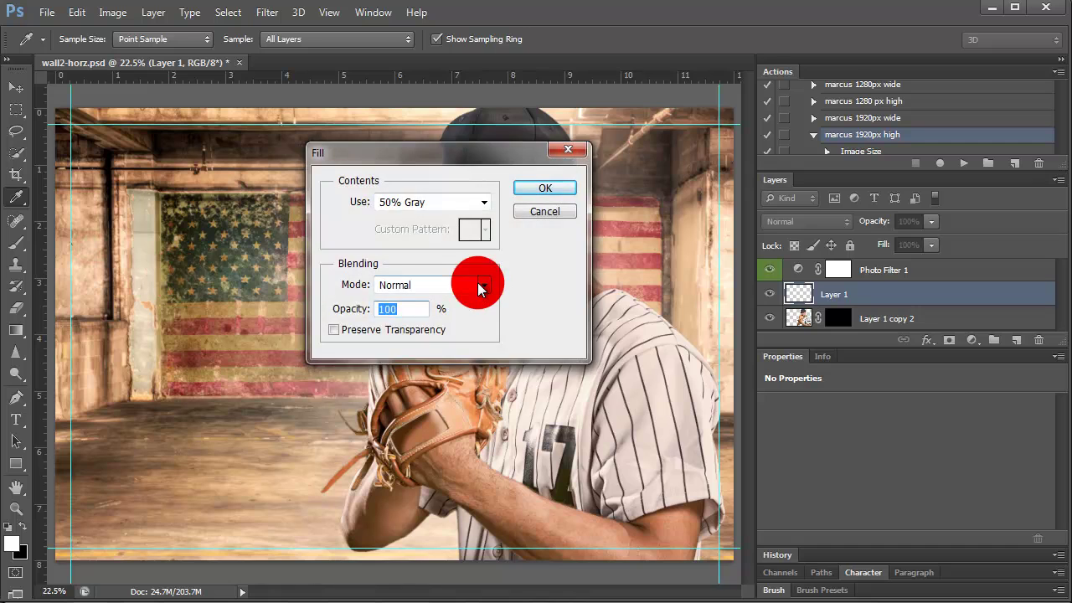
{"action": "left_click", "coordinate": [519, 190]}
{"action": "key", "text": "b"}
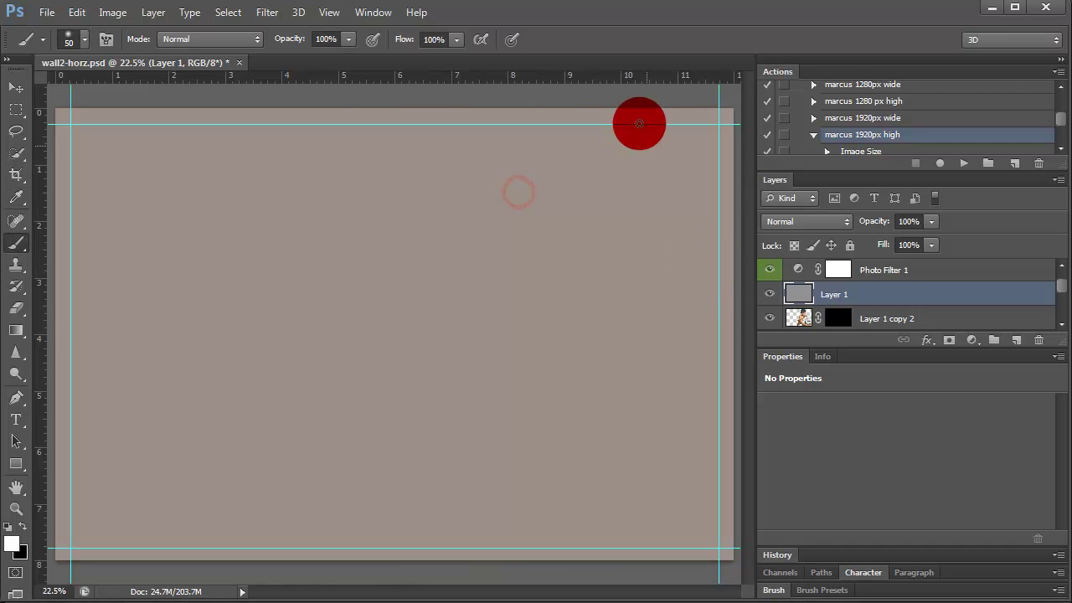
{"action": "left_click", "coordinate": [776, 219]}
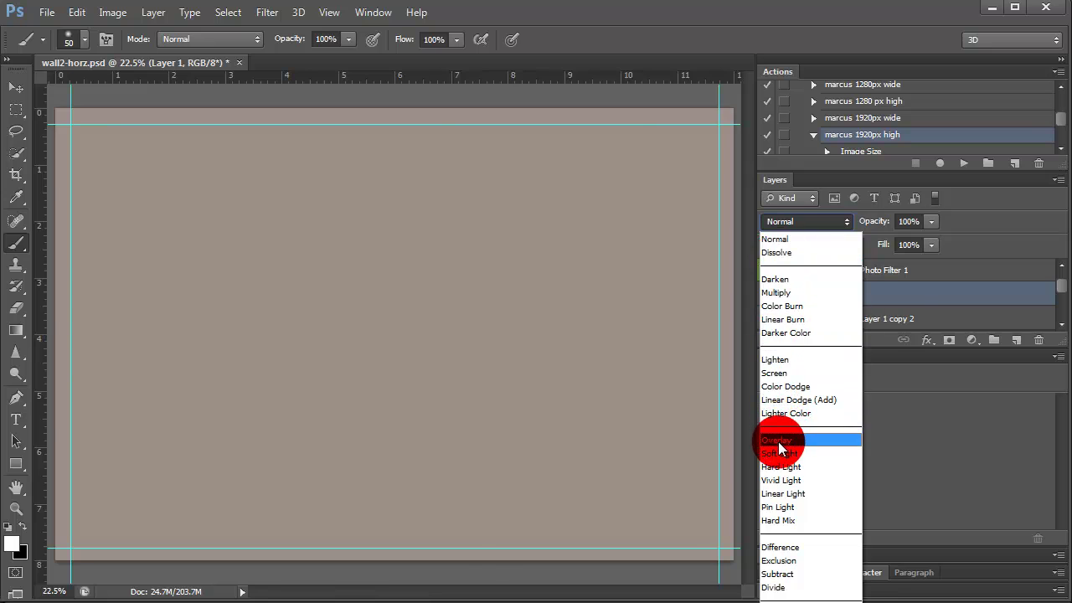
{"action": "left_click", "coordinate": [778, 441]}
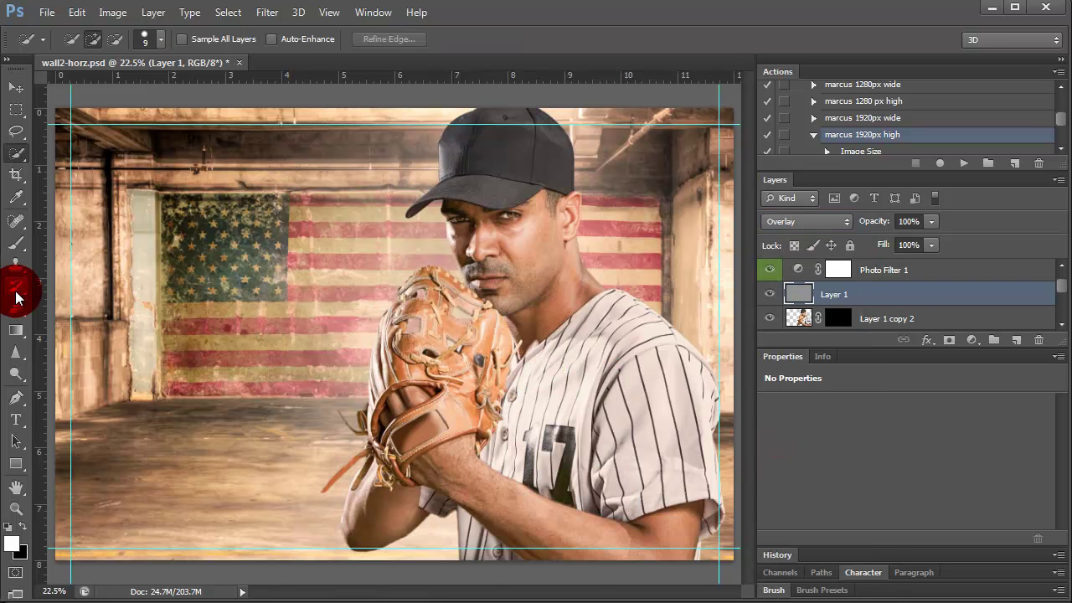
- Select the Burn tool at brush size 60 and darken the pitcher's right sleeve
{"action": "left_click_drag", "start_coordinate": [16, 374], "coordinate": [70, 376]}
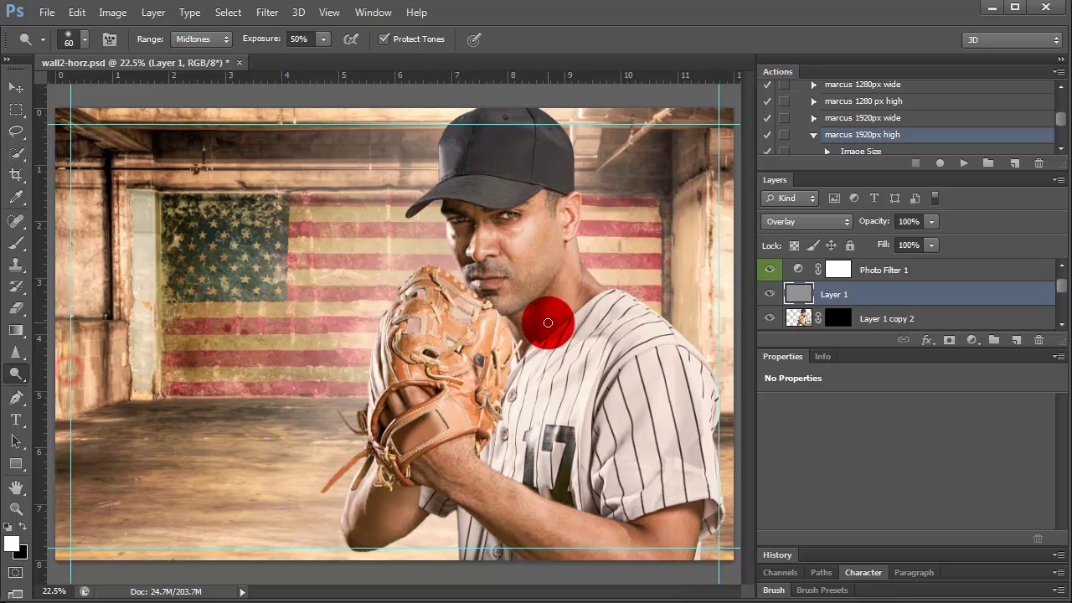
{"action": "key", "text": "bracketright"}
{"action": "key", "text": "bracketright"}
{"action": "key", "text": "bracketright"}
{"action": "left_click", "coordinate": [16, 373]}
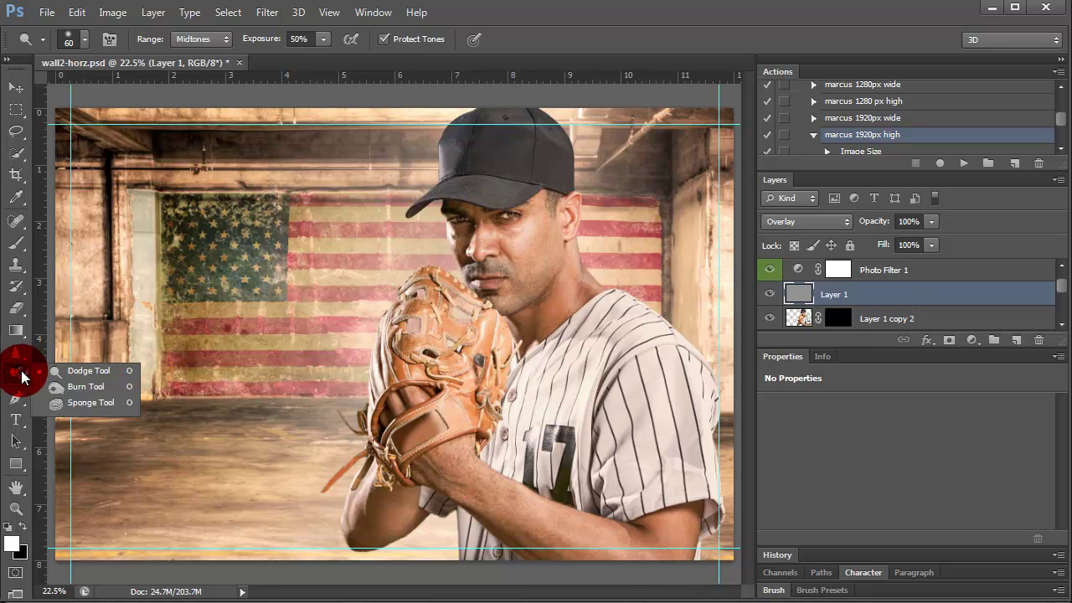
{"action": "left_click", "coordinate": [60, 386]}
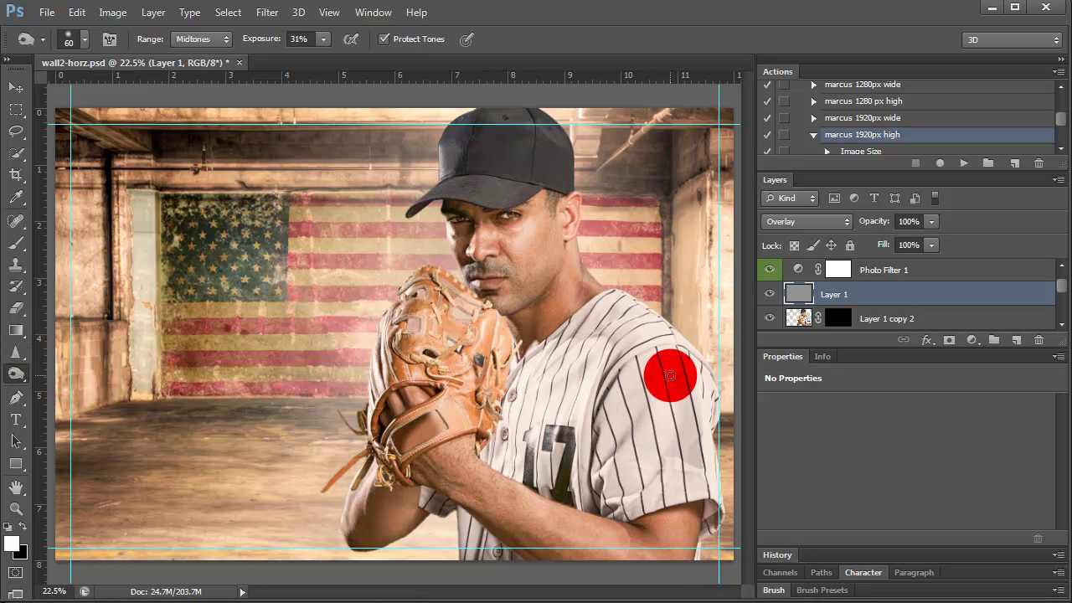
{"action": "left_click_drag", "start_coordinate": [677, 362], "coordinate": [694, 459]}
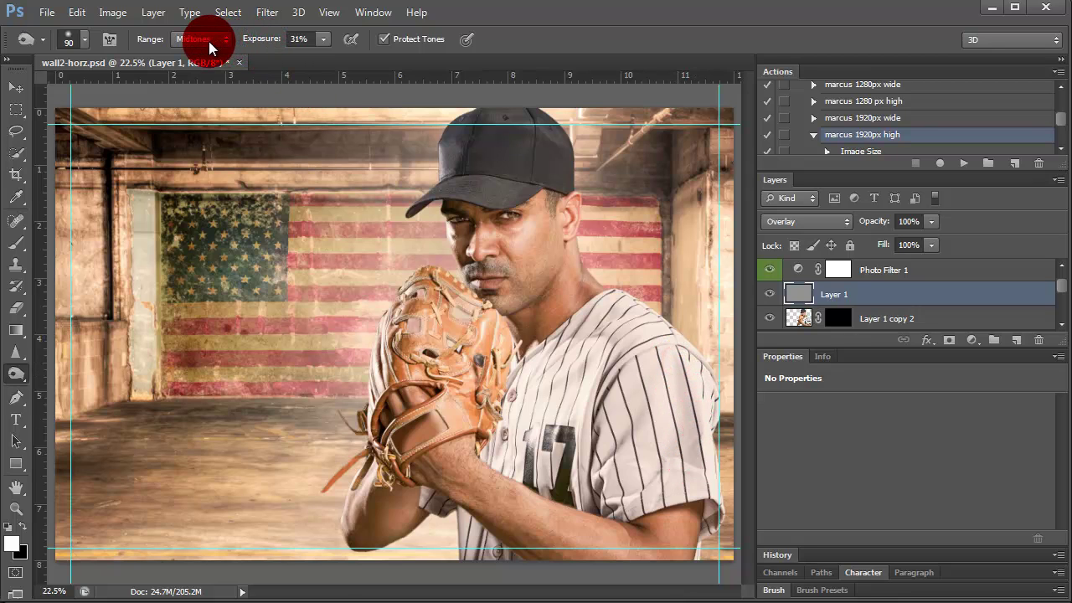
- With Range set to Shadows, burn the right sleeve further, plus the face and forearm
{"action": "mouse_move", "coordinate": [209, 41]}
{"action": "left_mouse_down"}
{"action": "mouse_move", "coordinate": [199, 57]}
{"action": "mouse_move", "coordinate": [263, 44]}
{"action": "left_mouse_up"}
{"action": "left_click", "coordinate": [18, 373]}
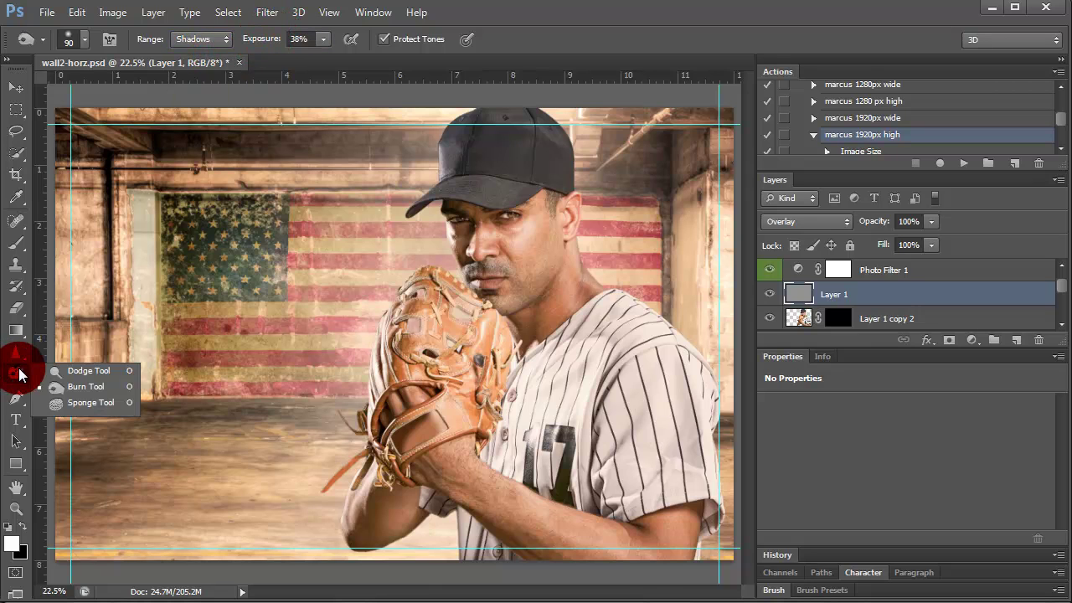
{"action": "left_click", "coordinate": [63, 386]}
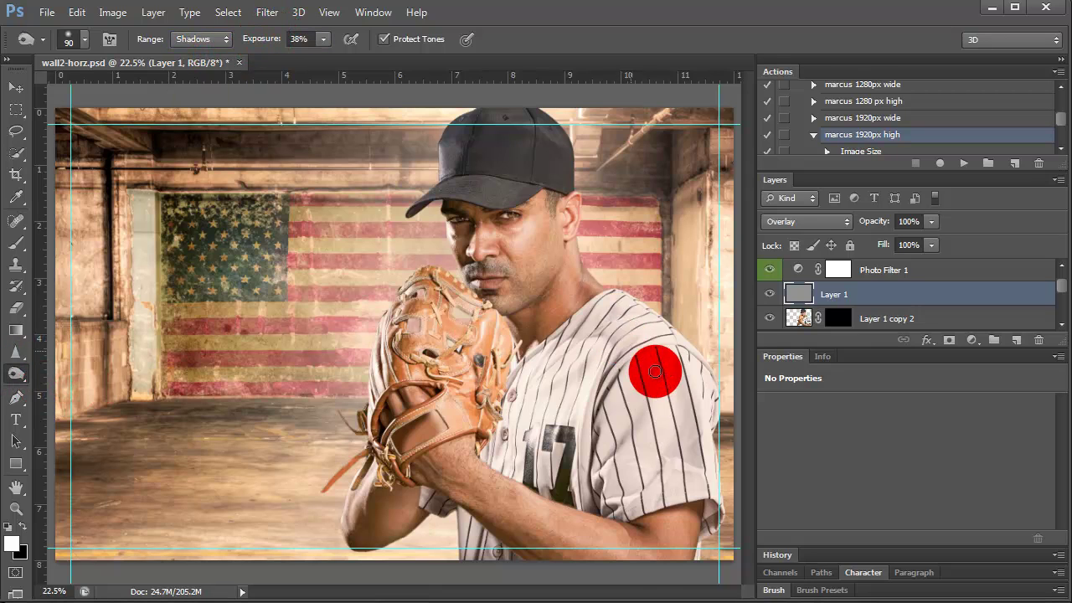
{"action": "mouse_move", "coordinate": [674, 357]}
{"action": "left_mouse_down"}
{"action": "mouse_move", "coordinate": [695, 463]}
{"action": "mouse_move", "coordinate": [633, 319]}
{"action": "mouse_move", "coordinate": [594, 426]}
{"action": "mouse_move", "coordinate": [588, 378]}
{"action": "mouse_move", "coordinate": [594, 493]}
{"action": "mouse_move", "coordinate": [598, 426]}
{"action": "mouse_move", "coordinate": [634, 558]}
{"action": "mouse_move", "coordinate": [564, 559]}
{"action": "mouse_move", "coordinate": [656, 520]}
{"action": "mouse_move", "coordinate": [654, 532]}
{"action": "mouse_move", "coordinate": [638, 394]}
{"action": "mouse_move", "coordinate": [512, 517]}
{"action": "mouse_move", "coordinate": [480, 514]}
{"action": "mouse_move", "coordinate": [568, 560]}
{"action": "mouse_move", "coordinate": [509, 545]}
{"action": "left_mouse_up"}
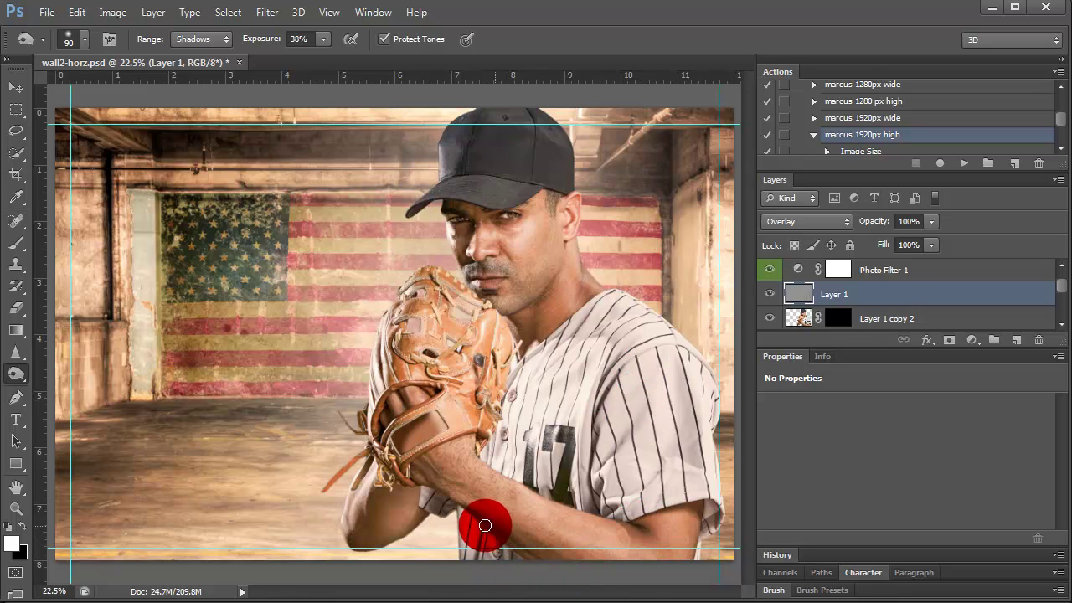
{"action": "mouse_move", "coordinate": [475, 512]}
{"action": "left_mouse_down"}
{"action": "mouse_move", "coordinate": [651, 548]}
{"action": "mouse_move", "coordinate": [493, 313]}
{"action": "mouse_move", "coordinate": [380, 464]}
{"action": "mouse_move", "coordinate": [354, 541]}
{"action": "mouse_move", "coordinate": [382, 500]}
{"action": "mouse_move", "coordinate": [364, 533]}
{"action": "mouse_move", "coordinate": [498, 217]}
{"action": "mouse_move", "coordinate": [558, 268]}
{"action": "mouse_move", "coordinate": [575, 259]}
{"action": "mouse_move", "coordinate": [530, 334]}
{"action": "mouse_move", "coordinate": [538, 201]}
{"action": "mouse_move", "coordinate": [488, 240]}
{"action": "mouse_move", "coordinate": [667, 390]}
{"action": "mouse_move", "coordinate": [598, 335]}
{"action": "mouse_move", "coordinate": [579, 362]}
{"action": "mouse_move", "coordinate": [533, 376]}
{"action": "mouse_move", "coordinate": [565, 355]}
{"action": "mouse_move", "coordinate": [534, 371]}
{"action": "mouse_move", "coordinate": [566, 369]}
{"action": "mouse_move", "coordinate": [586, 342]}
{"action": "mouse_move", "coordinate": [577, 324]}
{"action": "mouse_move", "coordinate": [543, 371]}
{"action": "mouse_move", "coordinate": [593, 359]}
{"action": "mouse_move", "coordinate": [558, 382]}
{"action": "mouse_move", "coordinate": [524, 383]}
{"action": "mouse_move", "coordinate": [603, 366]}
{"action": "mouse_move", "coordinate": [472, 324]}
{"action": "mouse_move", "coordinate": [206, 79]}
{"action": "left_mouse_up"}
{"action": "key", "text": "bracketleft"}
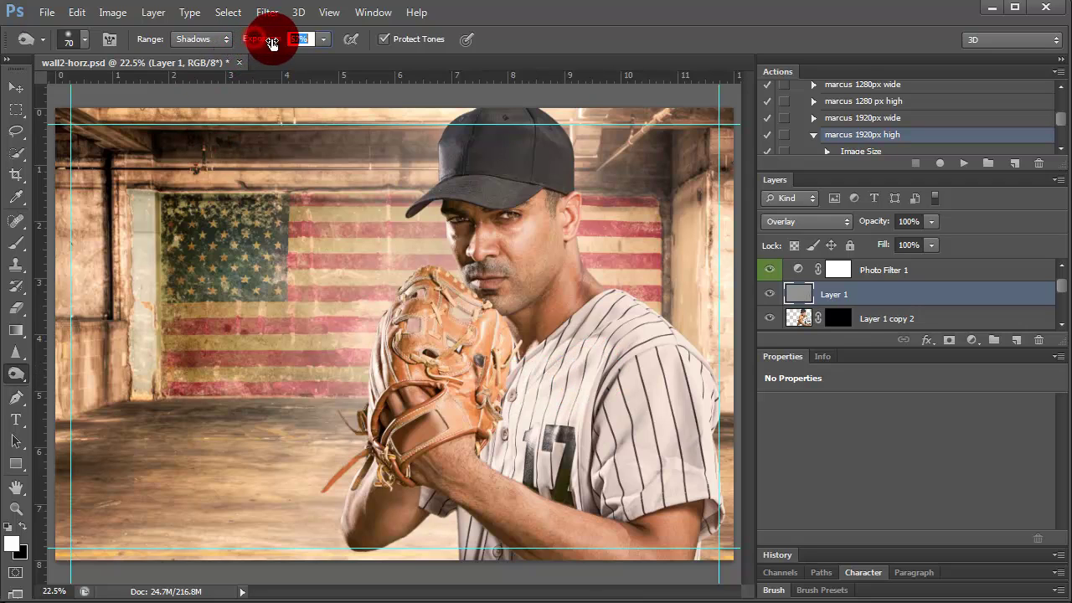
- Switch to Midtones and burn the jersey, chest, neck and chin, then toggle the gray layer to compare
{"action": "left_click_drag", "start_coordinate": [214, 35], "coordinate": [197, 58]}
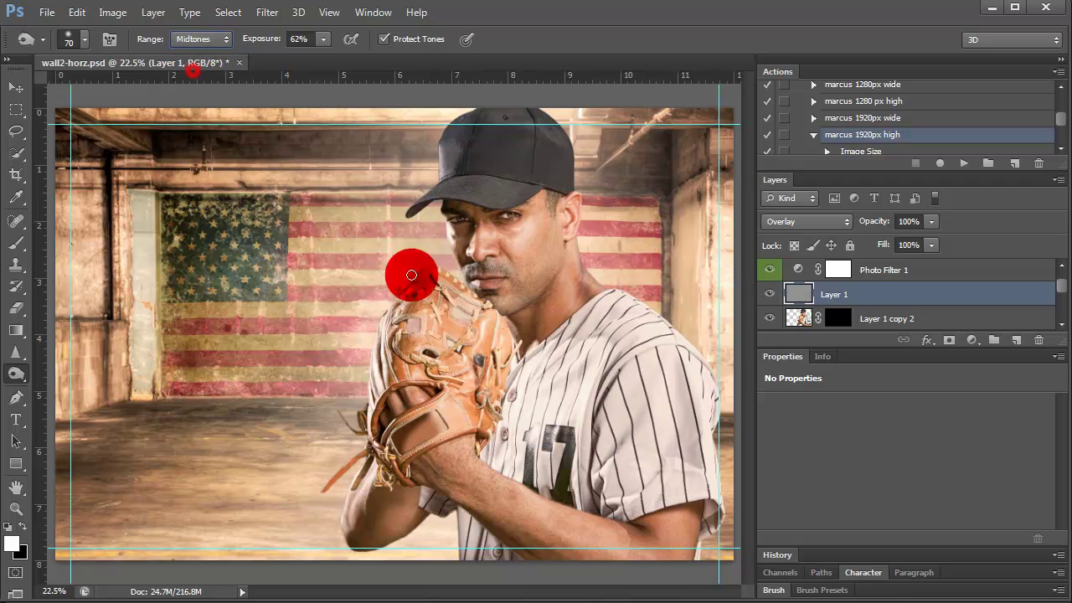
{"action": "mouse_move", "coordinate": [411, 275]}
{"action": "left_mouse_down"}
{"action": "mouse_move", "coordinate": [609, 323]}
{"action": "mouse_move", "coordinate": [587, 365]}
{"action": "mouse_move", "coordinate": [550, 387]}
{"action": "mouse_move", "coordinate": [594, 365]}
{"action": "mouse_move", "coordinate": [531, 388]}
{"action": "mouse_move", "coordinate": [555, 340]}
{"action": "mouse_move", "coordinate": [517, 366]}
{"action": "mouse_move", "coordinate": [506, 393]}
{"action": "mouse_move", "coordinate": [550, 443]}
{"action": "mouse_move", "coordinate": [560, 438]}
{"action": "mouse_move", "coordinate": [550, 478]}
{"action": "mouse_move", "coordinate": [562, 449]}
{"action": "mouse_move", "coordinate": [520, 414]}
{"action": "mouse_move", "coordinate": [488, 455]}
{"action": "mouse_move", "coordinate": [491, 366]}
{"action": "mouse_move", "coordinate": [462, 339]}
{"action": "mouse_move", "coordinate": [394, 335]}
{"action": "mouse_move", "coordinate": [418, 438]}
{"action": "mouse_move", "coordinate": [442, 407]}
{"action": "mouse_move", "coordinate": [466, 424]}
{"action": "mouse_move", "coordinate": [447, 410]}
{"action": "mouse_move", "coordinate": [382, 425]}
{"action": "mouse_move", "coordinate": [375, 455]}
{"action": "mouse_move", "coordinate": [404, 327]}
{"action": "mouse_move", "coordinate": [442, 288]}
{"action": "mouse_move", "coordinate": [569, 330]}
{"action": "mouse_move", "coordinate": [508, 342]}
{"action": "mouse_move", "coordinate": [421, 310]}
{"action": "mouse_move", "coordinate": [397, 377]}
{"action": "mouse_move", "coordinate": [378, 376]}
{"action": "mouse_move", "coordinate": [447, 289]}
{"action": "mouse_move", "coordinate": [545, 290]}
{"action": "mouse_move", "coordinate": [561, 259]}
{"action": "mouse_move", "coordinate": [538, 297]}
{"action": "mouse_move", "coordinate": [507, 321]}
{"action": "mouse_move", "coordinate": [551, 278]}
{"action": "mouse_move", "coordinate": [540, 230]}
{"action": "left_mouse_up"}
{"action": "key", "text": "bracketright"}
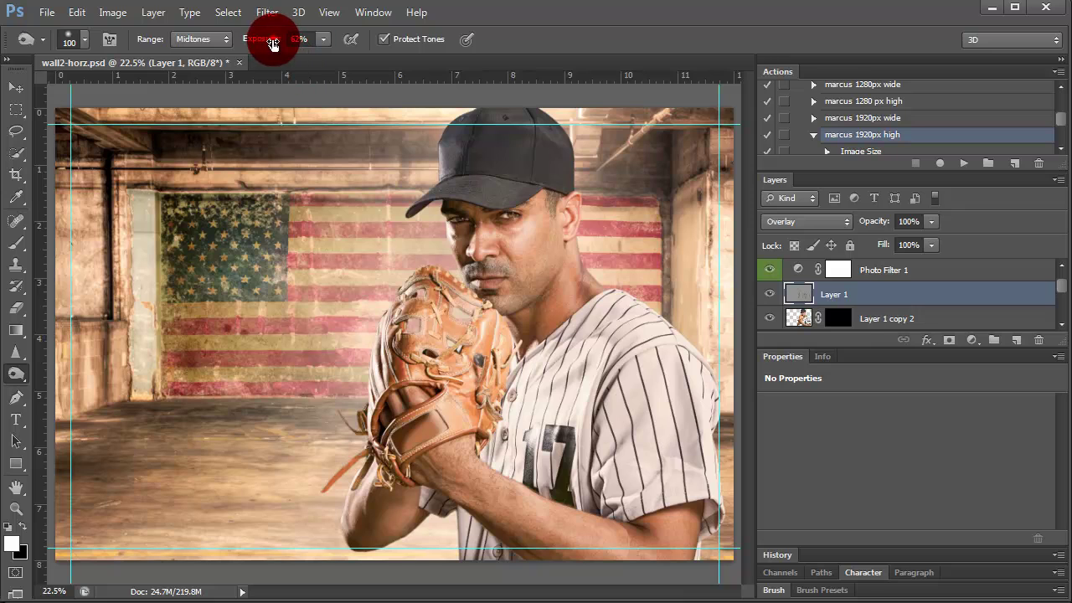
{"action": "mouse_move", "coordinate": [558, 271]}
{"action": "left_mouse_down"}
{"action": "mouse_move", "coordinate": [565, 279]}
{"action": "mouse_move", "coordinate": [513, 319]}
{"action": "mouse_move", "coordinate": [571, 241]}
{"action": "mouse_move", "coordinate": [536, 249]}
{"action": "mouse_move", "coordinate": [537, 210]}
{"action": "mouse_move", "coordinate": [507, 208]}
{"action": "mouse_move", "coordinate": [491, 259]}
{"action": "mouse_move", "coordinate": [460, 264]}
{"action": "left_mouse_up"}
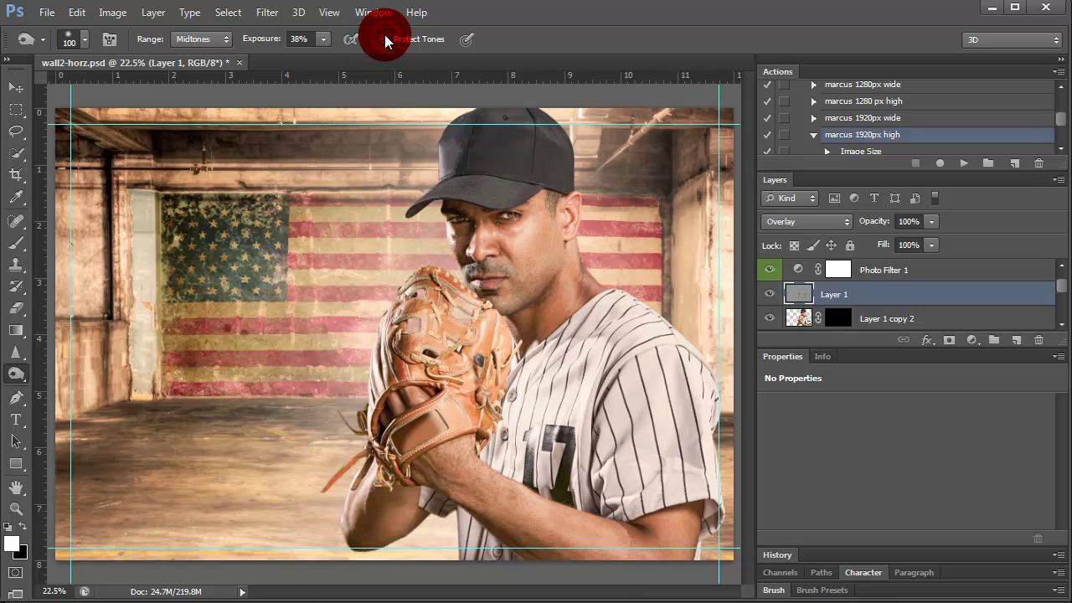
{"action": "left_click", "coordinate": [770, 295]}
{"action": "left_click", "coordinate": [774, 297]}
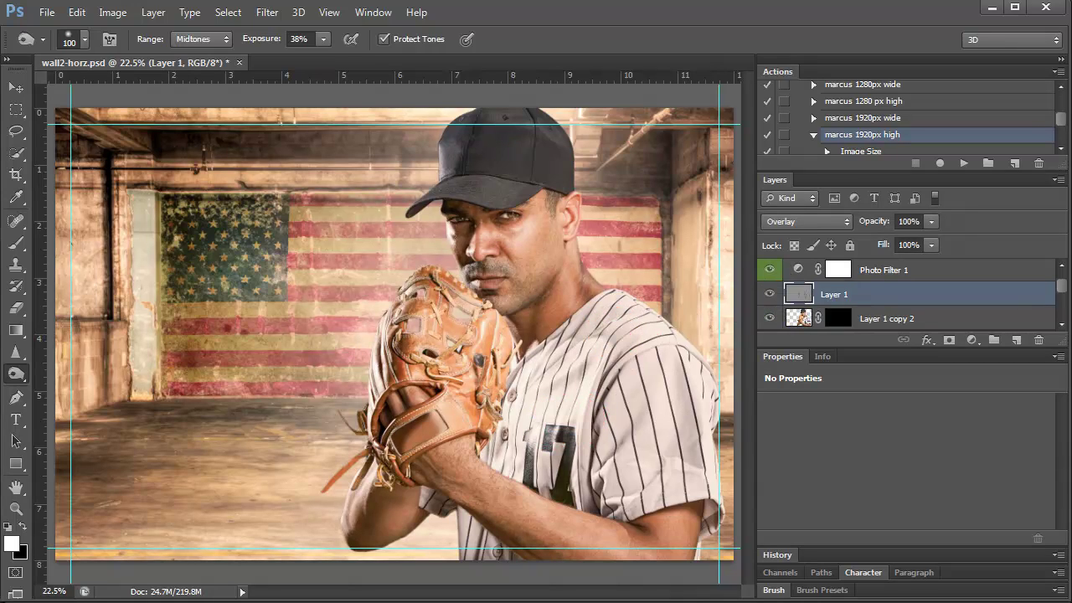
{"action": "left_click", "coordinate": [11, 379]}
- Dodge the jersey, the face down to the forearm, and the neck at 37% exposure
{"action": "left_click", "coordinate": [84, 373]}
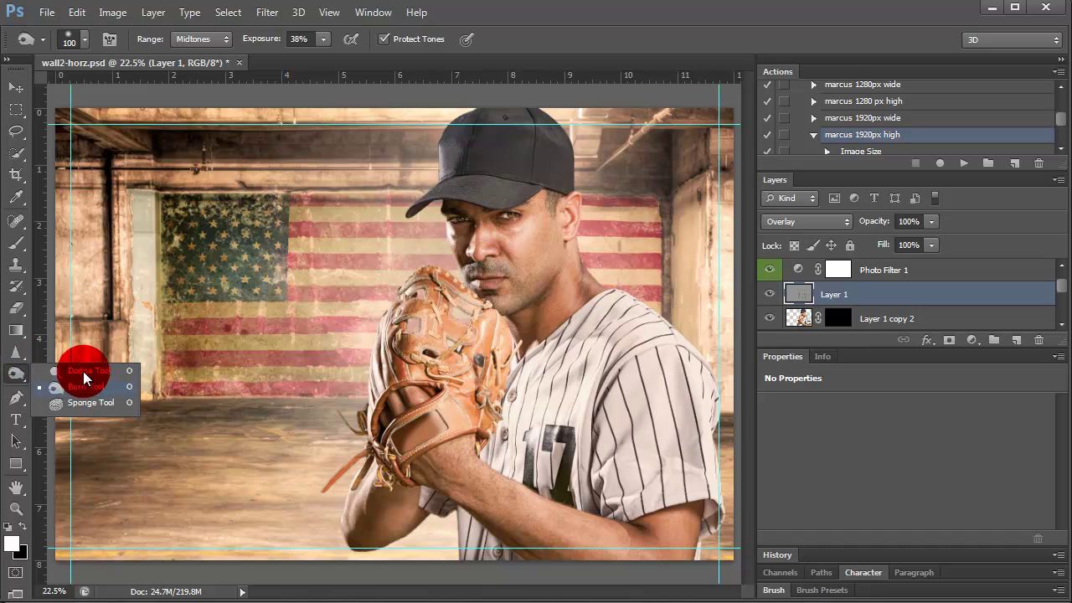
{"action": "mouse_move", "coordinate": [631, 466]}
{"action": "left_mouse_down"}
{"action": "mouse_move", "coordinate": [587, 380]}
{"action": "mouse_move", "coordinate": [575, 394]}
{"action": "mouse_move", "coordinate": [594, 371]}
{"action": "mouse_move", "coordinate": [510, 443]}
{"action": "mouse_move", "coordinate": [534, 209]}
{"action": "left_mouse_up"}
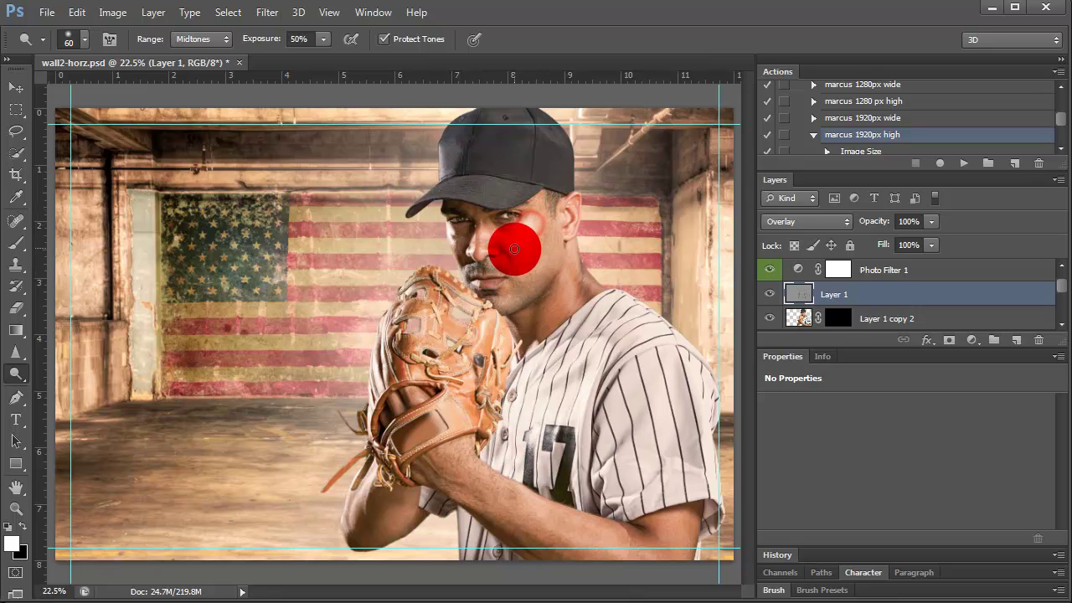
{"action": "mouse_move", "coordinate": [514, 248]}
{"action": "left_mouse_down"}
{"action": "mouse_move", "coordinate": [471, 467]}
{"action": "mouse_move", "coordinate": [505, 480]}
{"action": "mouse_move", "coordinate": [550, 443]}
{"action": "mouse_move", "coordinate": [467, 461]}
{"action": "mouse_move", "coordinate": [577, 514]}
{"action": "mouse_move", "coordinate": [582, 352]}
{"action": "mouse_move", "coordinate": [574, 478]}
{"action": "mouse_move", "coordinate": [668, 464]}
{"action": "mouse_move", "coordinate": [682, 378]}
{"action": "mouse_move", "coordinate": [670, 360]}
{"action": "mouse_move", "coordinate": [670, 431]}
{"action": "mouse_move", "coordinate": [664, 365]}
{"action": "mouse_move", "coordinate": [667, 445]}
{"action": "mouse_move", "coordinate": [754, 319]}
{"action": "mouse_move", "coordinate": [711, 461]}
{"action": "mouse_move", "coordinate": [625, 323]}
{"action": "mouse_move", "coordinate": [672, 337]}
{"action": "mouse_move", "coordinate": [711, 376]}
{"action": "mouse_move", "coordinate": [625, 517]}
{"action": "mouse_move", "coordinate": [519, 441]}
{"action": "mouse_move", "coordinate": [497, 461]}
{"action": "mouse_move", "coordinate": [574, 352]}
{"action": "mouse_move", "coordinate": [530, 385]}
{"action": "mouse_move", "coordinate": [556, 213]}
{"action": "mouse_move", "coordinate": [529, 219]}
{"action": "mouse_move", "coordinate": [591, 232]}
{"action": "mouse_move", "coordinate": [561, 237]}
{"action": "mouse_move", "coordinate": [579, 318]}
{"action": "mouse_move", "coordinate": [560, 371]}
{"action": "mouse_move", "coordinate": [296, 134]}
{"action": "mouse_move", "coordinate": [243, 43]}
{"action": "left_mouse_up"}
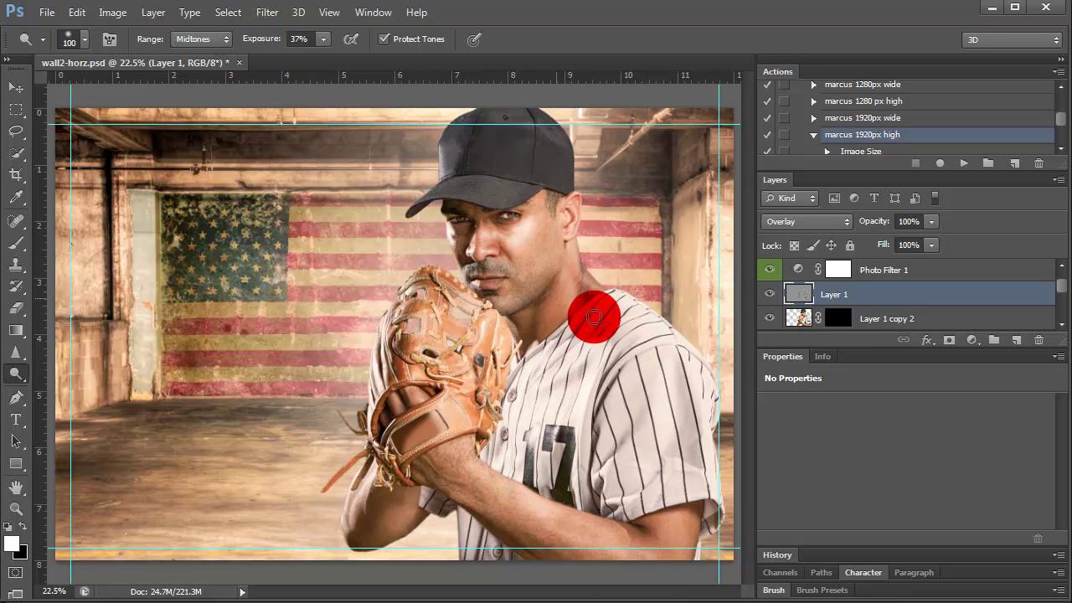
{"action": "mouse_move", "coordinate": [594, 310]}
{"action": "left_mouse_down"}
{"action": "mouse_move", "coordinate": [584, 284]}
{"action": "mouse_move", "coordinate": [497, 342]}
{"action": "mouse_move", "coordinate": [465, 289]}
{"action": "mouse_move", "coordinate": [478, 359]}
{"action": "mouse_move", "coordinate": [455, 423]}
{"action": "mouse_move", "coordinate": [610, 545]}
{"action": "mouse_move", "coordinate": [355, 461]}
{"action": "mouse_move", "coordinate": [497, 506]}
{"action": "mouse_move", "coordinate": [458, 490]}
{"action": "mouse_move", "coordinate": [591, 566]}
{"action": "mouse_move", "coordinate": [558, 376]}
{"action": "mouse_move", "coordinate": [723, 297]}
{"action": "left_mouse_up"}
- Toggle the gray overlay layer solo and on/off repeatedly to compare it with the composite
{"action": "left_click", "coordinate": [769, 295], "text": "alt"}
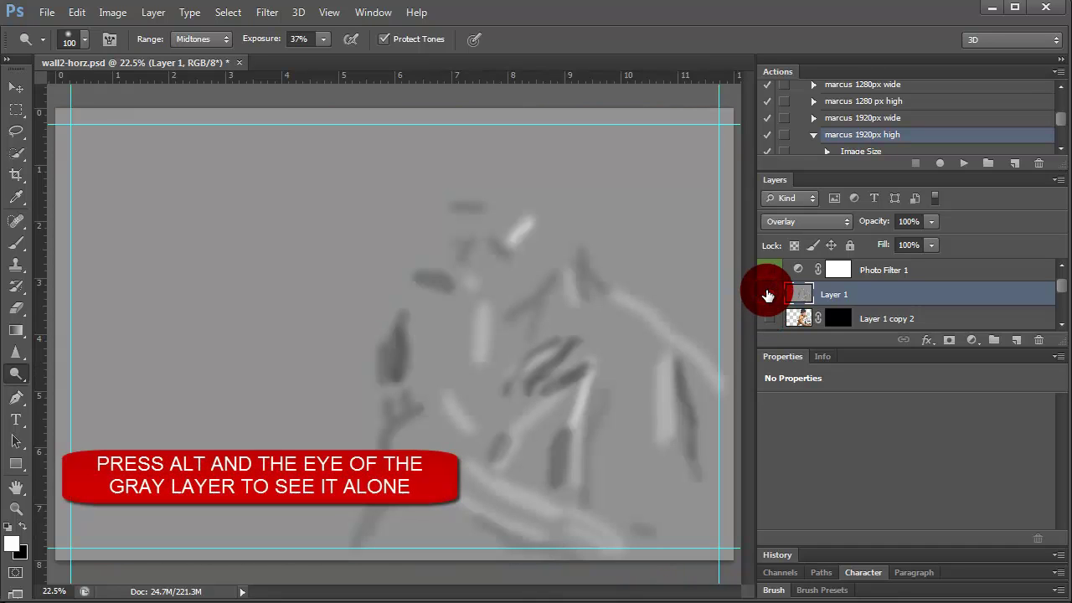
{"action": "left_click", "coordinate": [767, 294], "text": "alt"}
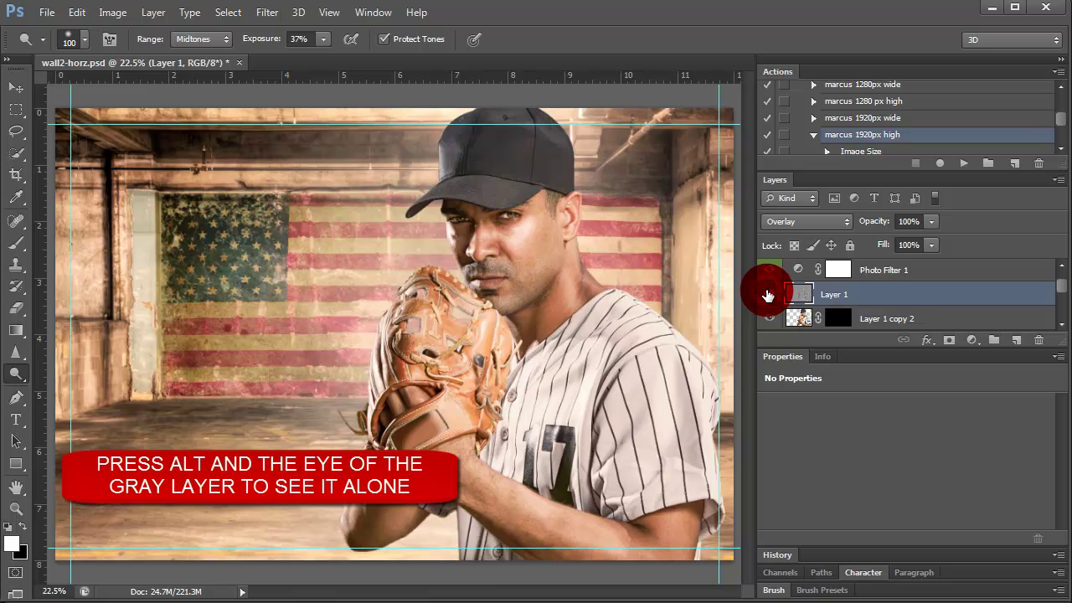
{"action": "left_click", "coordinate": [767, 295], "text": "alt"}
{"action": "left_click", "coordinate": [767, 295], "text": "alt"}
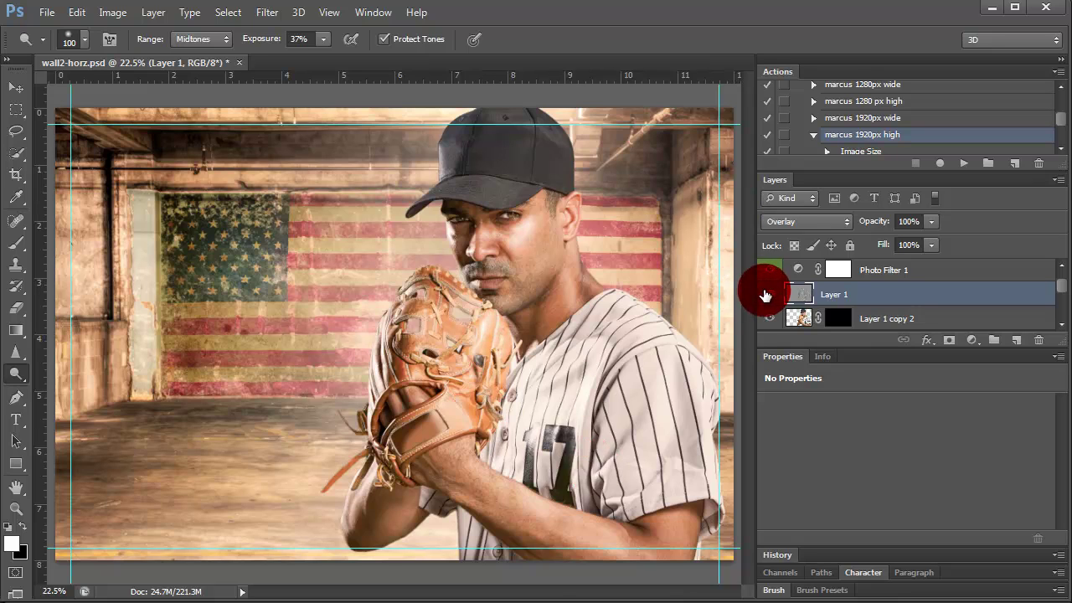
{"action": "left_click", "coordinate": [765, 294]}
{"action": "left_click", "coordinate": [766, 295]}
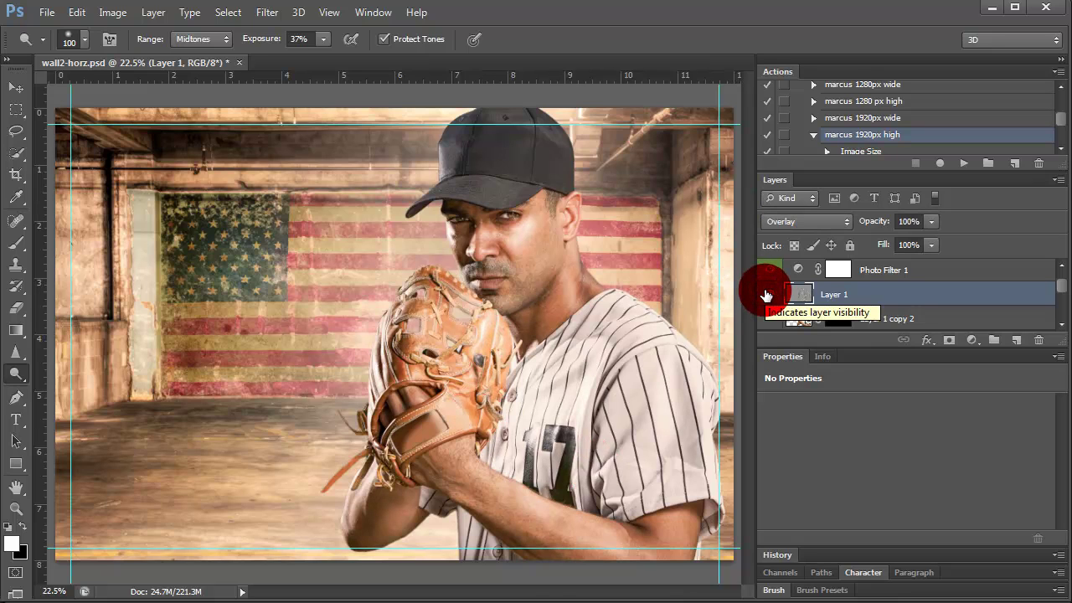
{"action": "left_click", "coordinate": [765, 294]}
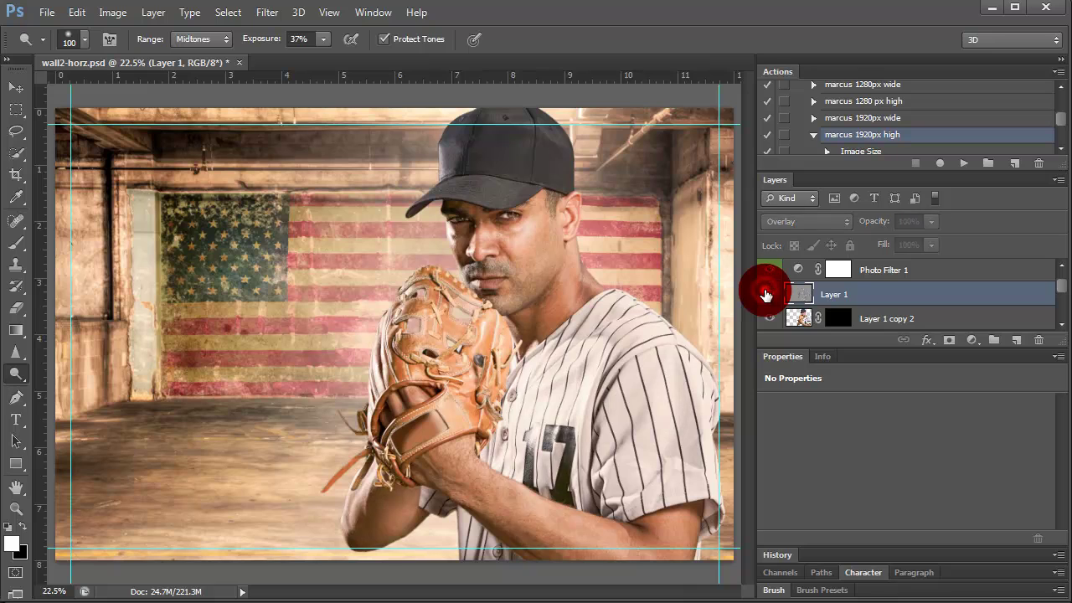
- Burn the top of the cap, brim and face, checking with the overlay hidden
{"action": "mouse_move", "coordinate": [449, 142]}
{"action": "left_mouse_down"}
{"action": "mouse_move", "coordinate": [505, 117]}
{"action": "mouse_move", "coordinate": [552, 135]}
{"action": "mouse_move", "coordinate": [537, 112]}
{"action": "mouse_move", "coordinate": [557, 143]}
{"action": "mouse_move", "coordinate": [555, 227]}
{"action": "mouse_move", "coordinate": [486, 220]}
{"action": "mouse_move", "coordinate": [438, 187]}
{"action": "mouse_move", "coordinate": [488, 196]}
{"action": "left_mouse_up"}
{"action": "left_click_drag", "start_coordinate": [16, 379], "coordinate": [60, 387]}
{"action": "mouse_move", "coordinate": [491, 163]}
{"action": "left_mouse_down"}
{"action": "mouse_move", "coordinate": [564, 153]}
{"action": "mouse_move", "coordinate": [471, 162]}
{"action": "mouse_move", "coordinate": [461, 115]}
{"action": "mouse_move", "coordinate": [469, 217]}
{"action": "mouse_move", "coordinate": [545, 190]}
{"action": "mouse_move", "coordinate": [497, 203]}
{"action": "mouse_move", "coordinate": [548, 179]}
{"action": "mouse_move", "coordinate": [491, 223]}
{"action": "left_mouse_up"}
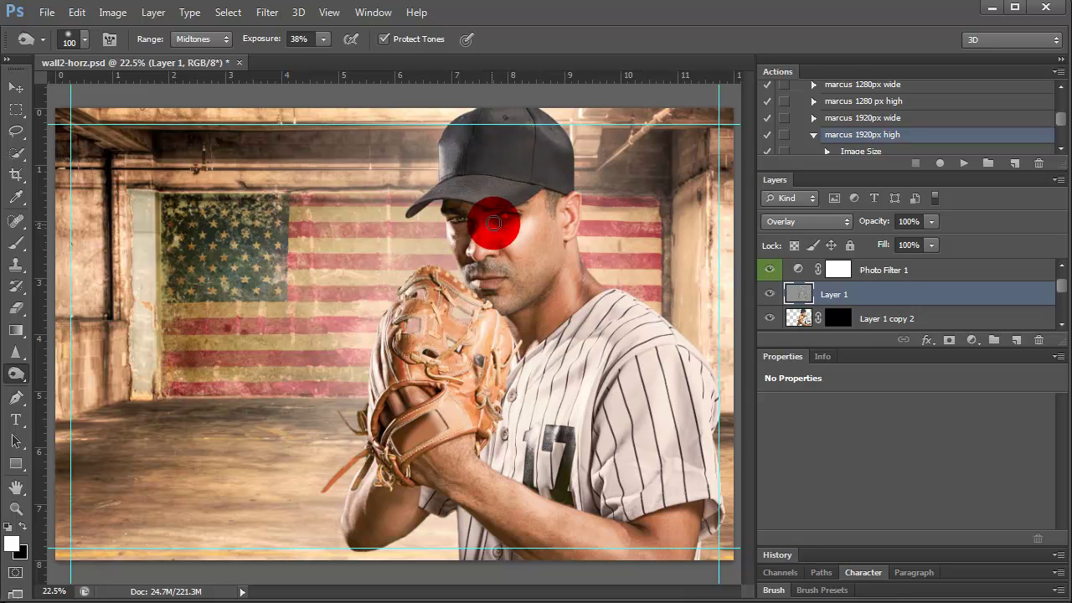
{"action": "left_click", "coordinate": [616, 417]}
{"action": "left_click", "coordinate": [769, 295]}
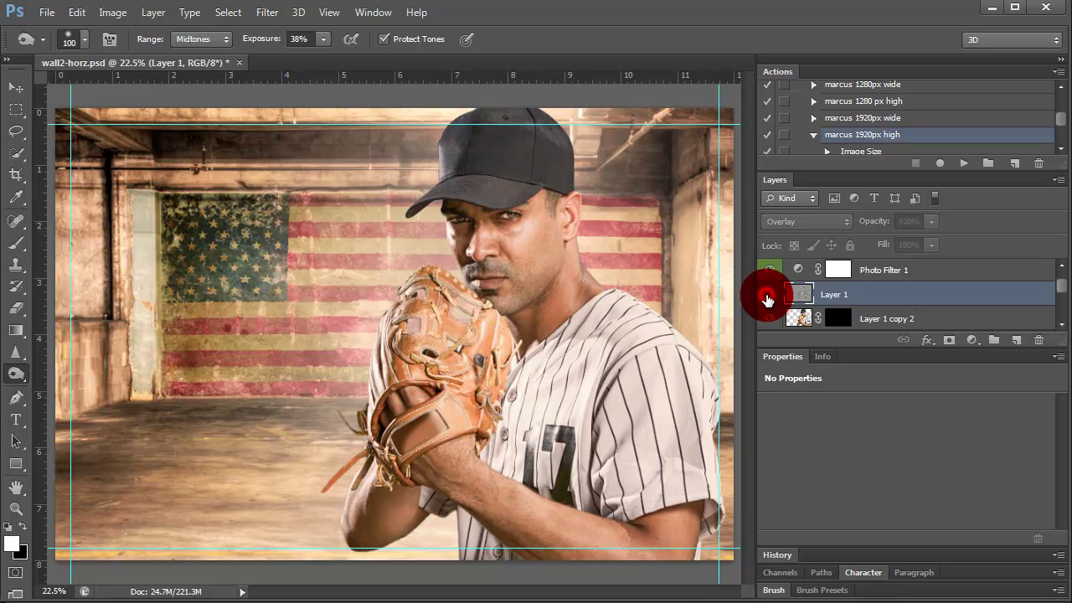
{"action": "left_click", "coordinate": [768, 297]}
{"action": "mouse_move", "coordinate": [598, 199]}
{"action": "left_mouse_down"}
{"action": "mouse_move", "coordinate": [567, 179]}
{"action": "mouse_move", "coordinate": [470, 165]}
{"action": "left_mouse_up"}
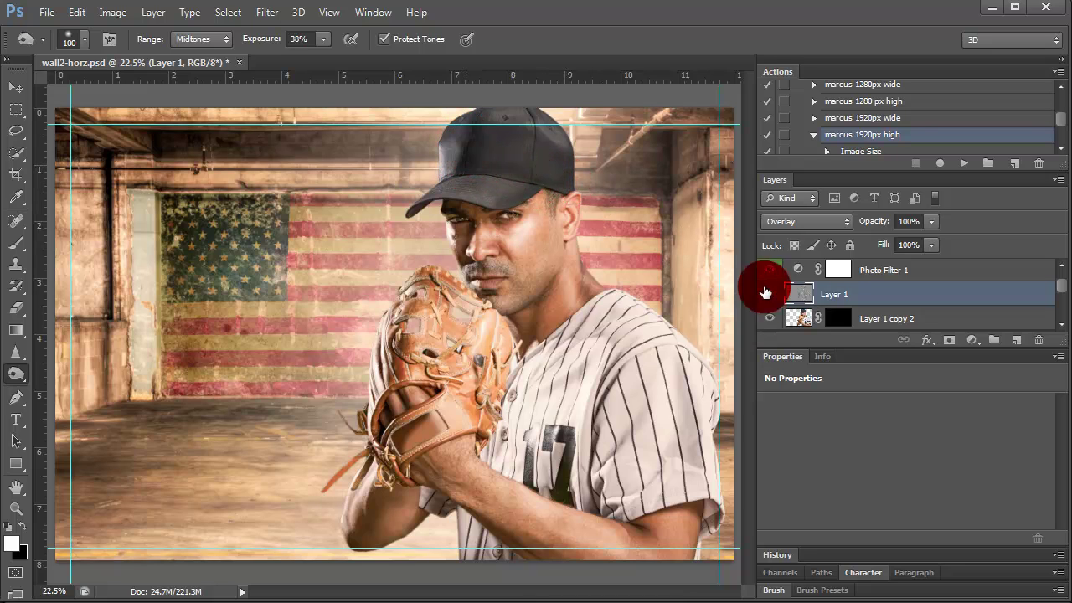
- Dodge the forearm and glove on the overlay layer, then return to the Burn tool
{"action": "left_click", "coordinate": [770, 297], "text": "alt"}
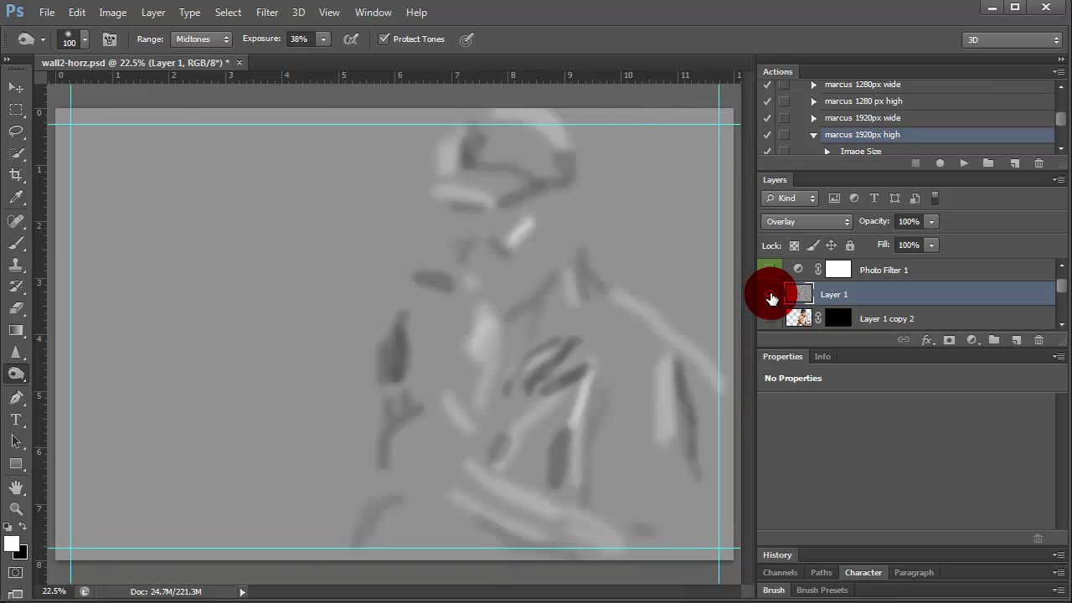
{"action": "left_click", "coordinate": [769, 297], "text": "alt"}
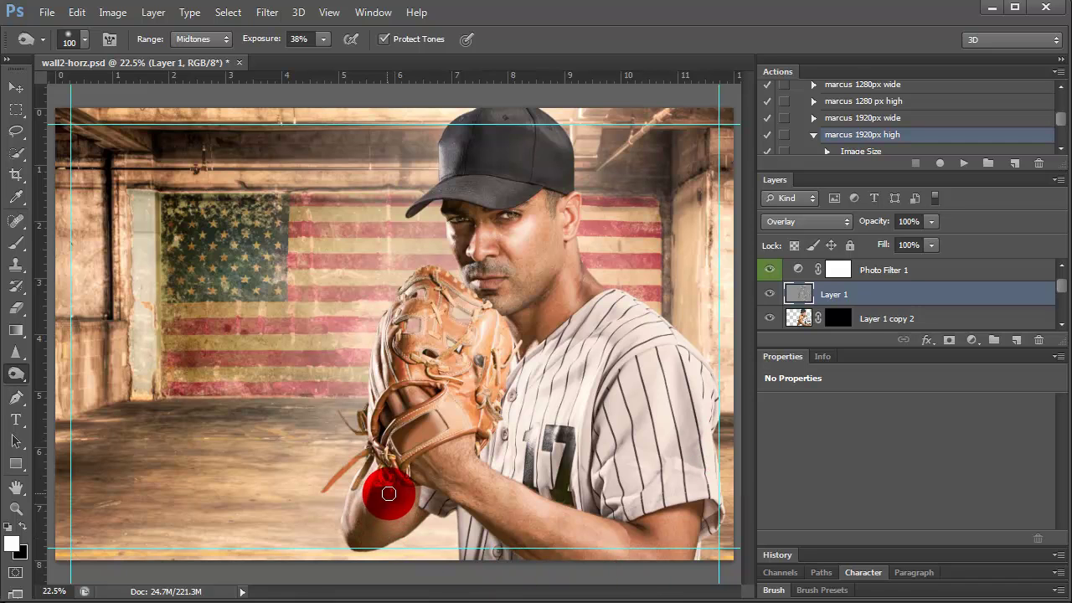
{"action": "left_click", "coordinate": [768, 294], "text": "alt"}
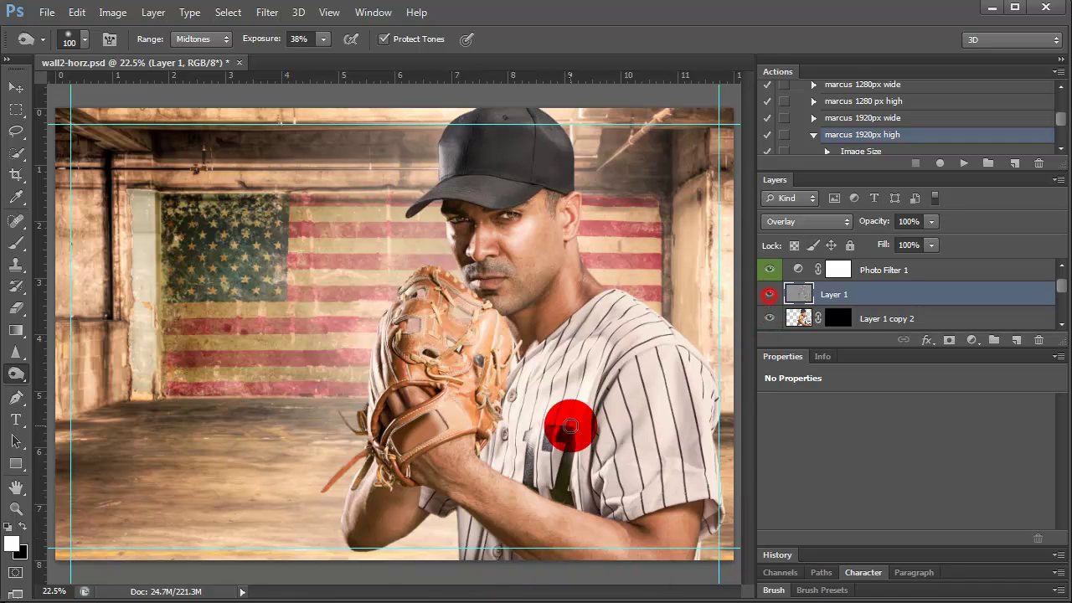
{"action": "left_click_drag", "start_coordinate": [383, 499], "coordinate": [358, 545]}
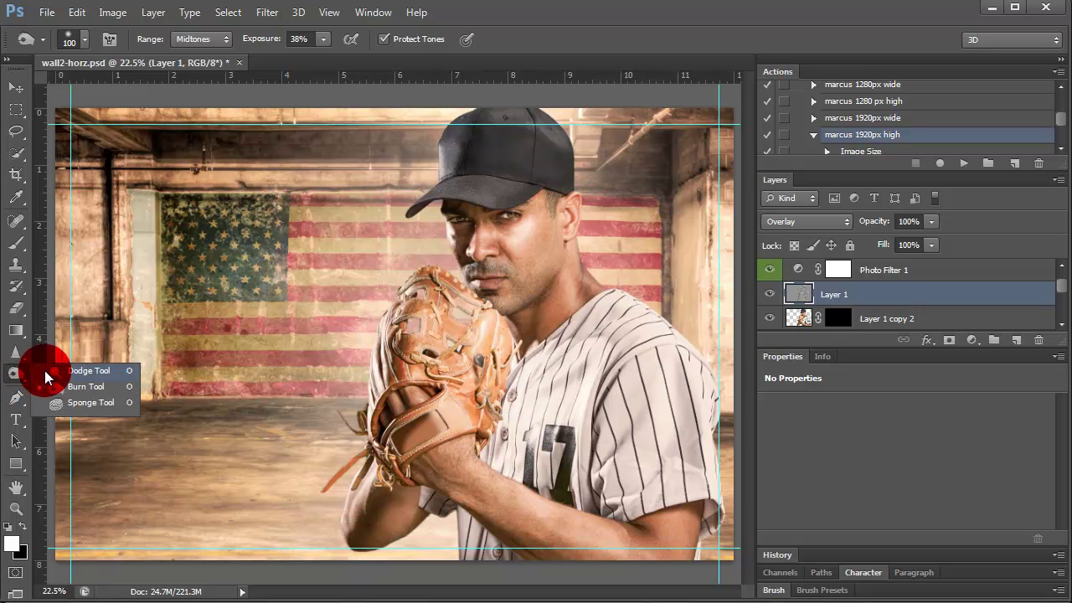
{"action": "left_click_drag", "start_coordinate": [11, 384], "coordinate": [54, 371]}
{"action": "mouse_move", "coordinate": [371, 438]}
{"action": "left_mouse_down"}
{"action": "mouse_move", "coordinate": [346, 513]}
{"action": "mouse_move", "coordinate": [550, 581]}
{"action": "mouse_move", "coordinate": [477, 534]}
{"action": "mouse_move", "coordinate": [464, 560]}
{"action": "left_mouse_up"}
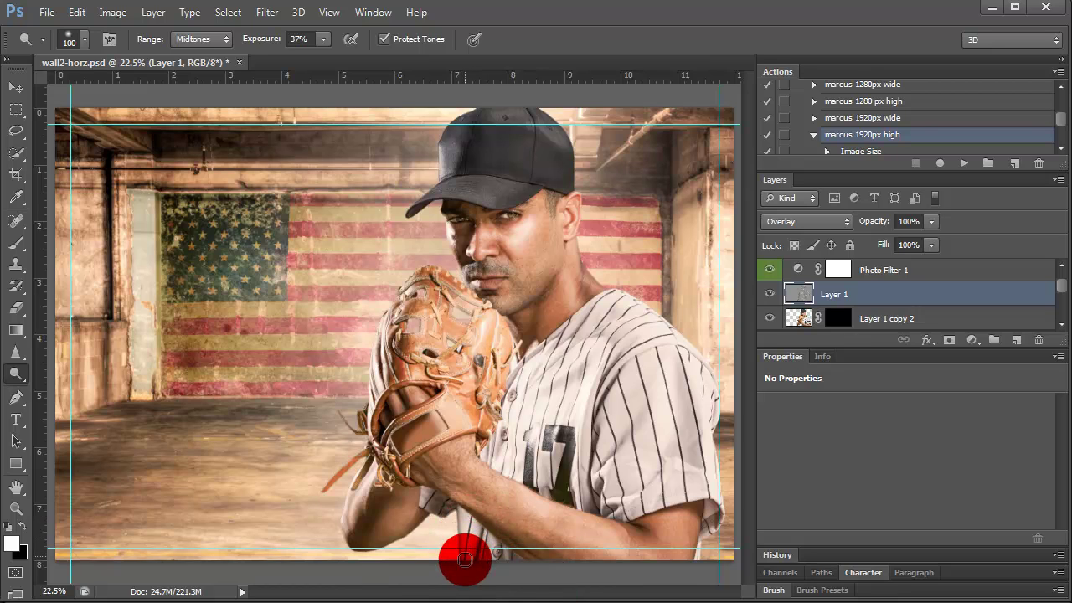
{"action": "left_click", "coordinate": [15, 374]}
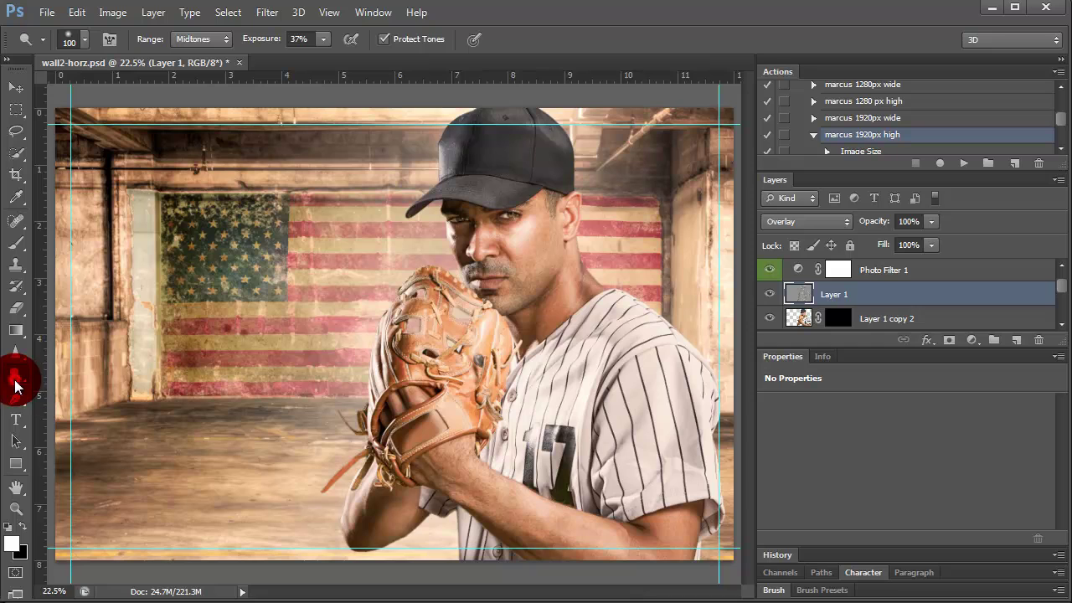
{"action": "left_click_drag", "start_coordinate": [15, 385], "coordinate": [83, 386]}
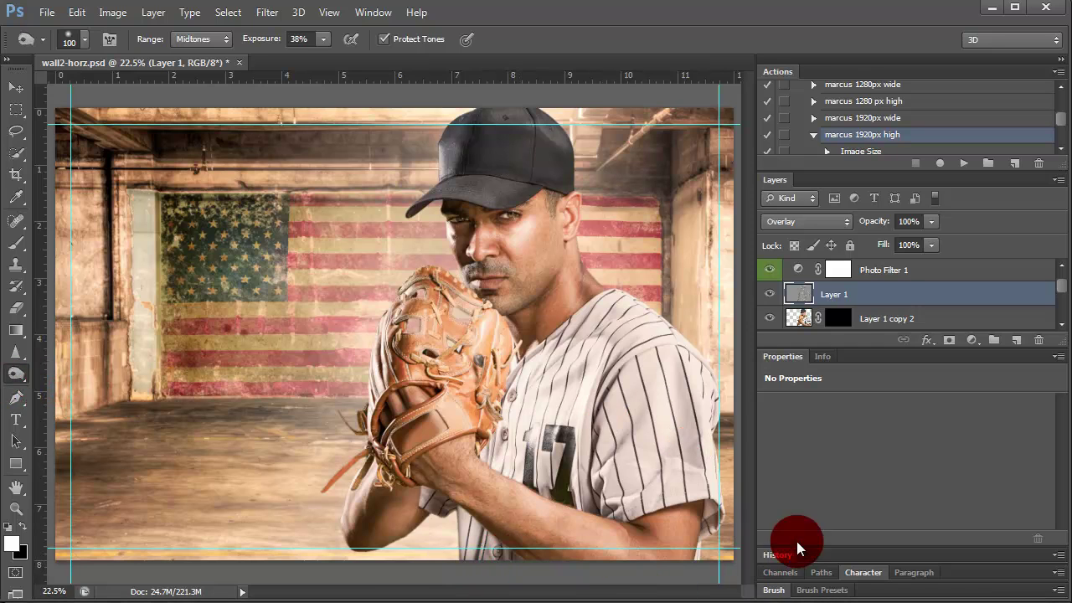
- Toggle the overlay layer to compare, then select Layer 1 copy 2 and the other player layer
{"action": "left_click", "coordinate": [770, 294]}
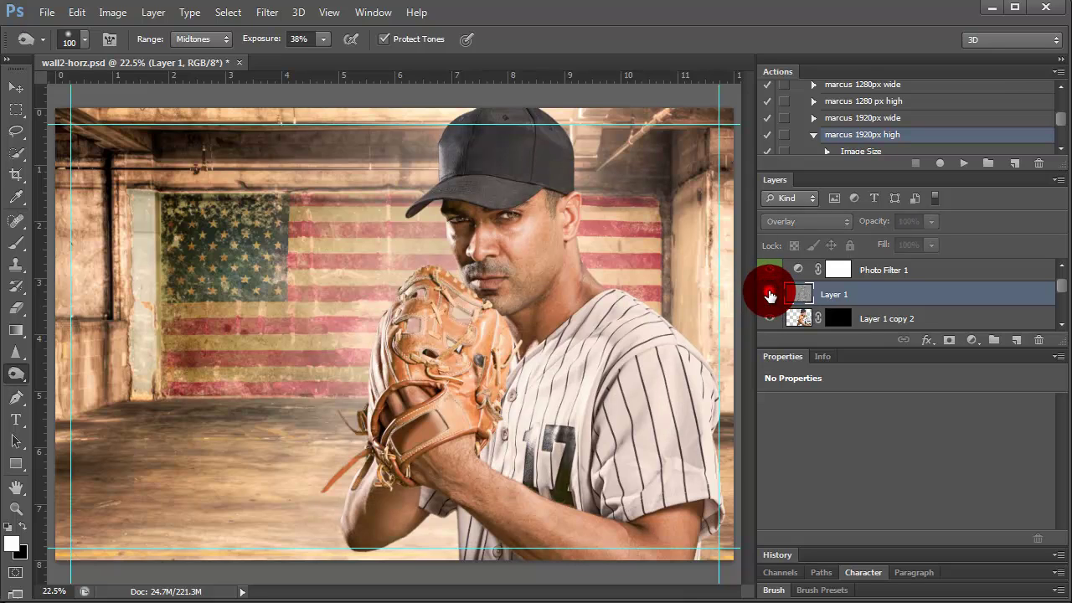
{"action": "left_click", "coordinate": [770, 294]}
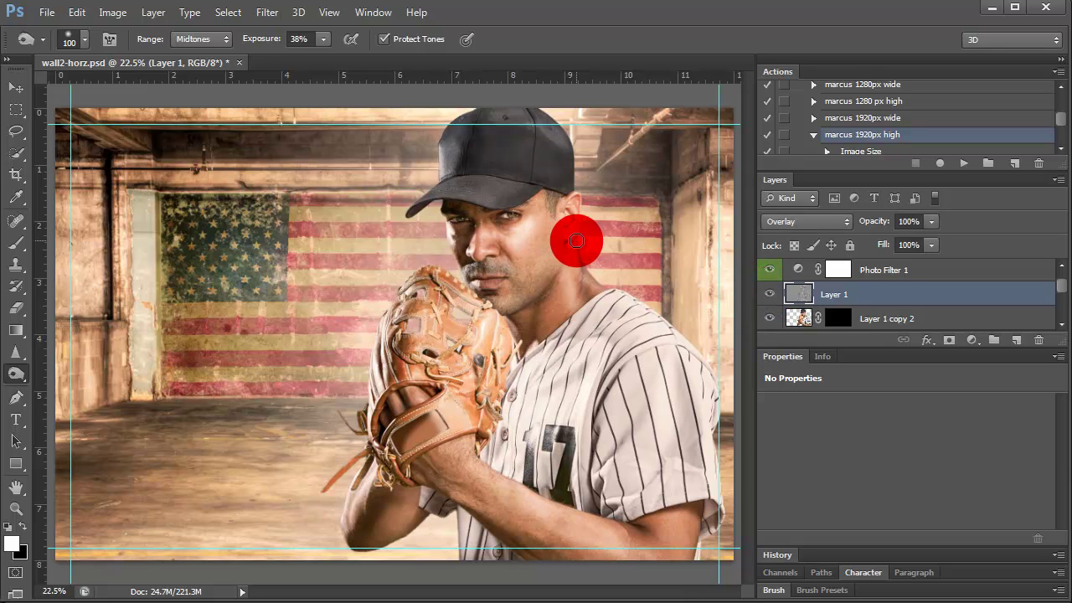
{"action": "left_click", "coordinate": [888, 318]}
{"action": "left_click", "coordinate": [770, 270]}
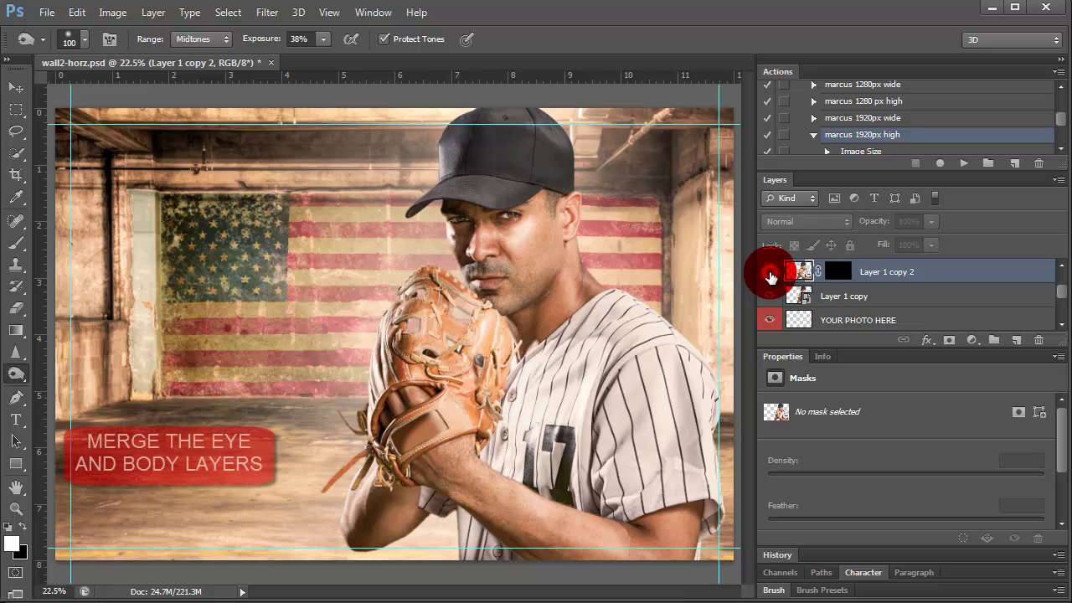
- Merge the eye and body layers into a single player layer
{"action": "left_click", "coordinate": [771, 271]}
{"action": "right_click", "coordinate": [883, 303]}
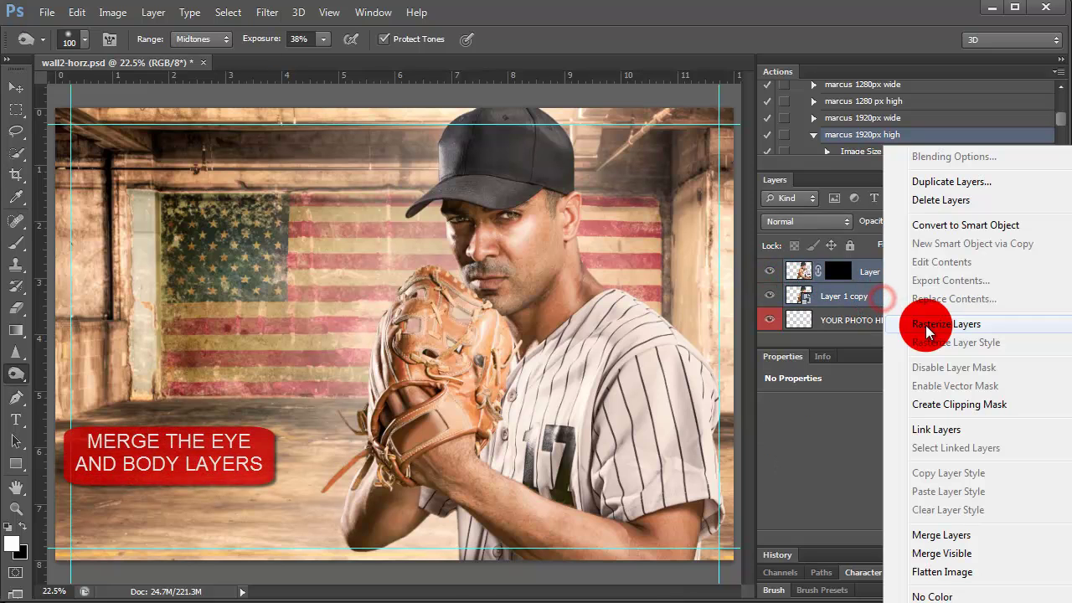
{"action": "left_click", "coordinate": [922, 536]}
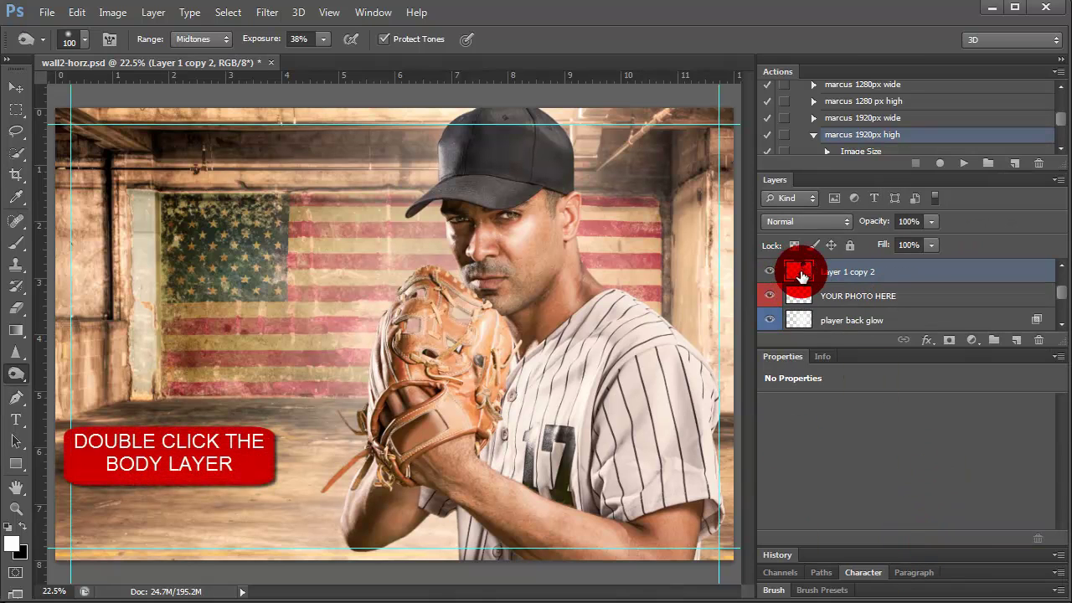
- Give the player layer a white Outer Glow, then widen its size to 250 px
{"action": "double_click", "coordinate": [921, 263]}
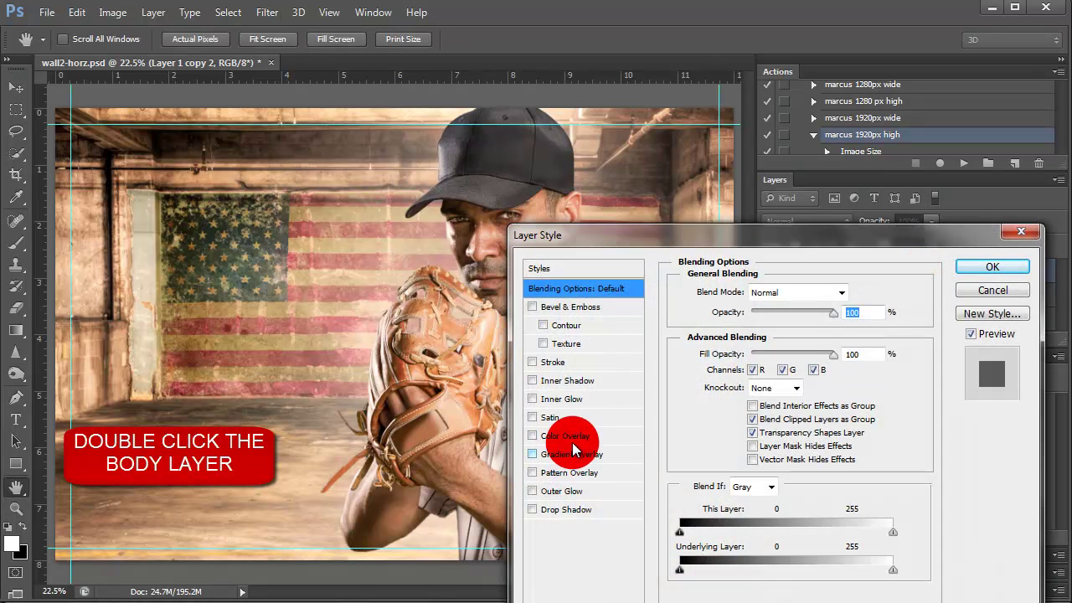
{"action": "left_click", "coordinate": [549, 491]}
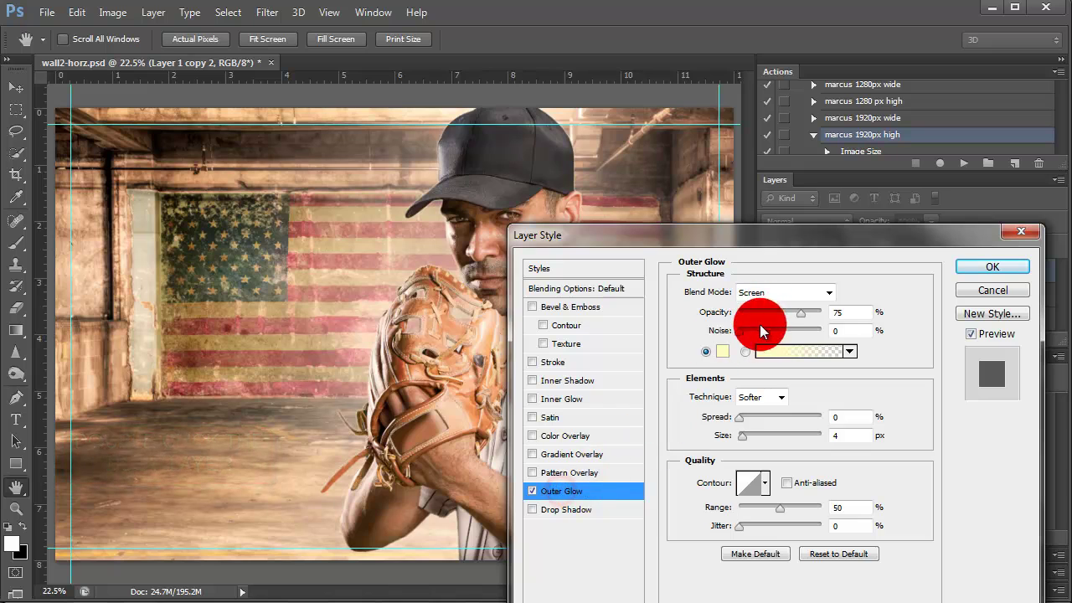
{"action": "left_click", "coordinate": [722, 352]}
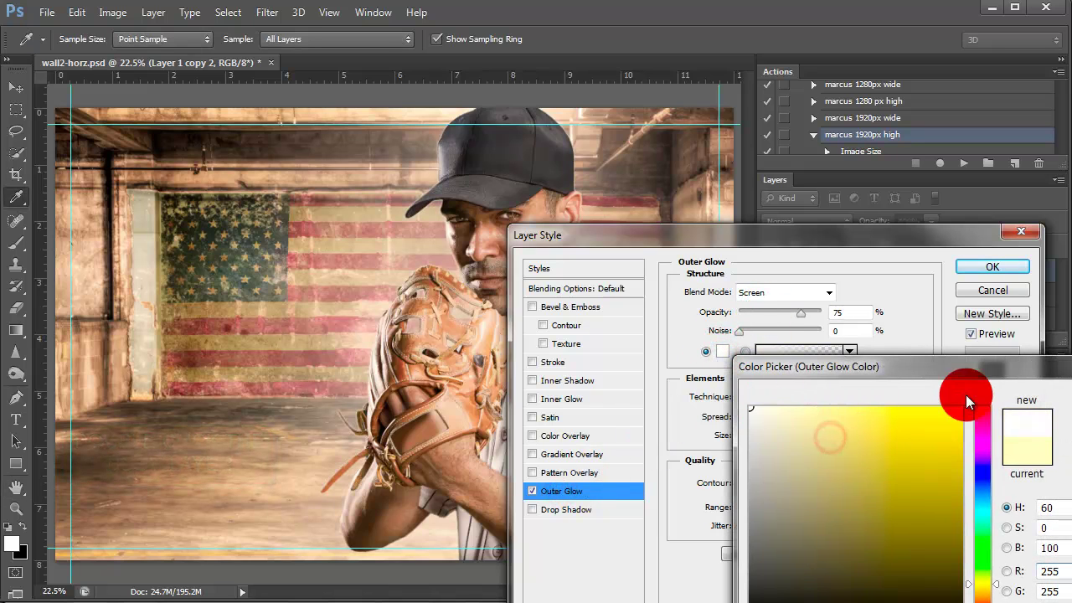
{"action": "left_click", "coordinate": [1042, 480]}
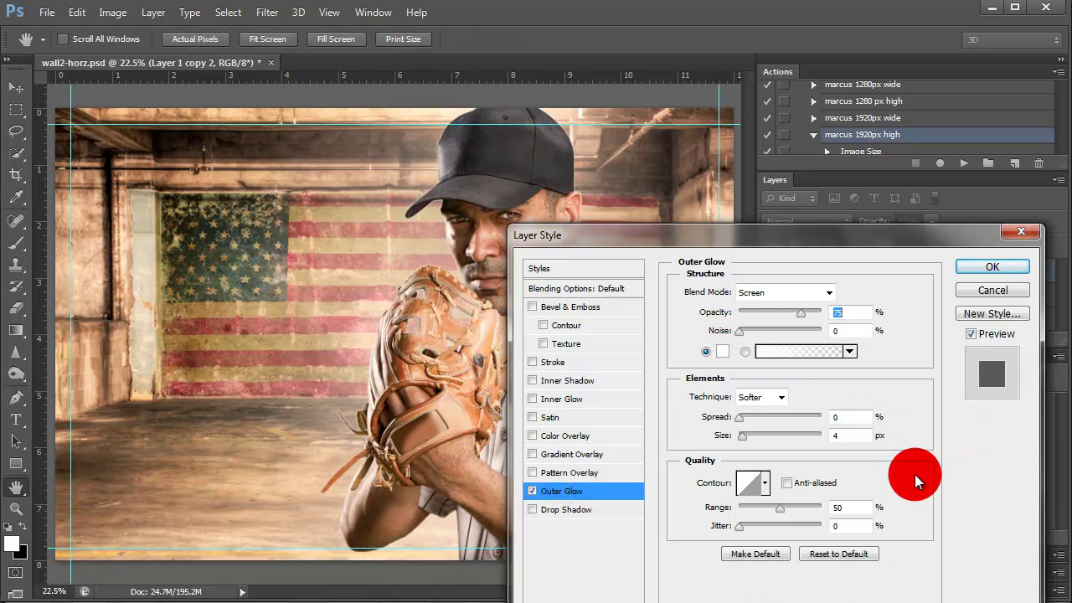
{"action": "left_click", "coordinate": [971, 268]}
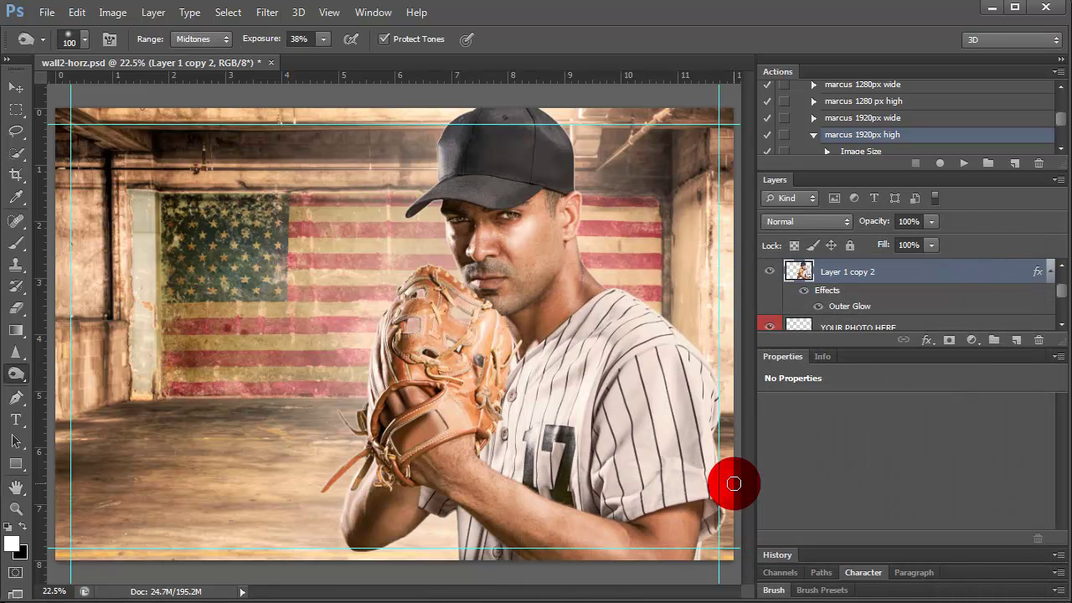
{"action": "double_click", "coordinate": [829, 308]}
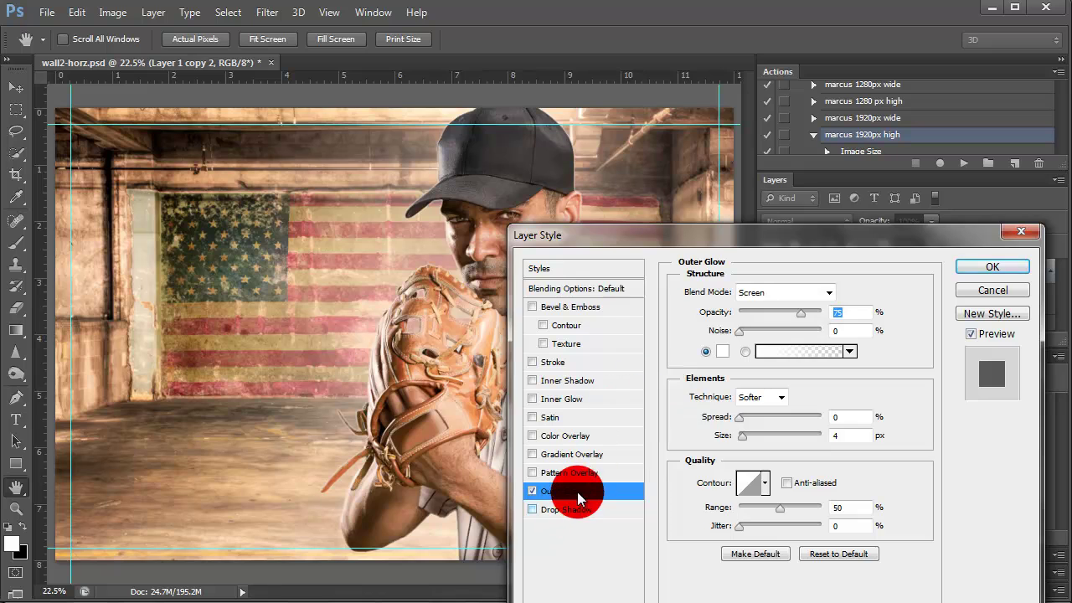
{"action": "left_click_drag", "start_coordinate": [740, 435], "coordinate": [842, 438]}
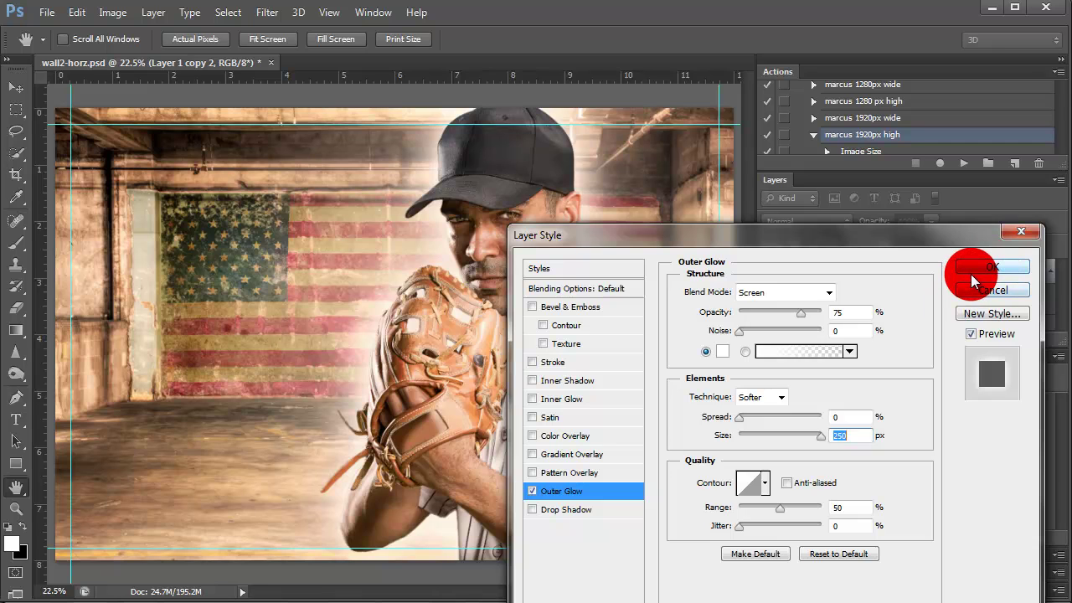
{"action": "left_click", "coordinate": [970, 274]}
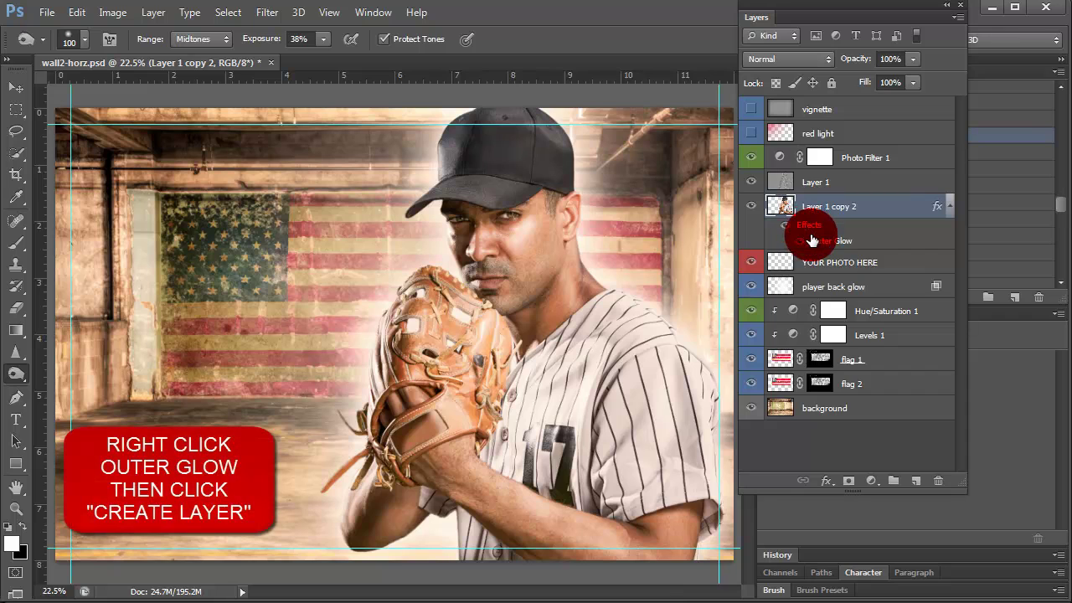
- Split the Outer Glow effect into its own layer and soften it with a large Gaussian Blur
{"action": "right_click", "coordinate": [811, 240]}
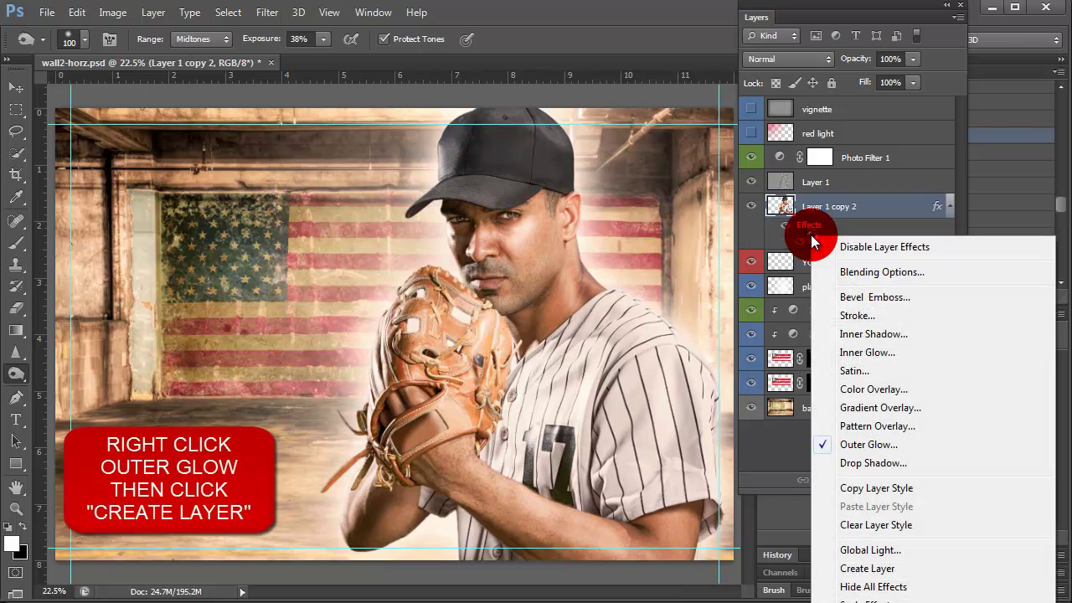
{"action": "left_click", "coordinate": [855, 571]}
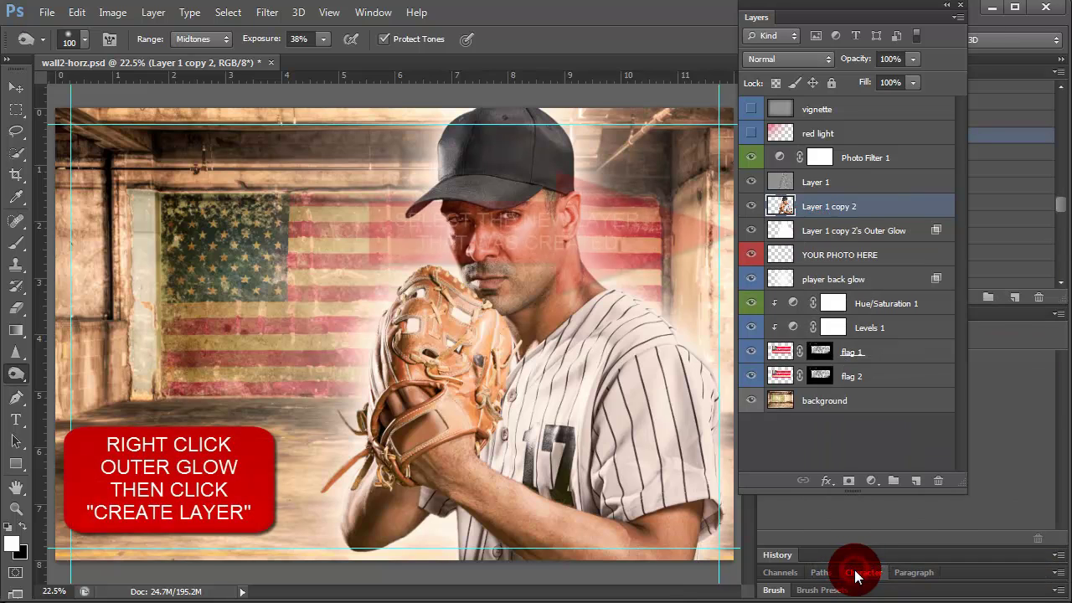
{"action": "left_click", "coordinate": [787, 232]}
{"action": "left_click", "coordinate": [266, 12]}
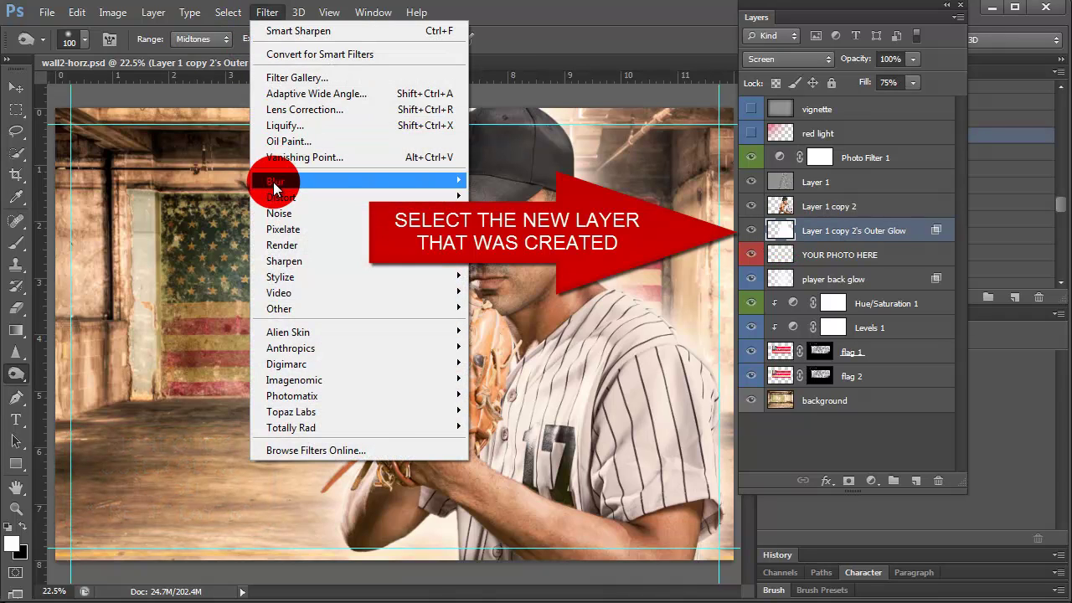
{"action": "mouse_move", "coordinate": [276, 181]}
{"action": "left_click", "coordinate": [521, 300]}
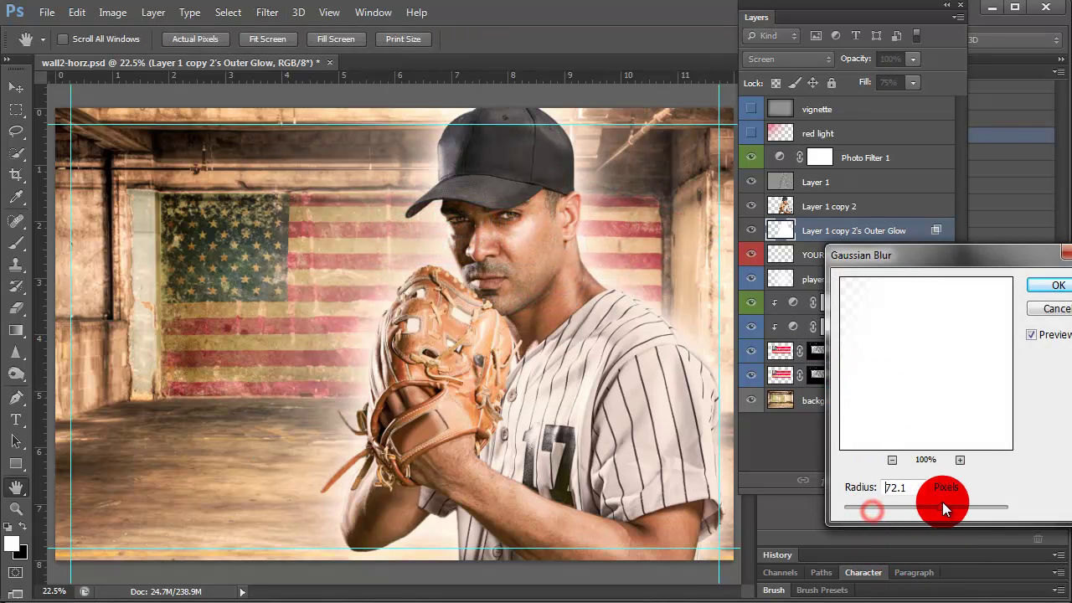
{"action": "left_click_drag", "start_coordinate": [943, 503], "coordinate": [1002, 501]}
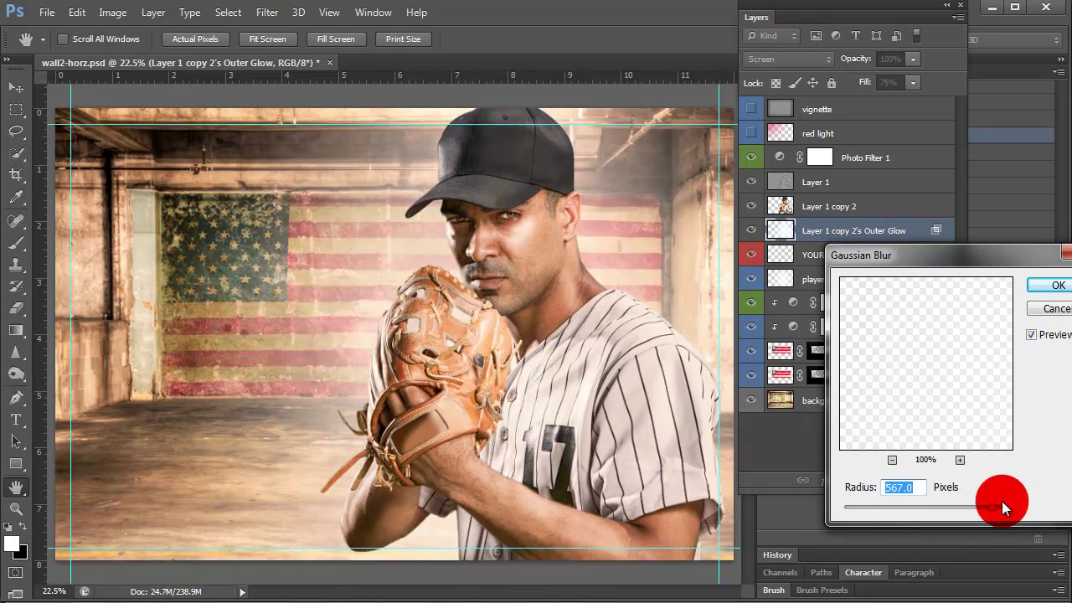
{"action": "left_click", "coordinate": [1055, 285]}
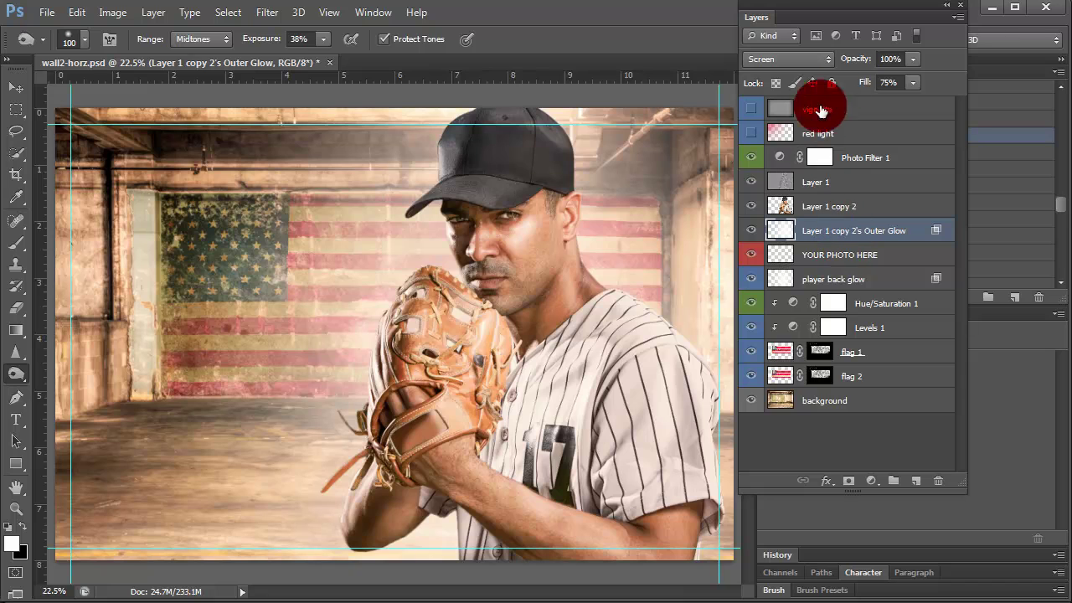
- Set the Outer Glow layer to 100% opacity, toggling its visibility to compare
{"action": "mouse_move", "coordinate": [859, 59]}
{"action": "left_mouse_down"}
{"action": "mouse_move", "coordinate": [820, 69]}
{"action": "mouse_move", "coordinate": [909, 72]}
{"action": "left_mouse_up"}
{"action": "left_click", "coordinate": [752, 226]}
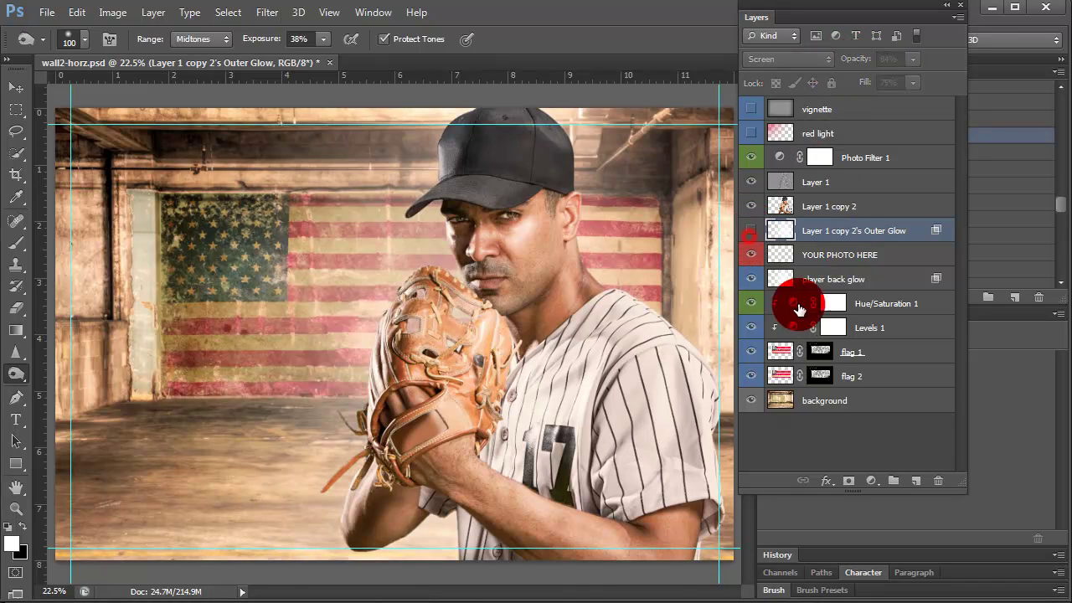
{"action": "left_click_drag", "start_coordinate": [750, 242], "coordinate": [751, 237]}
{"action": "left_click", "coordinate": [753, 231]}
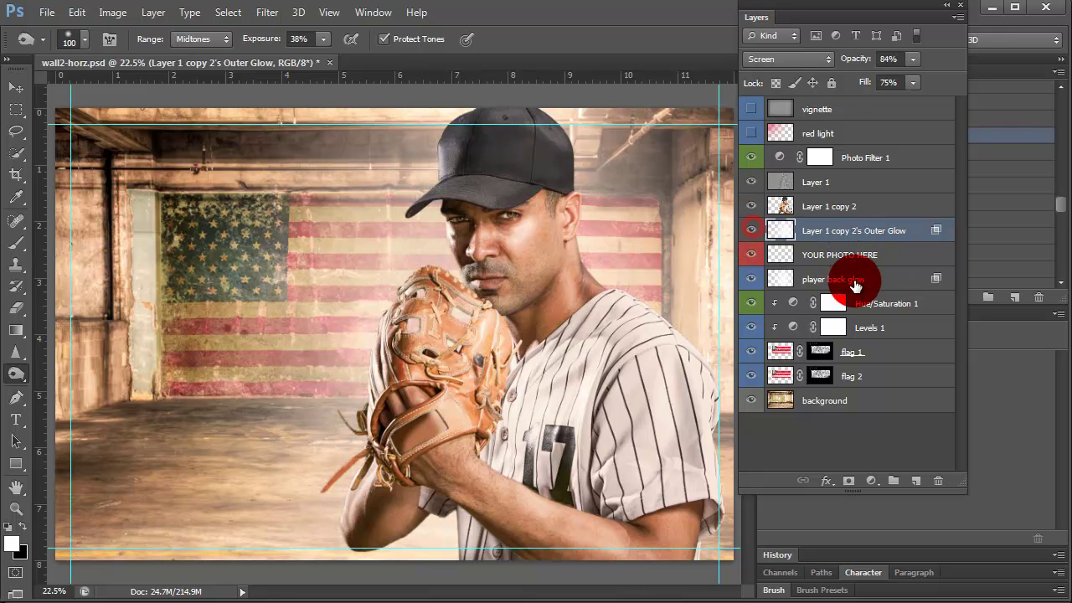
{"action": "left_click", "coordinate": [846, 280]}
{"action": "left_click", "coordinate": [751, 279]}
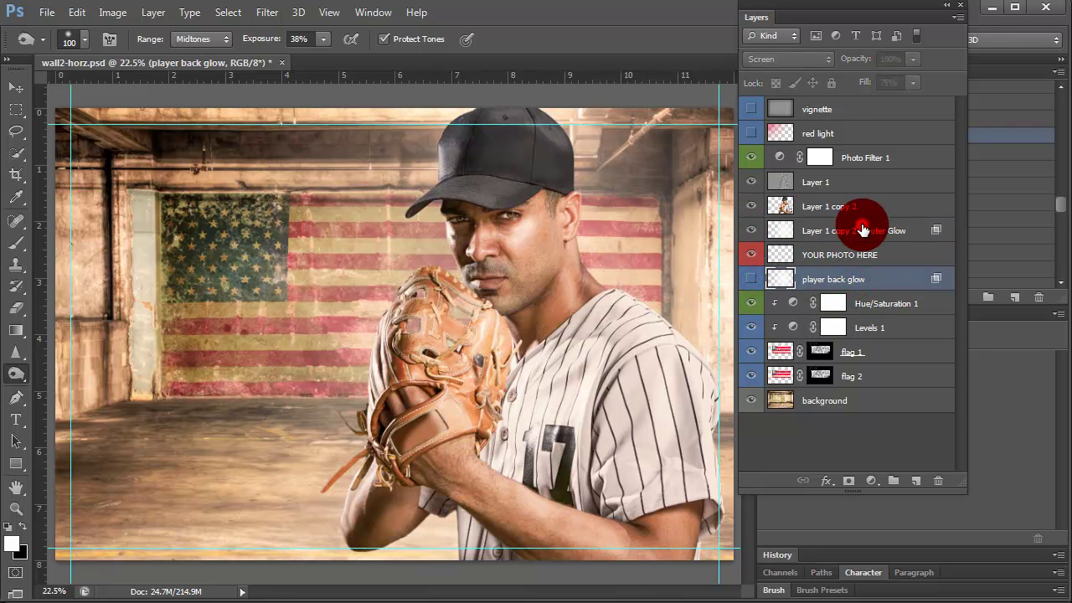
{"action": "left_click", "coordinate": [863, 229]}
{"action": "left_click_drag", "start_coordinate": [853, 66], "coordinate": [935, 59]}
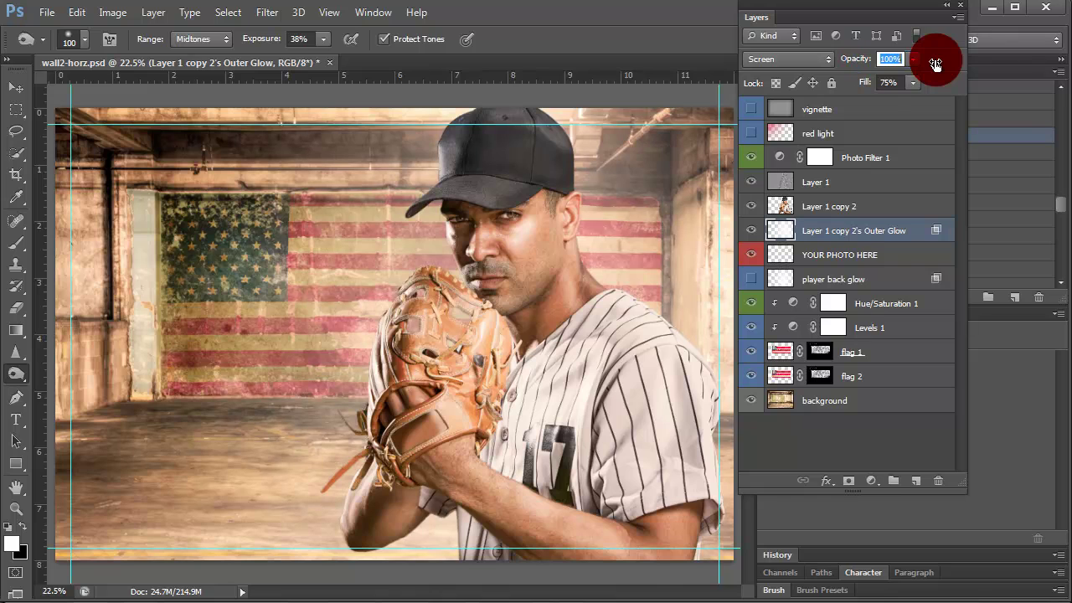
{"action": "left_click", "coordinate": [867, 236]}
- Duplicate the Outer Glow layer
{"action": "right_click", "coordinate": [846, 232]}
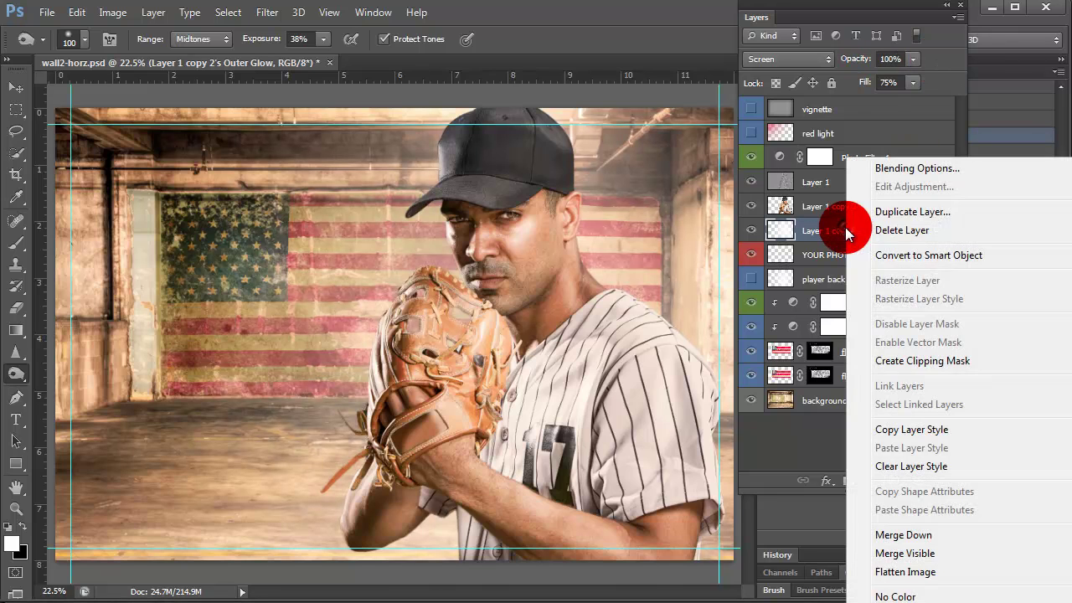
{"action": "left_click", "coordinate": [846, 211]}
{"action": "left_click", "coordinate": [592, 203]}
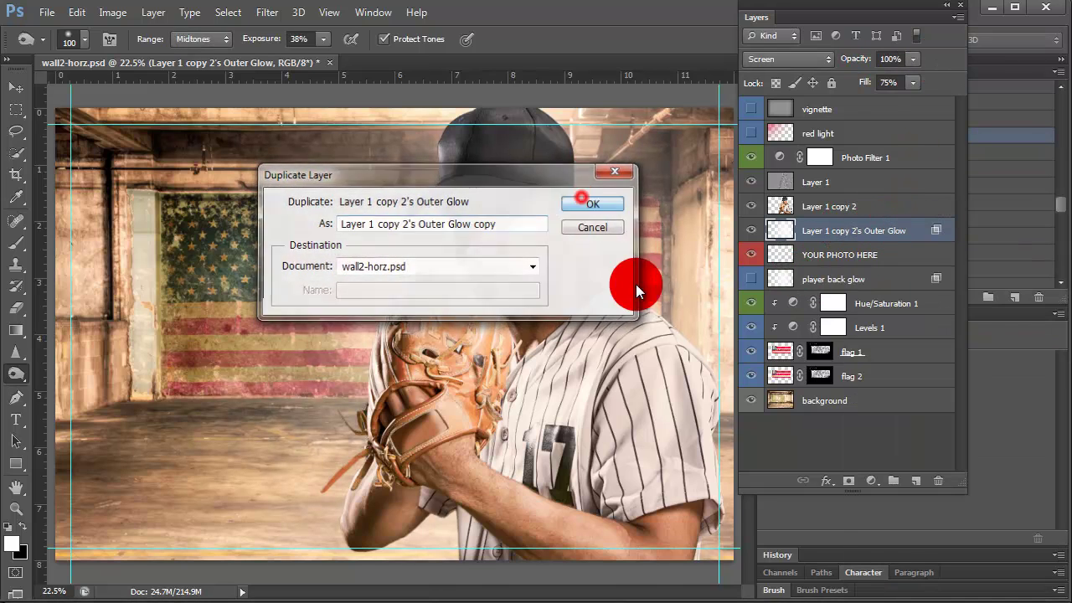
- Show the red light layer and add a Solid Color fill layer clipped to it
{"action": "left_click", "coordinate": [751, 133]}
{"action": "left_click", "coordinate": [804, 134]}
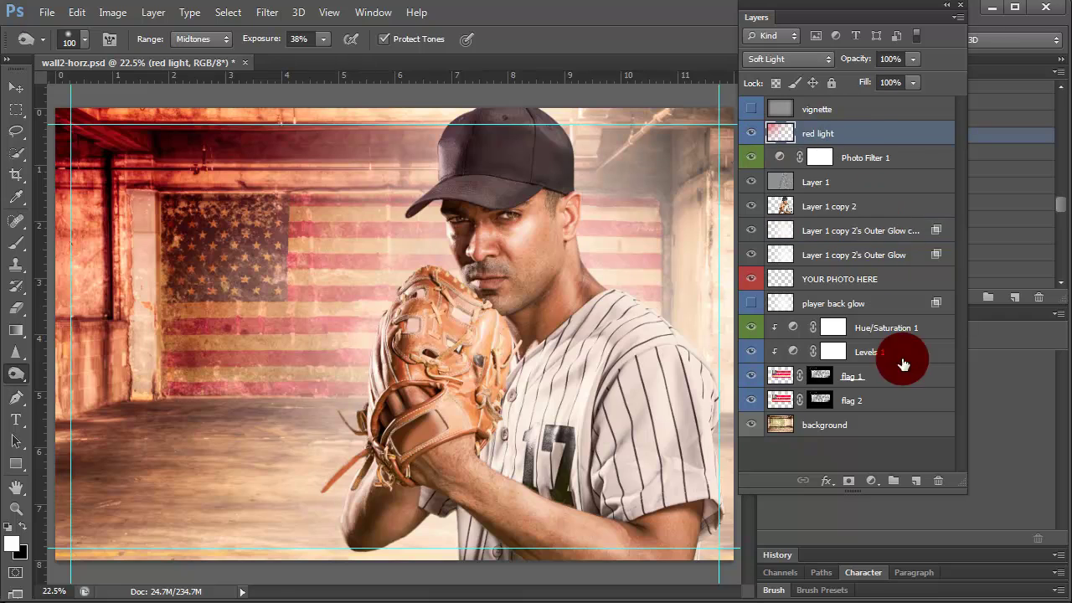
{"action": "left_click", "coordinate": [871, 480]}
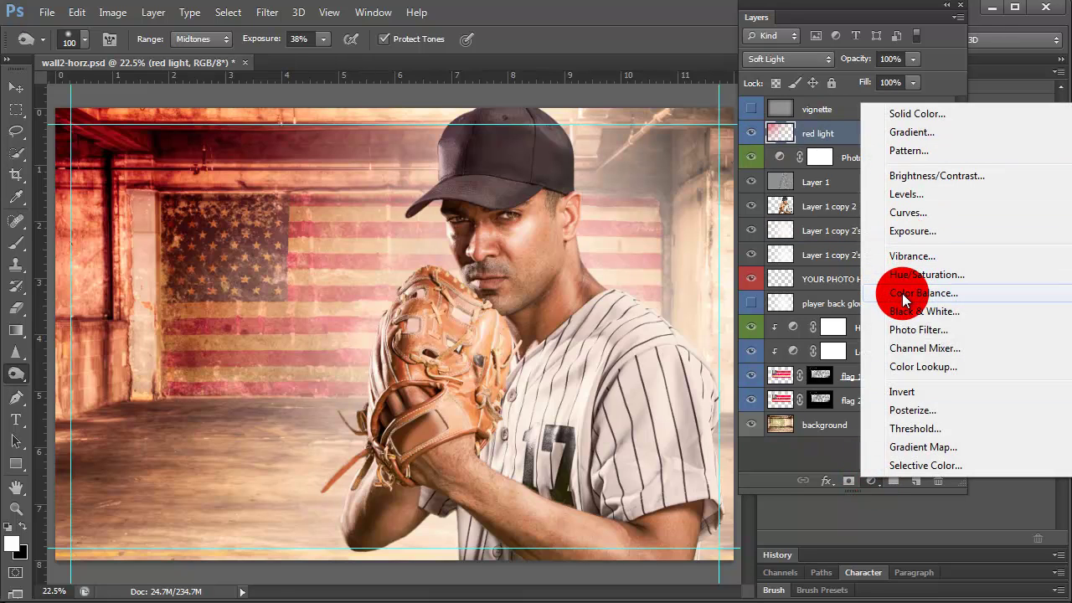
{"action": "left_click", "coordinate": [915, 113]}
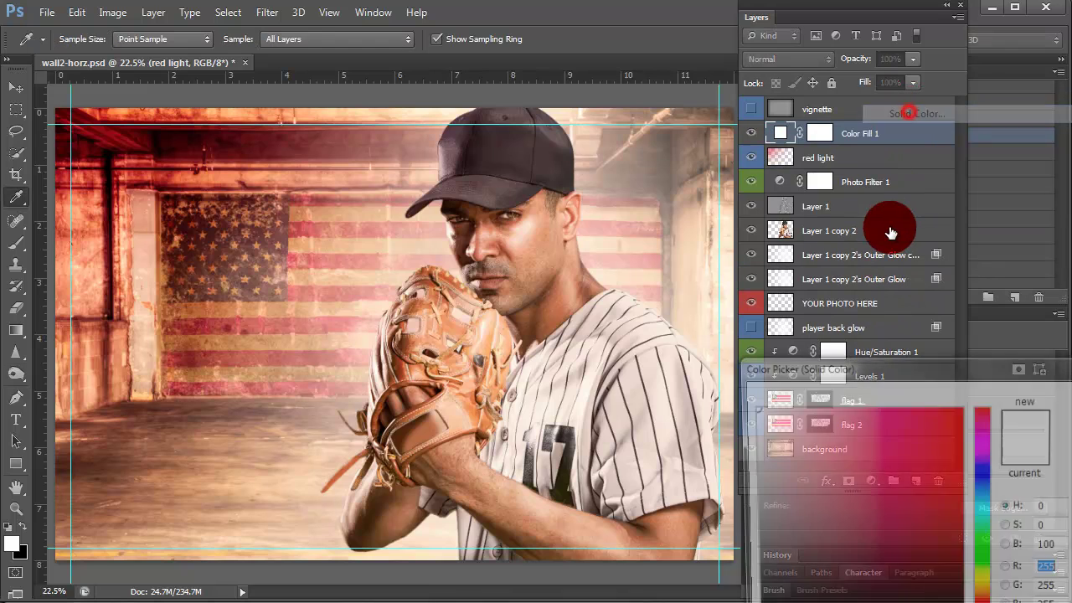
{"action": "key", "text": "Return"}
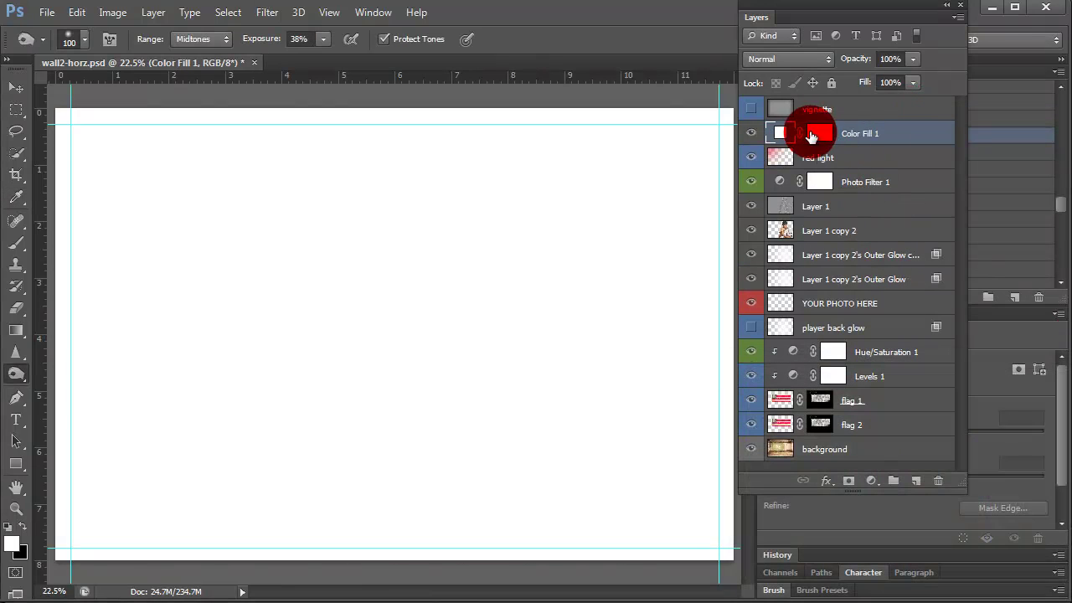
{"action": "right_click", "coordinate": [892, 130]}
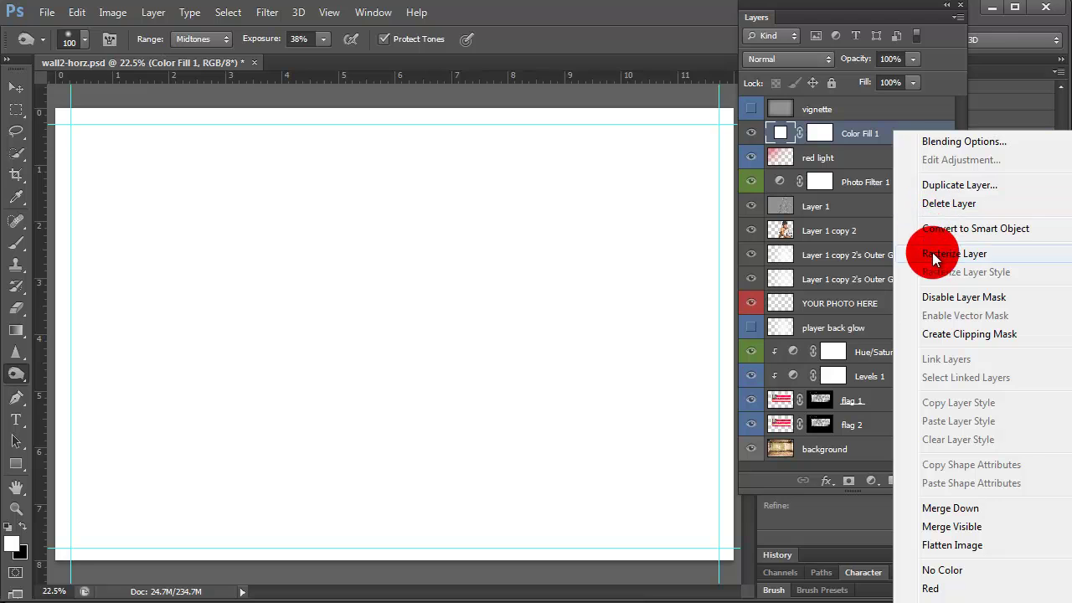
{"action": "left_click", "coordinate": [937, 334]}
- Change Color Fill 1's colour, after trying blues and magenta, to pure red ff0000
{"action": "double_click", "coordinate": [792, 133]}
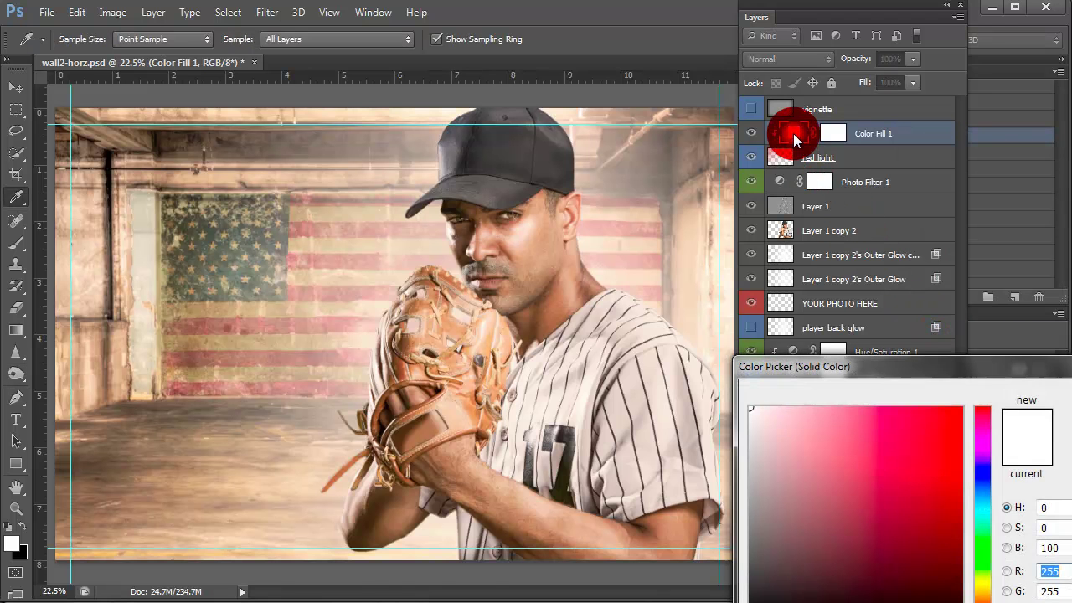
{"action": "left_click_drag", "start_coordinate": [979, 405], "coordinate": [984, 488]}
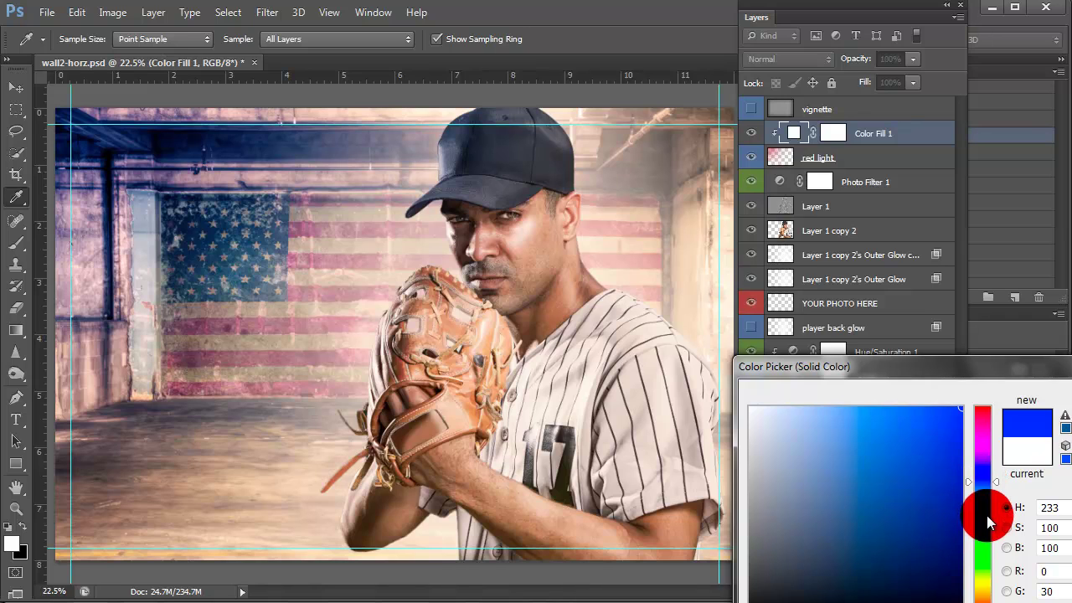
{"action": "left_click", "coordinate": [962, 565]}
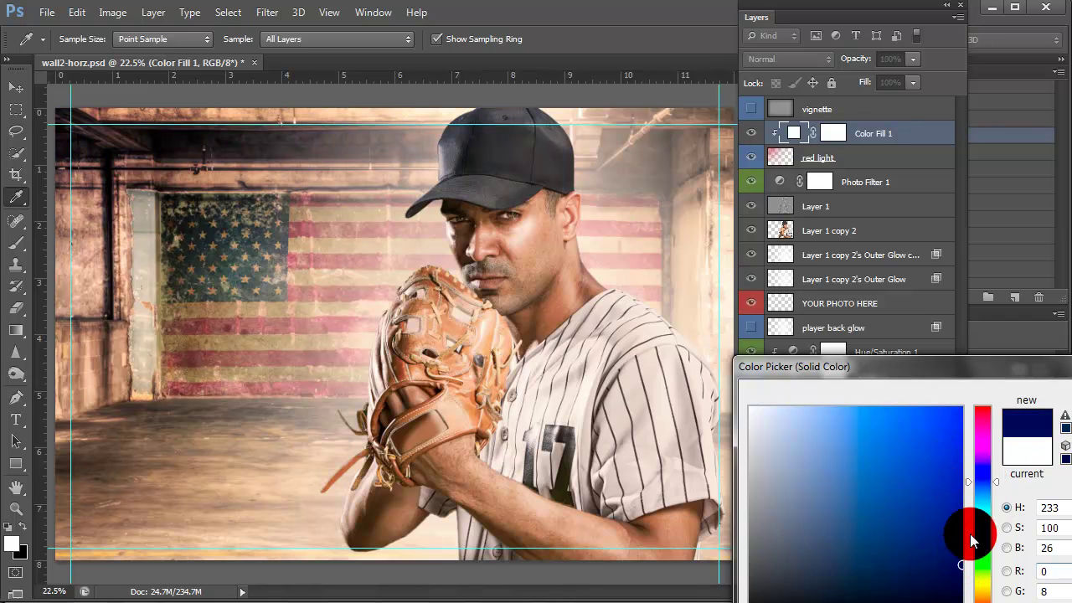
{"action": "left_click", "coordinate": [944, 471]}
{"action": "mouse_move", "coordinate": [977, 448]}
{"action": "left_mouse_down"}
{"action": "mouse_move", "coordinate": [984, 423]}
{"action": "mouse_move", "coordinate": [986, 586]}
{"action": "mouse_move", "coordinate": [988, 561]}
{"action": "left_mouse_up"}
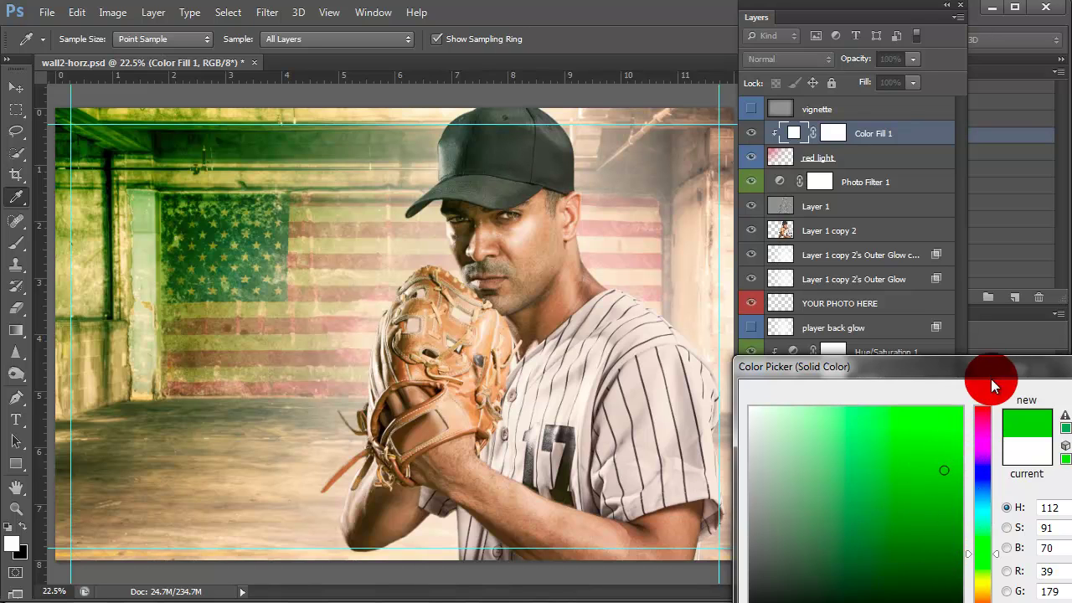
{"action": "left_click_drag", "start_coordinate": [994, 373], "coordinate": [893, 231]}
{"action": "mouse_move", "coordinate": [820, 445]}
{"action": "left_mouse_down"}
{"action": "mouse_move", "coordinate": [837, 519]}
{"action": "mouse_move", "coordinate": [909, 340]}
{"action": "left_mouse_up"}
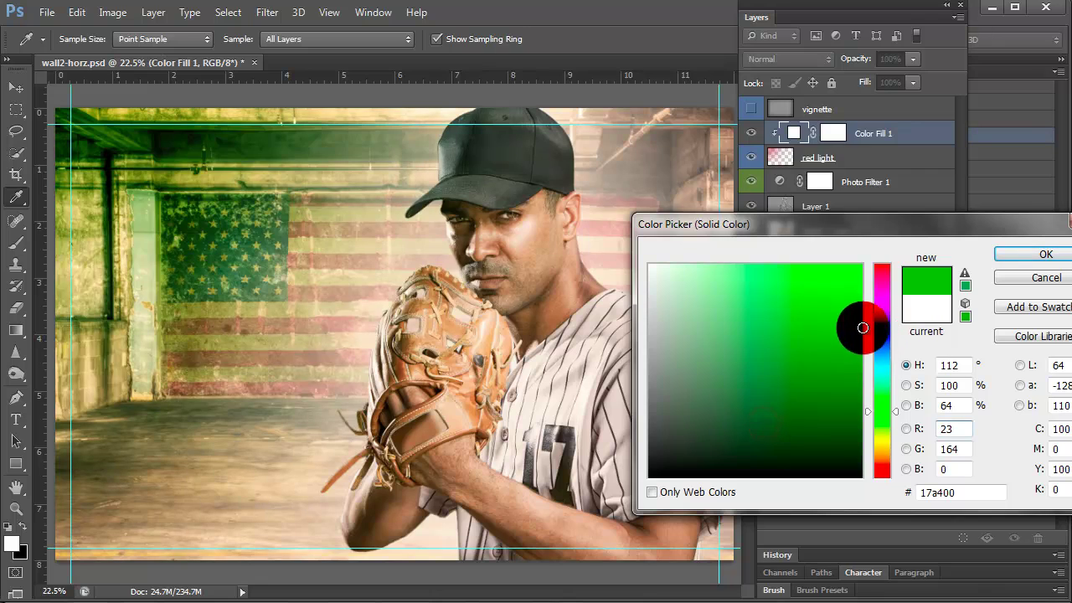
{"action": "left_click_drag", "start_coordinate": [890, 293], "coordinate": [894, 262]}
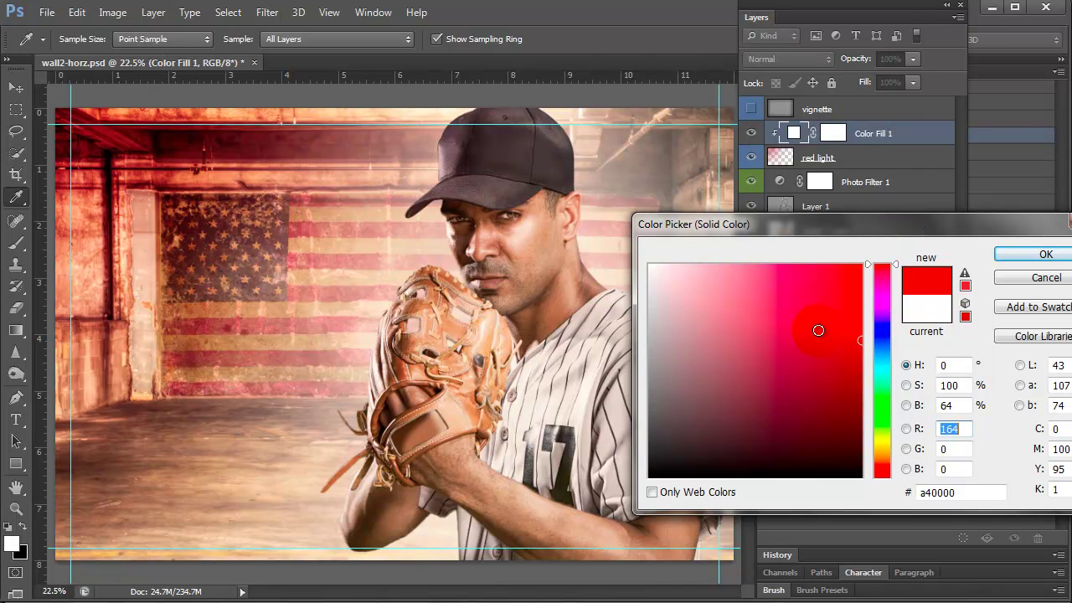
{"action": "left_click_drag", "start_coordinate": [853, 364], "coordinate": [876, 251]}
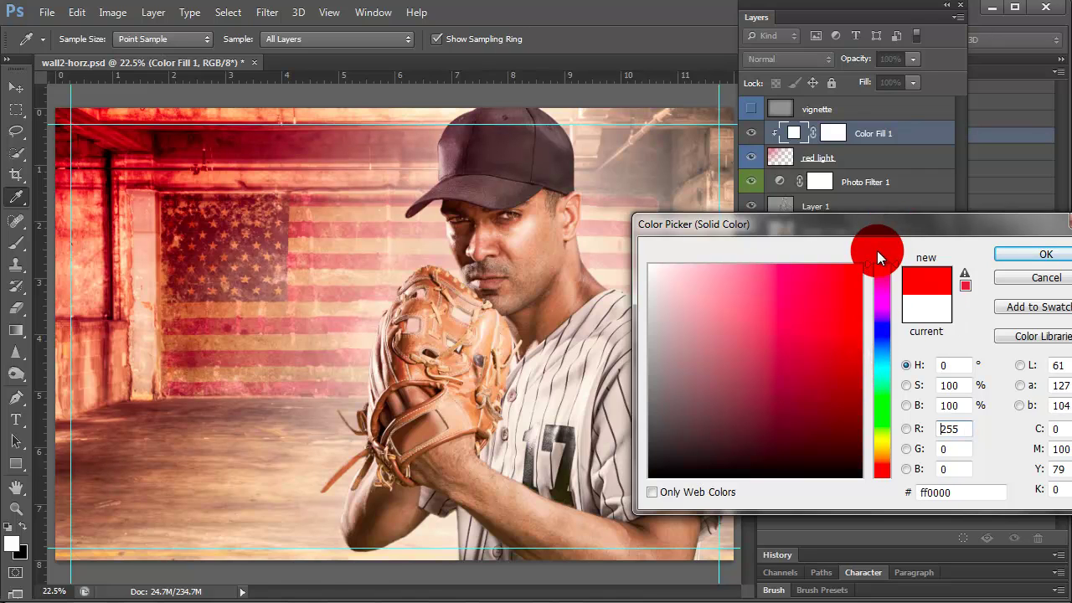
{"action": "left_click", "coordinate": [1027, 253]}
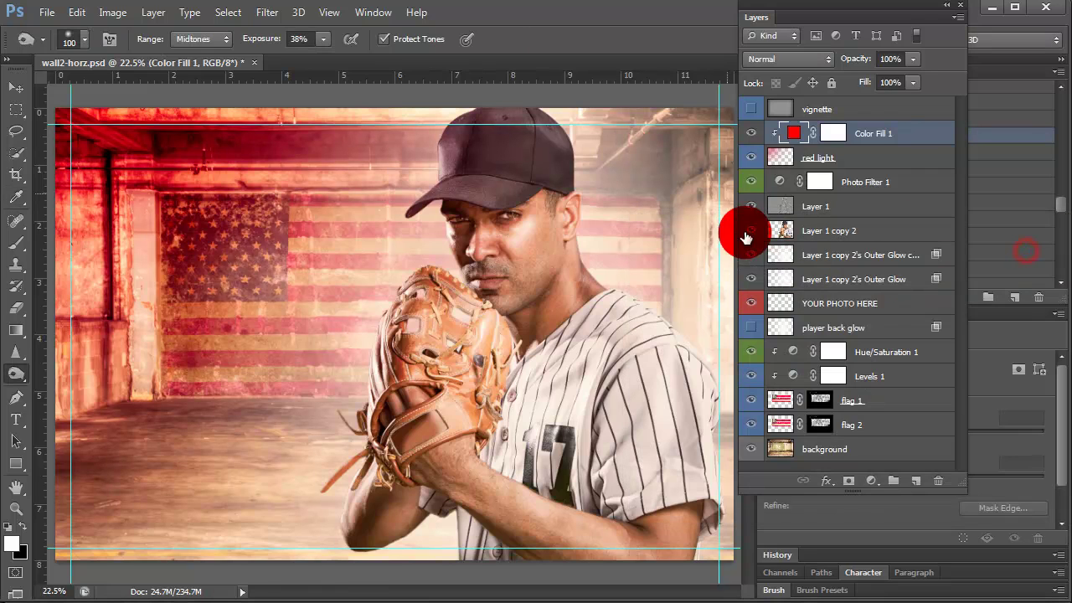
- Lower red light's opacity to 53% and duplicate it together with Color Fill 1
{"action": "left_click", "coordinate": [862, 154]}
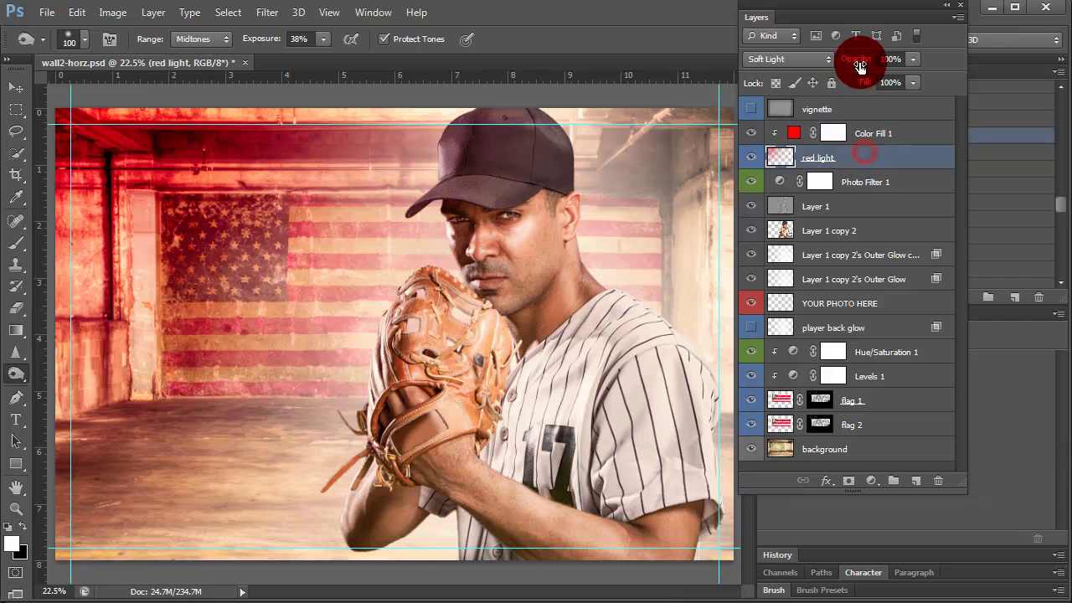
{"action": "left_click_drag", "start_coordinate": [848, 65], "coordinate": [800, 71]}
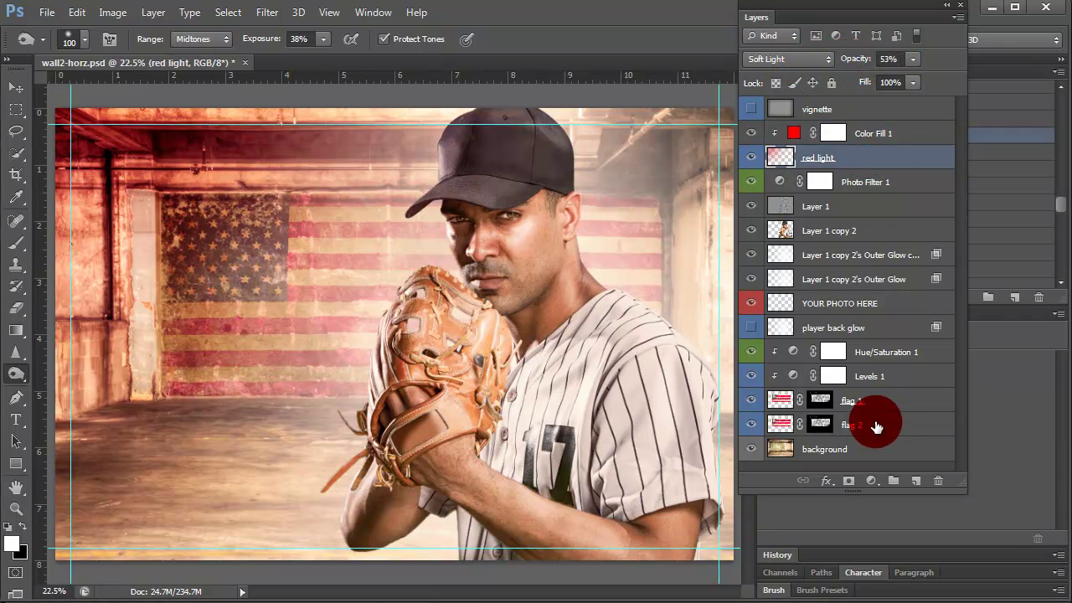
{"action": "left_click", "coordinate": [893, 136], "text": "shift"}
{"action": "right_click", "coordinate": [882, 143]}
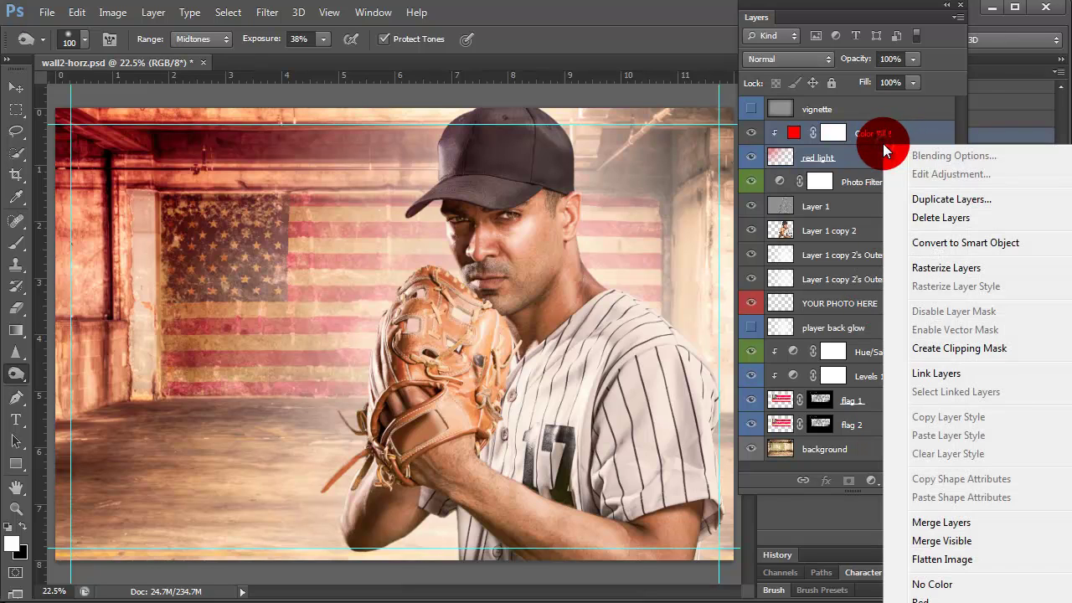
{"action": "left_click", "coordinate": [916, 199]}
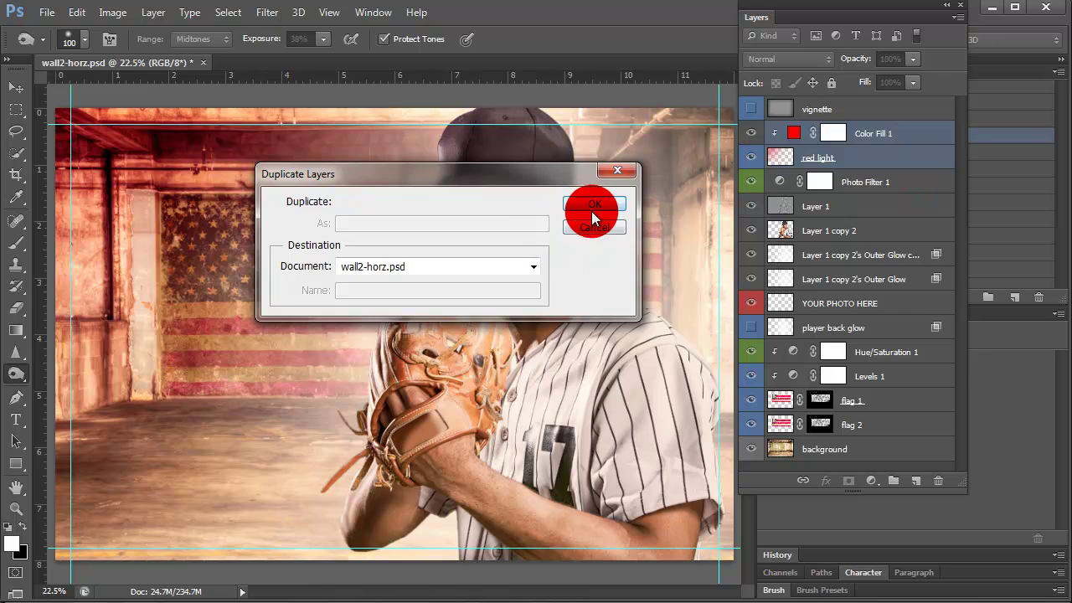
{"action": "left_click", "coordinate": [598, 201]}
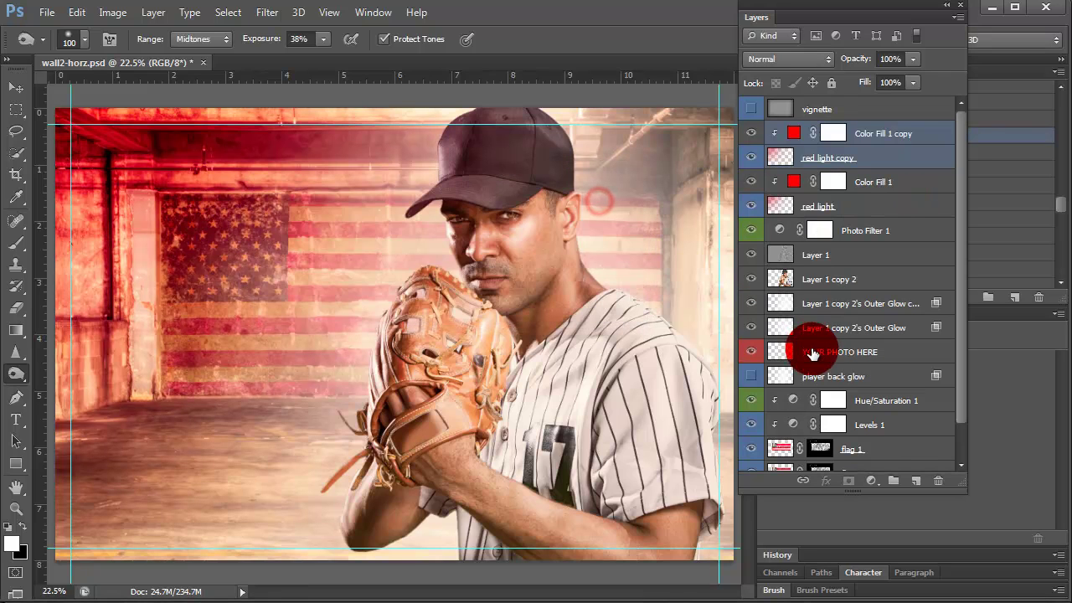
- Flip the red light copy horizontally and move it over to the right side
{"action": "left_click", "coordinate": [813, 159]}
{"action": "left_click", "coordinate": [77, 14]}
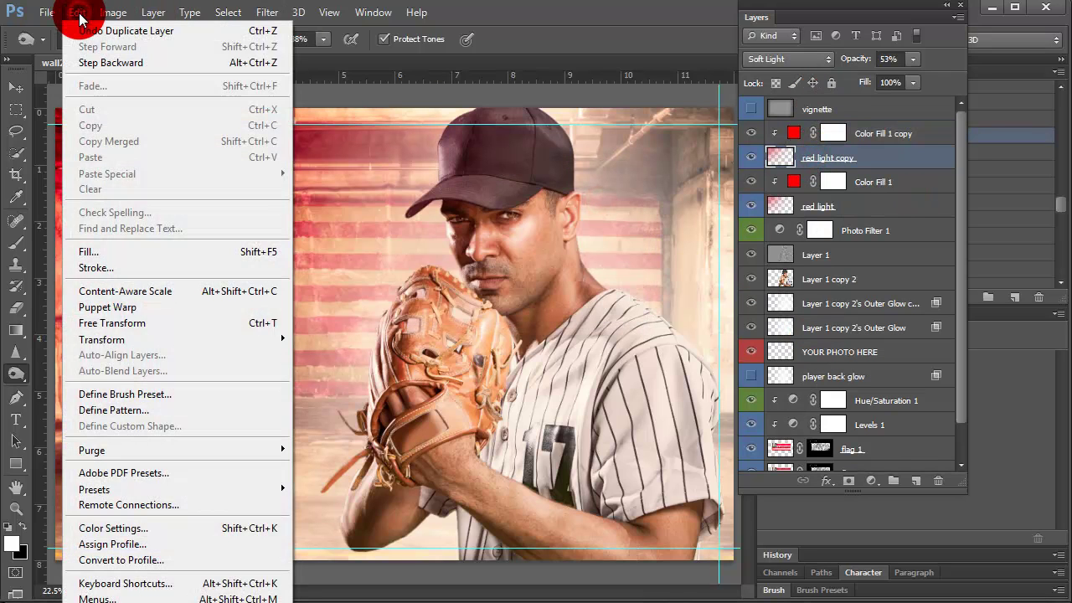
{"action": "mouse_move", "coordinate": [101, 339]}
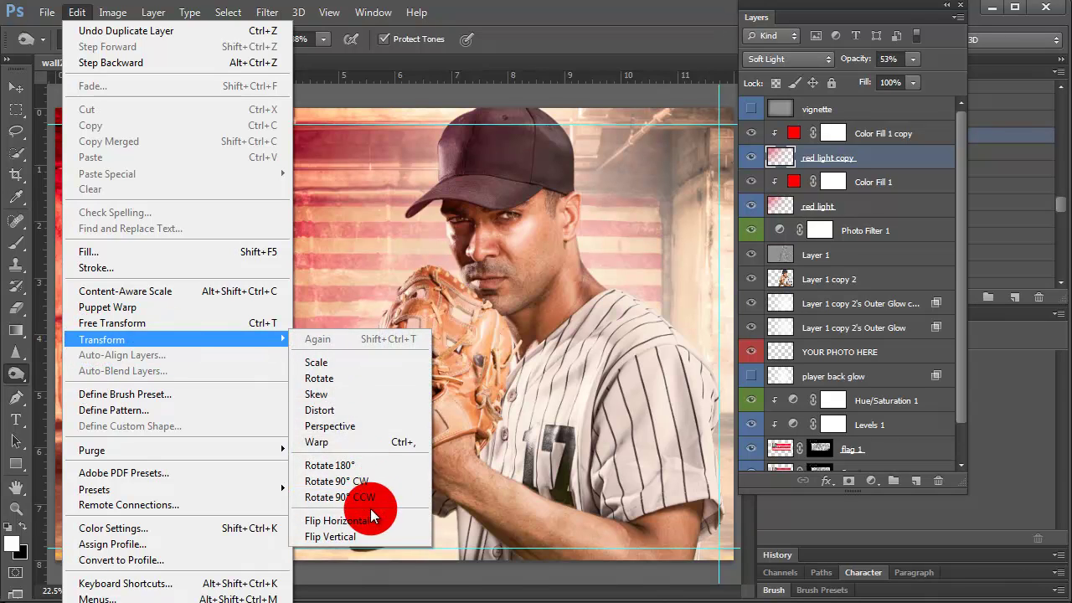
{"action": "left_click", "coordinate": [374, 518]}
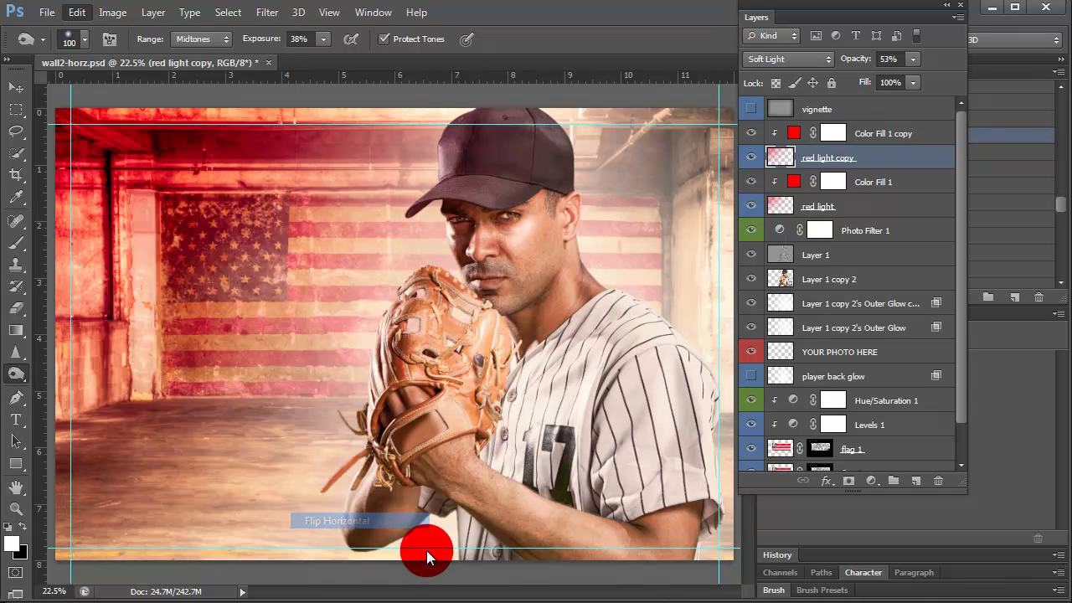
{"action": "left_click", "coordinate": [17, 89]}
{"action": "left_click", "coordinate": [239, 206]}
{"action": "left_click", "coordinate": [74, 41]}
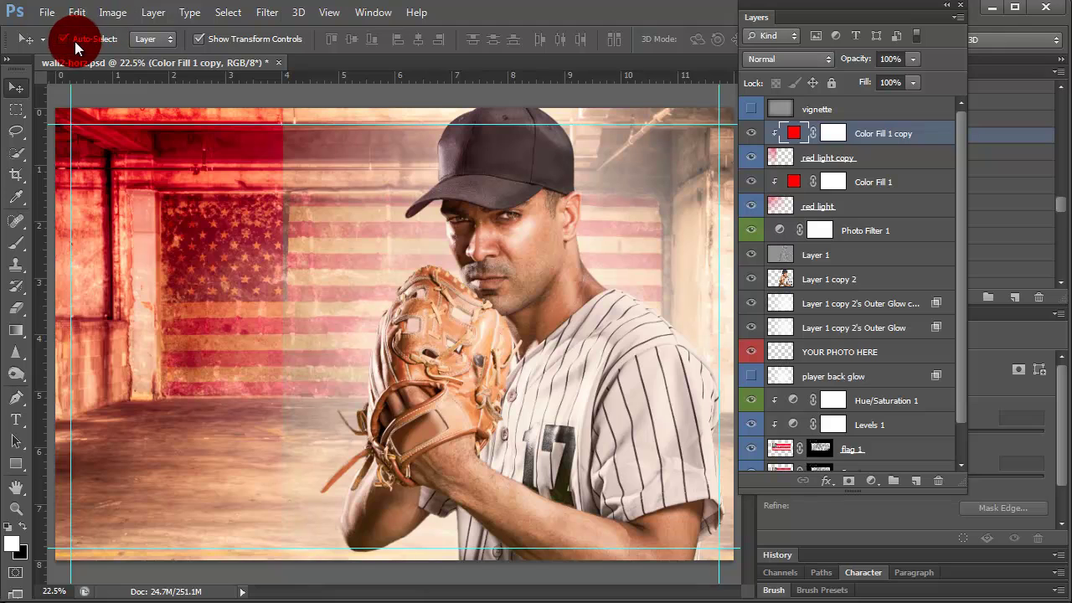
{"action": "left_click", "coordinate": [888, 157]}
{"action": "left_click_drag", "start_coordinate": [243, 261], "coordinate": [664, 278]}
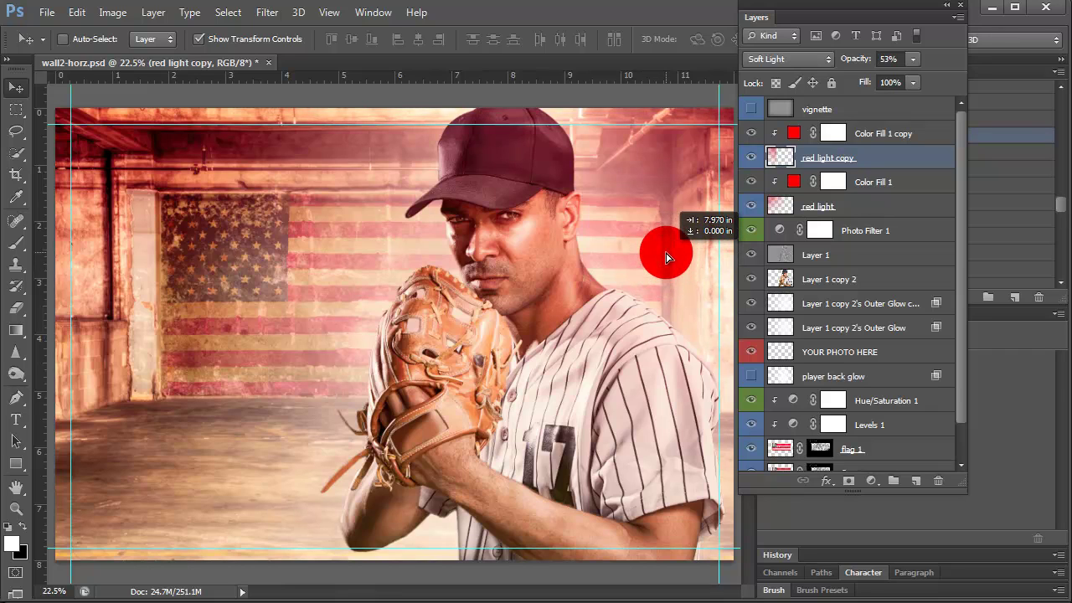
{"action": "left_click_drag", "start_coordinate": [666, 266], "coordinate": [665, 248]}
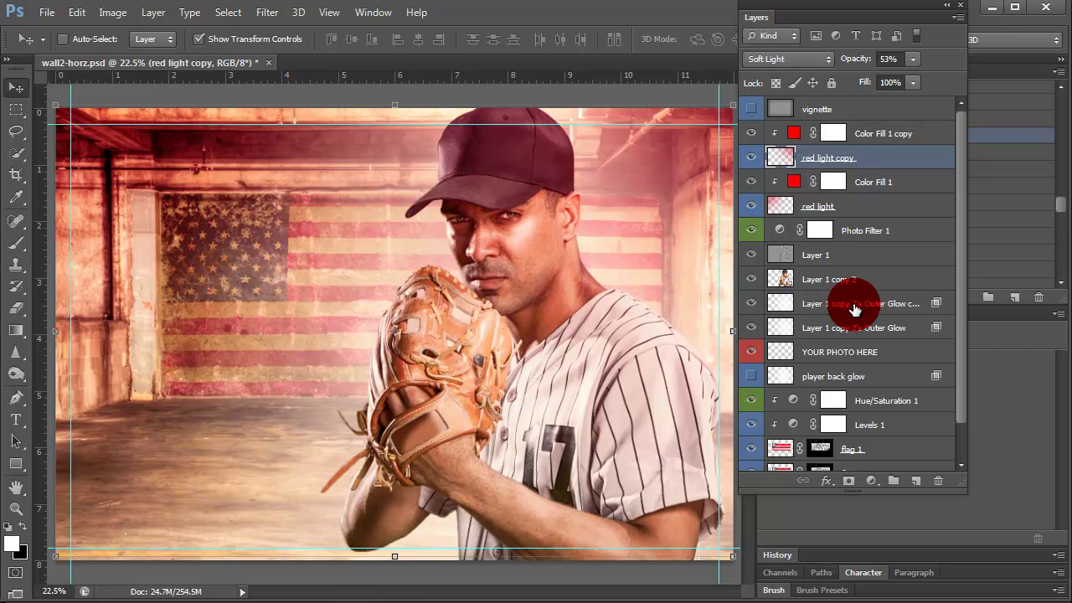
{"action": "scroll", "coordinate": [854, 310], "scroll_direction": "down", "scroll_amount": 2}
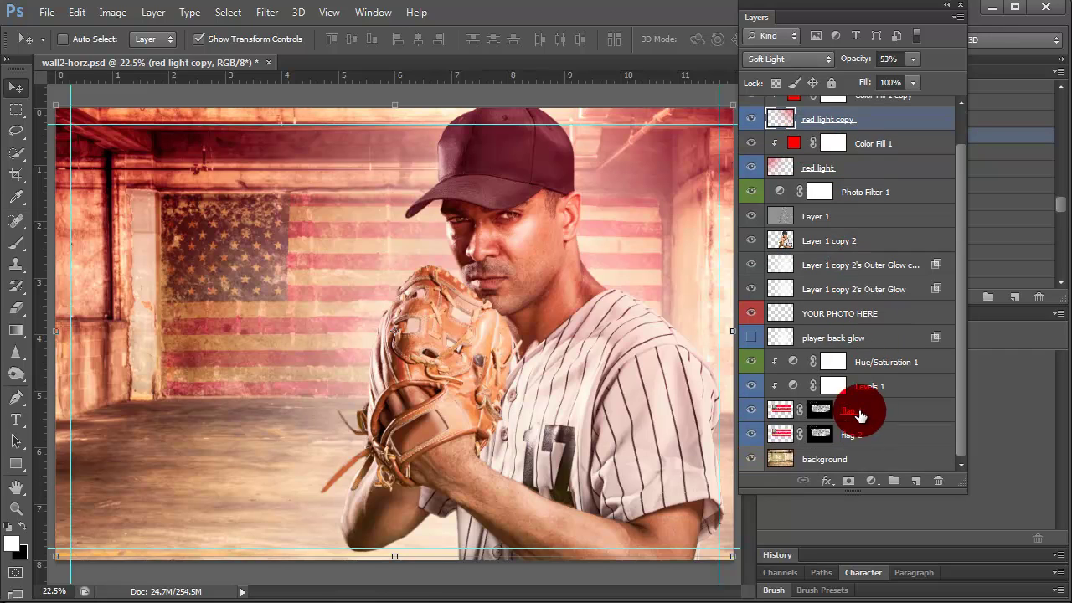
{"action": "scroll", "coordinate": [880, 385], "scroll_direction": "up", "scroll_amount": 2}
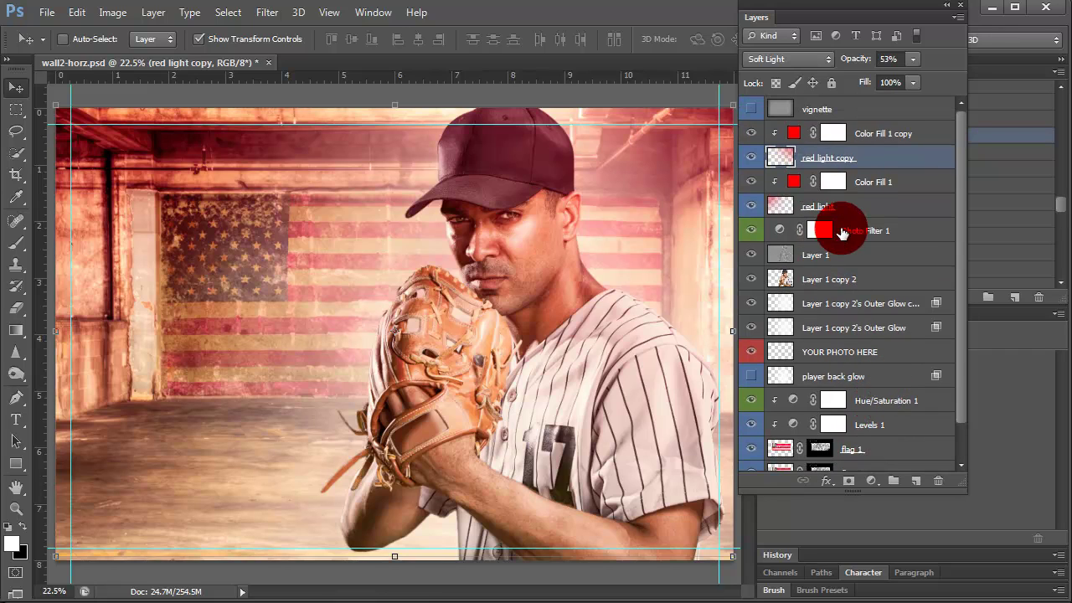
- Select the Photo Filter 1 layer and show its settings, leaving the filter colour unchanged
{"action": "left_click", "coordinate": [870, 231]}
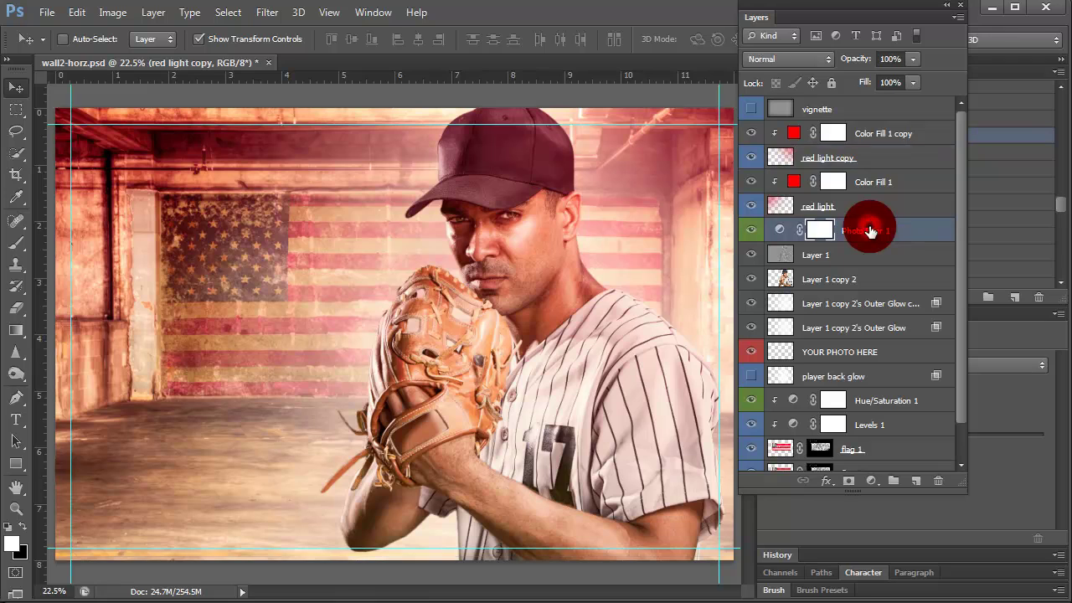
{"action": "left_click", "coordinate": [779, 231]}
{"action": "left_click_drag", "start_coordinate": [879, 17], "coordinate": [906, 77]}
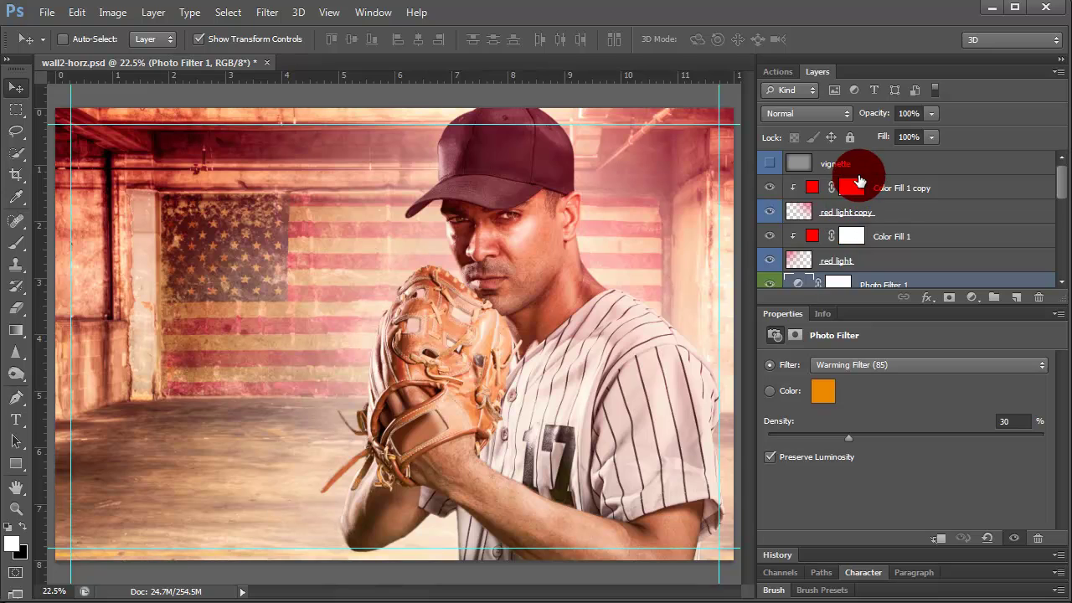
{"action": "scroll", "coordinate": [858, 209], "scroll_direction": "down", "scroll_amount": 2}
{"action": "left_click", "coordinate": [822, 391]}
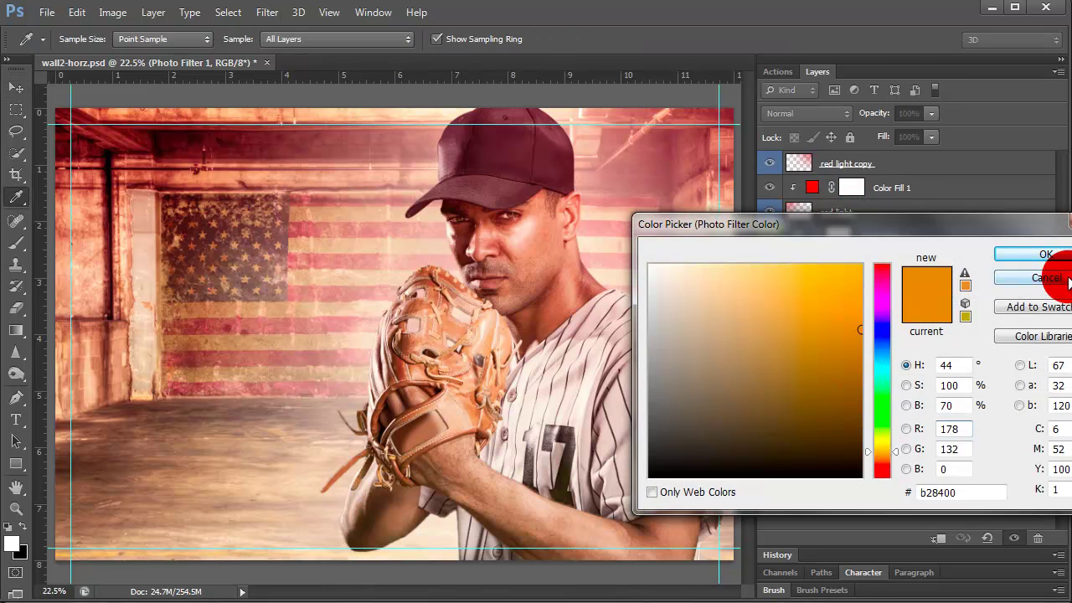
{"action": "left_click", "coordinate": [1046, 253]}
- Switch the photo filter to Red, hide the red light copy layer, then try Blue
{"action": "left_click", "coordinate": [866, 365]}
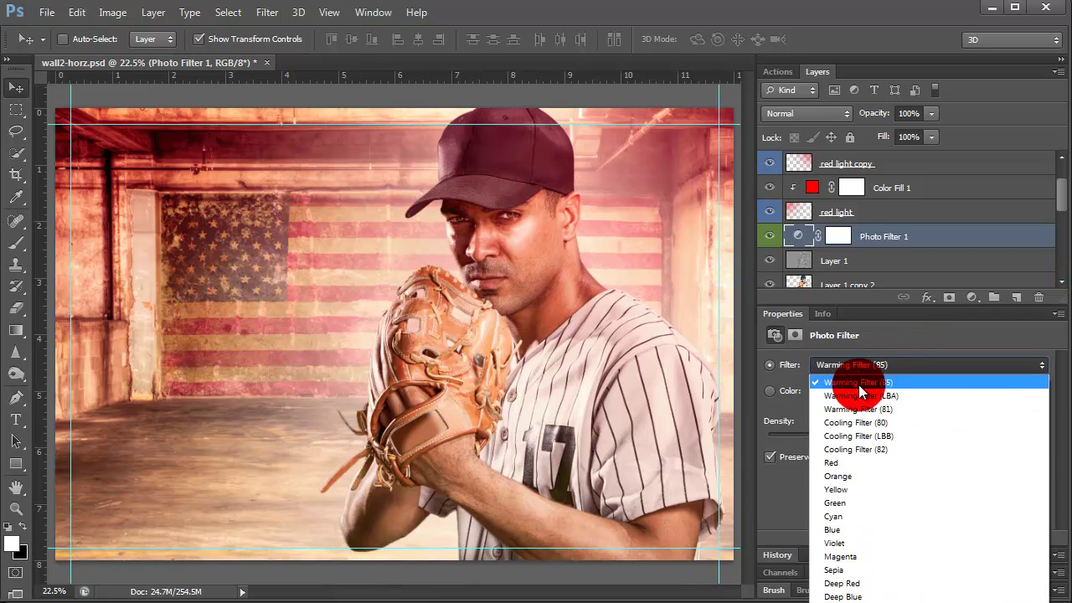
{"action": "left_click", "coordinate": [845, 464]}
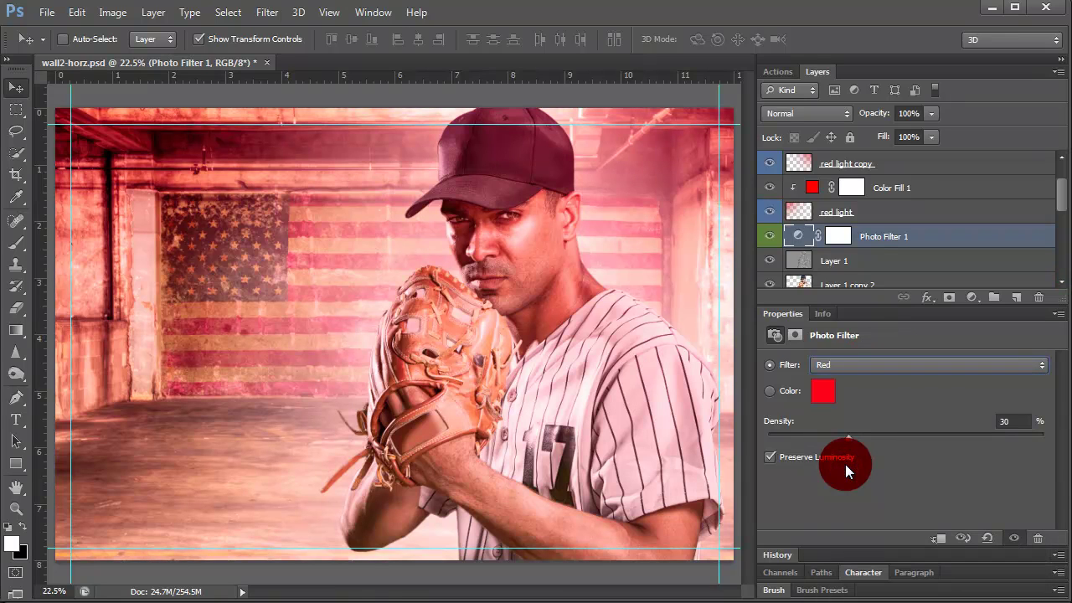
{"action": "left_click", "coordinate": [769, 164]}
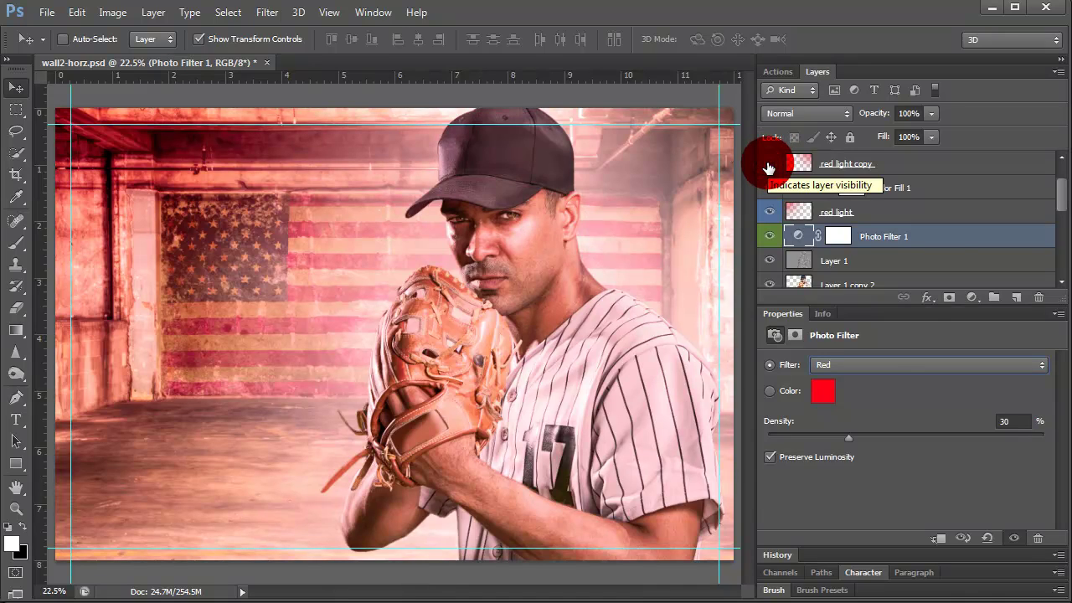
{"action": "left_click", "coordinate": [845, 362]}
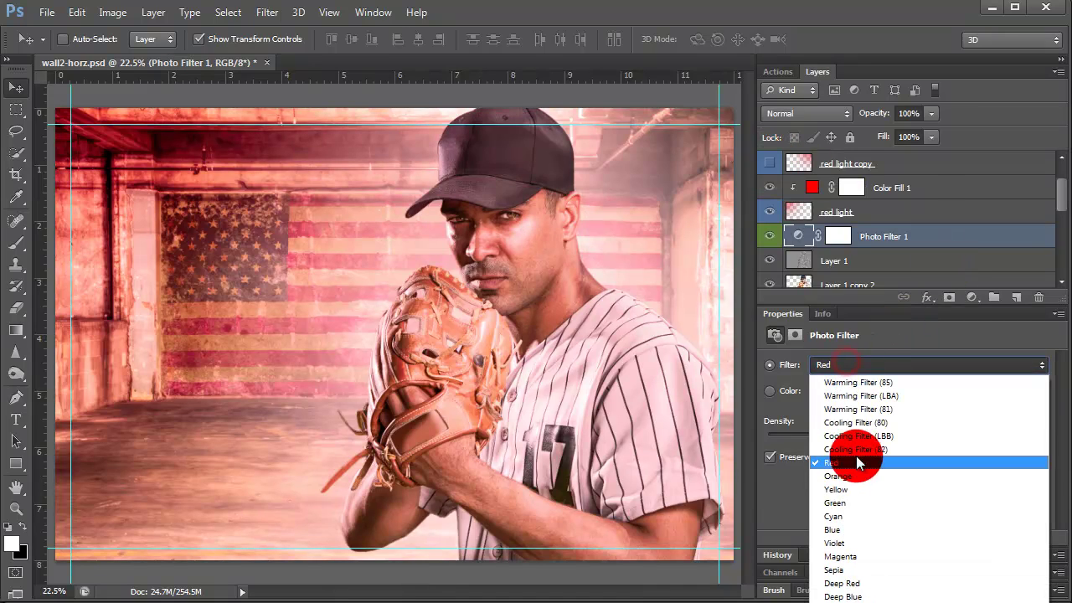
{"action": "left_click", "coordinate": [855, 529]}
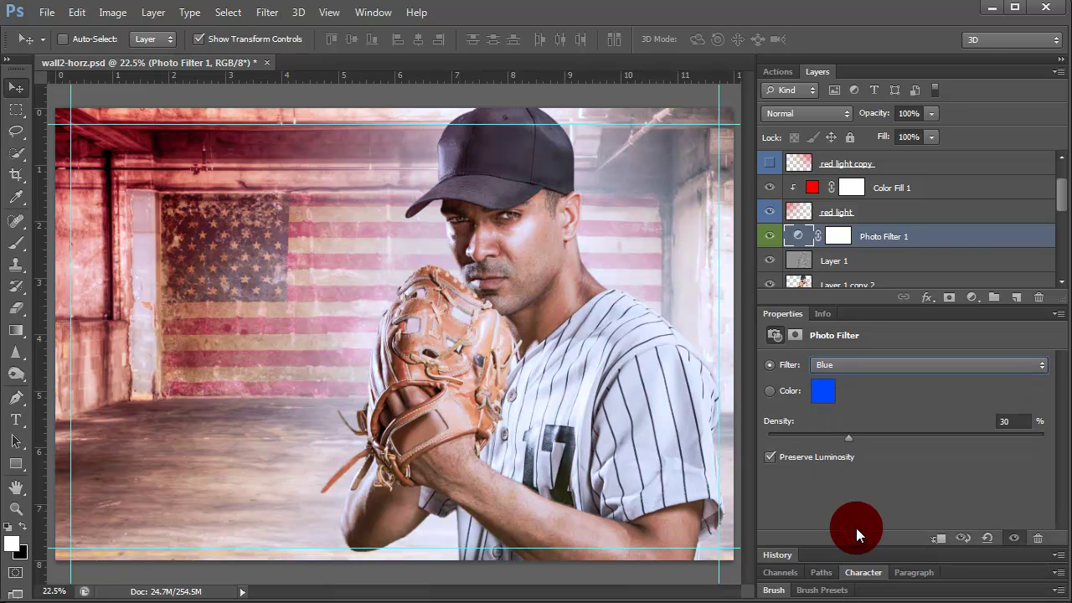
- Pick a custom red (ea1d1d) as the photo filter colour
{"action": "left_click", "coordinate": [825, 390]}
{"action": "mouse_move", "coordinate": [881, 388]}
{"action": "left_mouse_down"}
{"action": "mouse_move", "coordinate": [894, 400]}
{"action": "mouse_move", "coordinate": [880, 430]}
{"action": "mouse_move", "coordinate": [885, 467]}
{"action": "mouse_move", "coordinate": [890, 272]}
{"action": "left_mouse_up"}
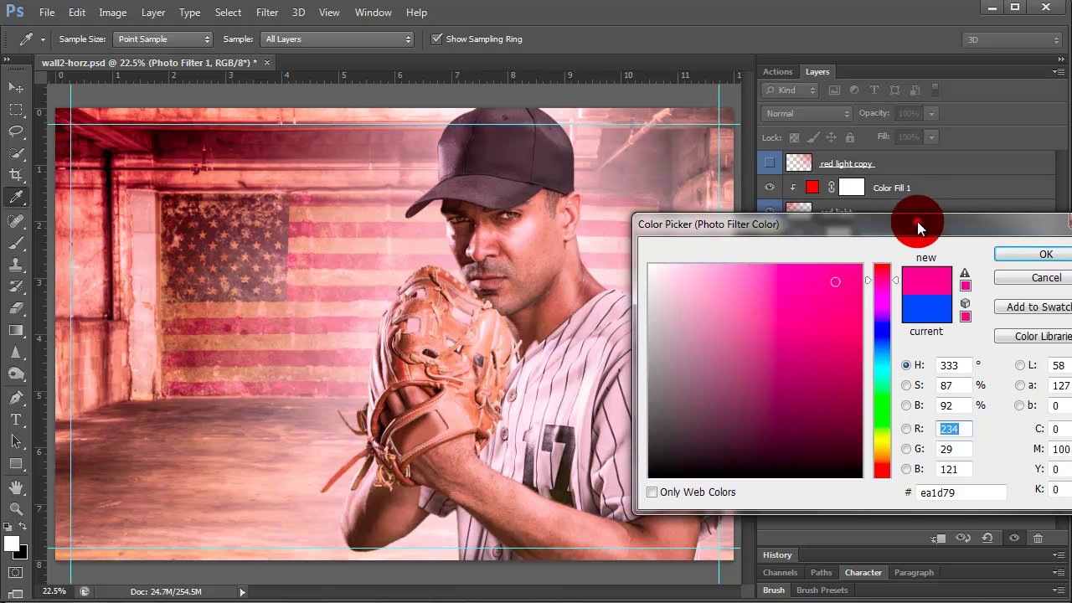
{"action": "left_click_drag", "start_coordinate": [919, 227], "coordinate": [928, 214]}
{"action": "left_click_drag", "start_coordinate": [900, 272], "coordinate": [908, 244]}
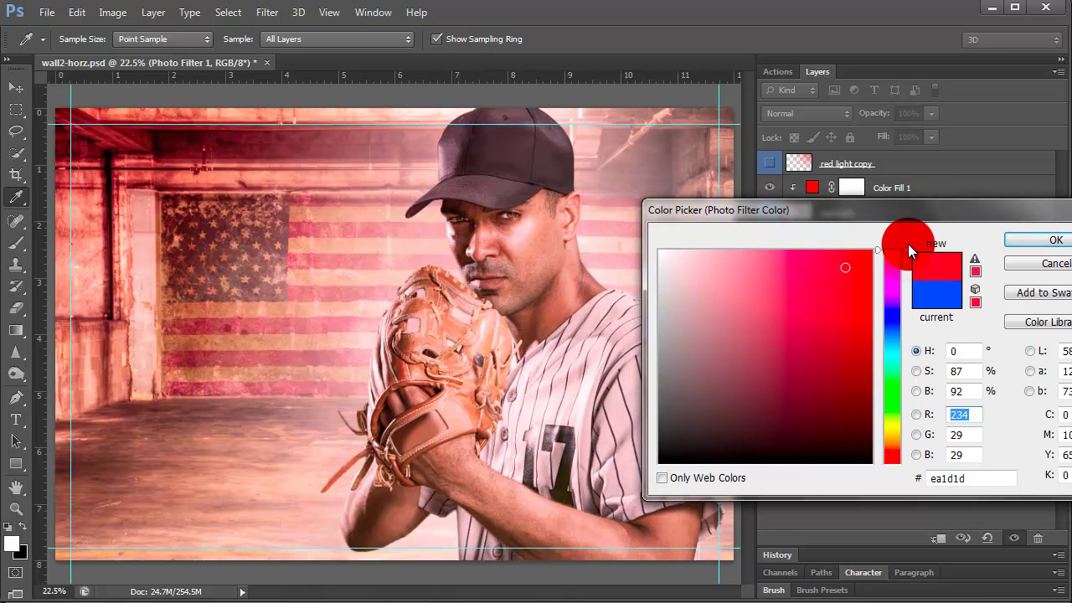
- Confirm the custom red ea1d1d photo filter colour in the Color Picker
{"action": "left_click", "coordinate": [1039, 250]}
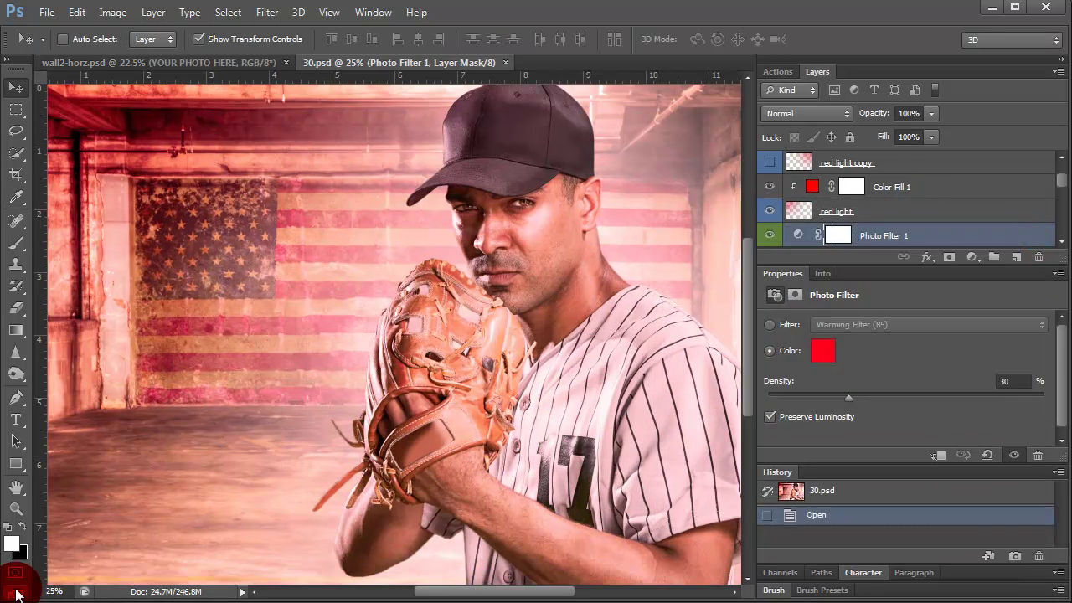